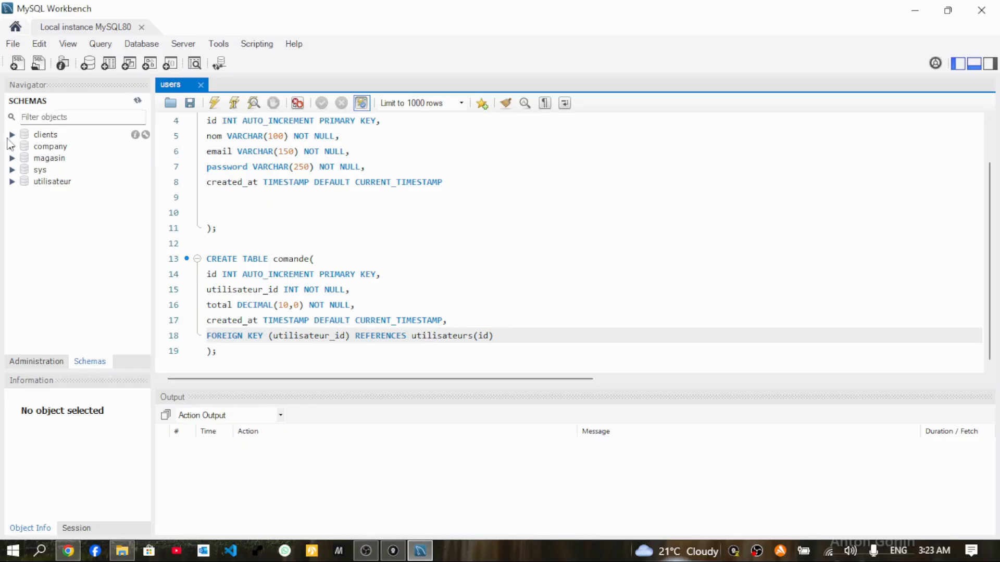
View the rows of the comande and utilisateurs tables in the clients schema.
click(11, 135)
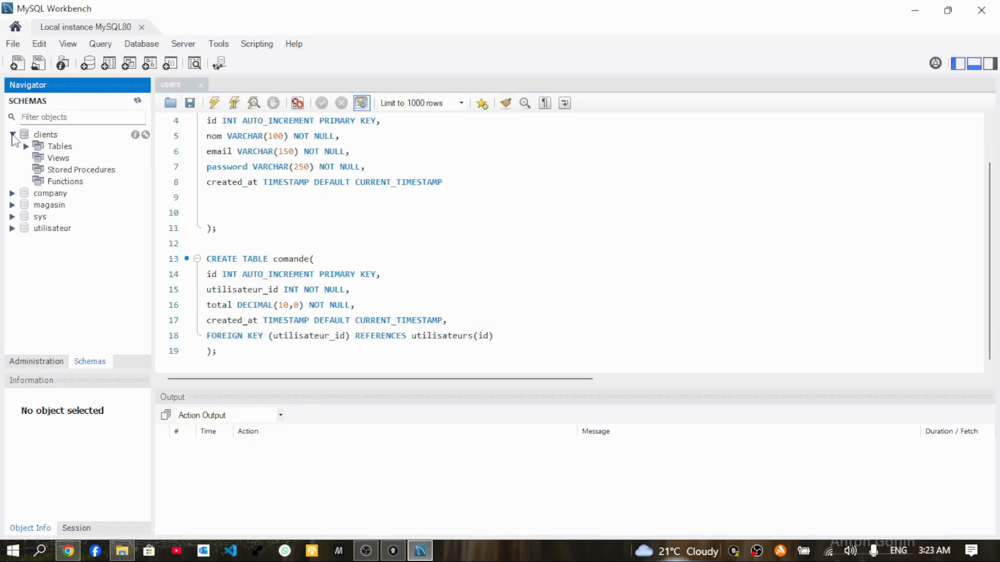
click(24, 146)
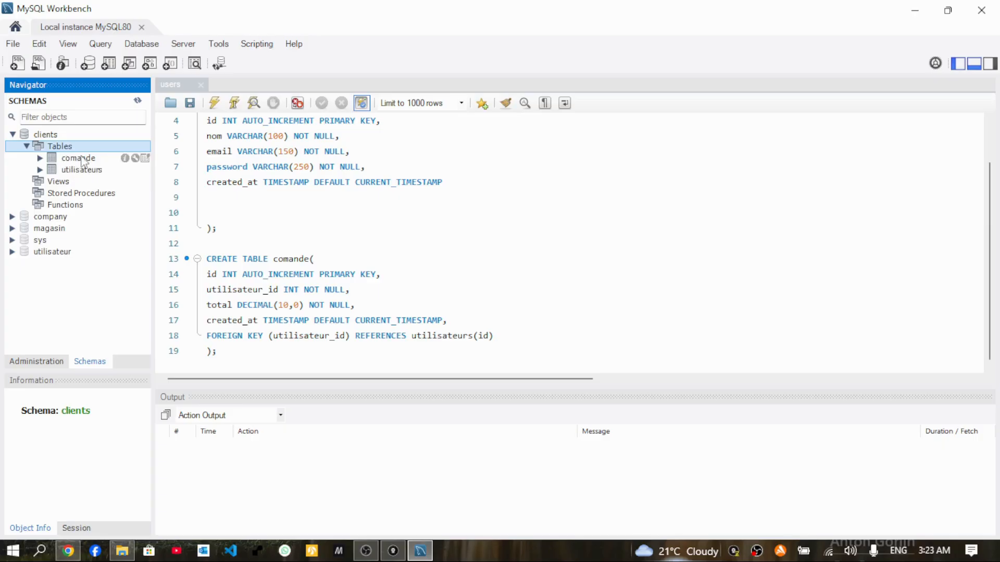
click(144, 158)
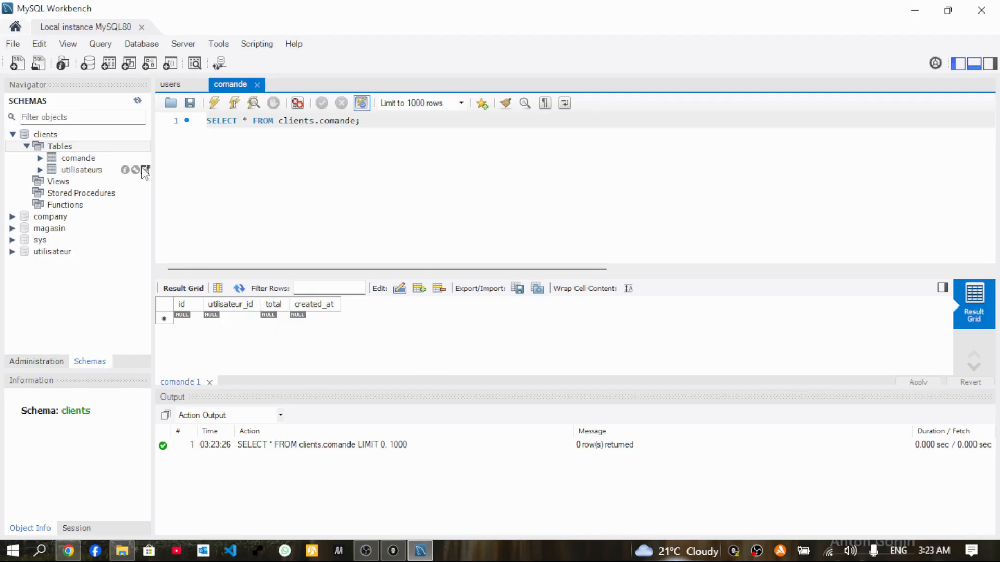
click(144, 169)
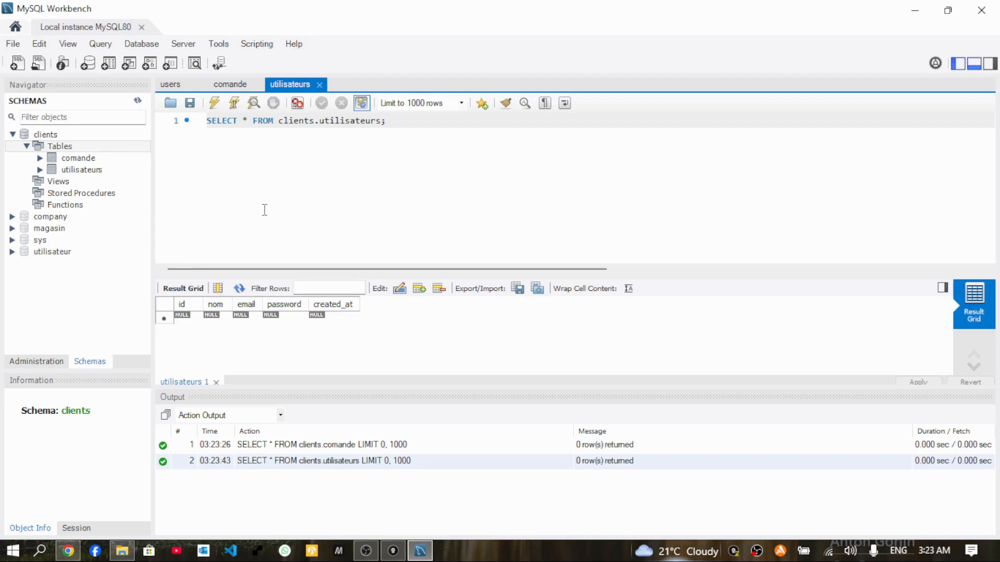
click(13, 135)
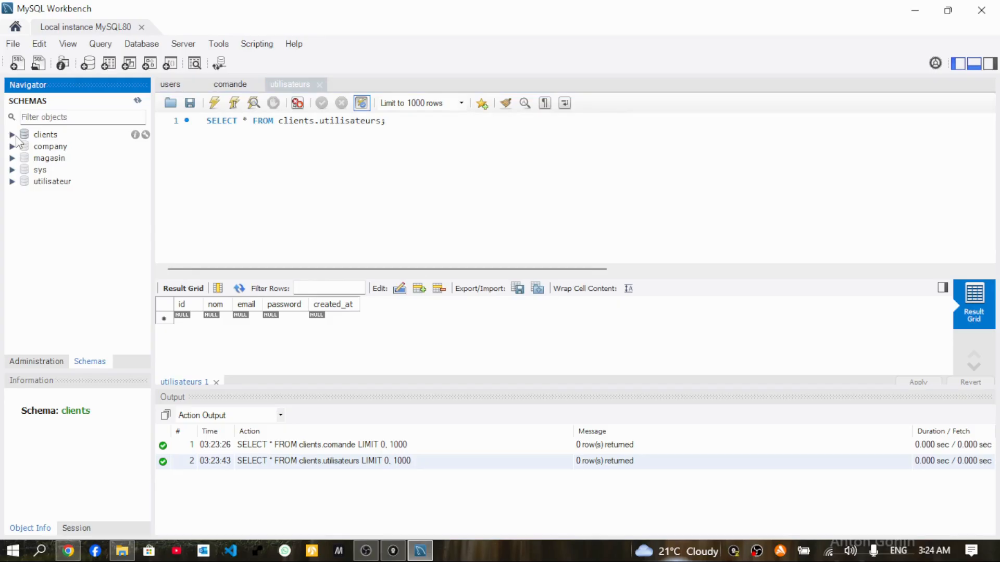
Start reverse engineering a database over the Standard (TCP/IP) connection to 127.0.0.1 on port 3306 as root, and fetch its schema list.
click(48, 137)
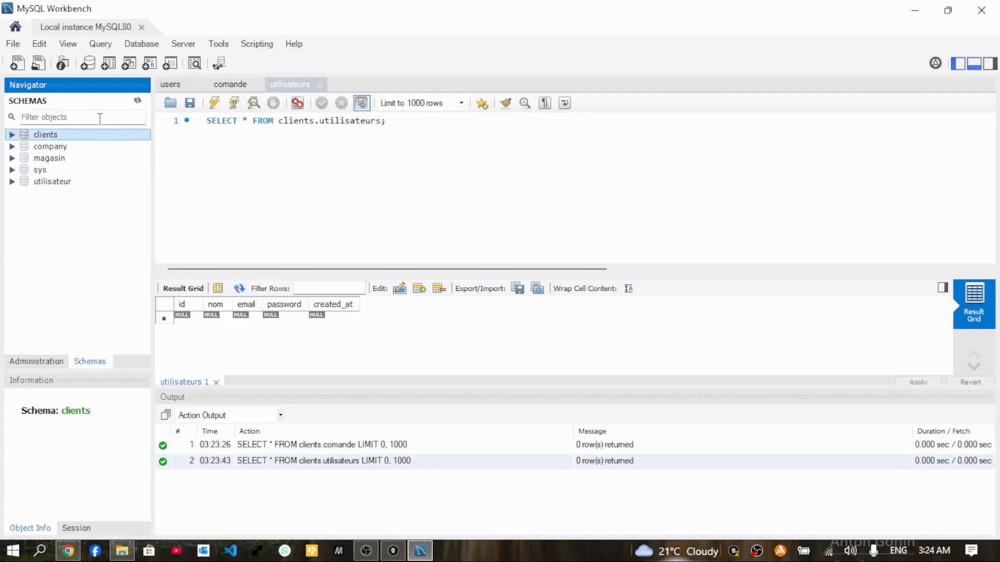
click(141, 46)
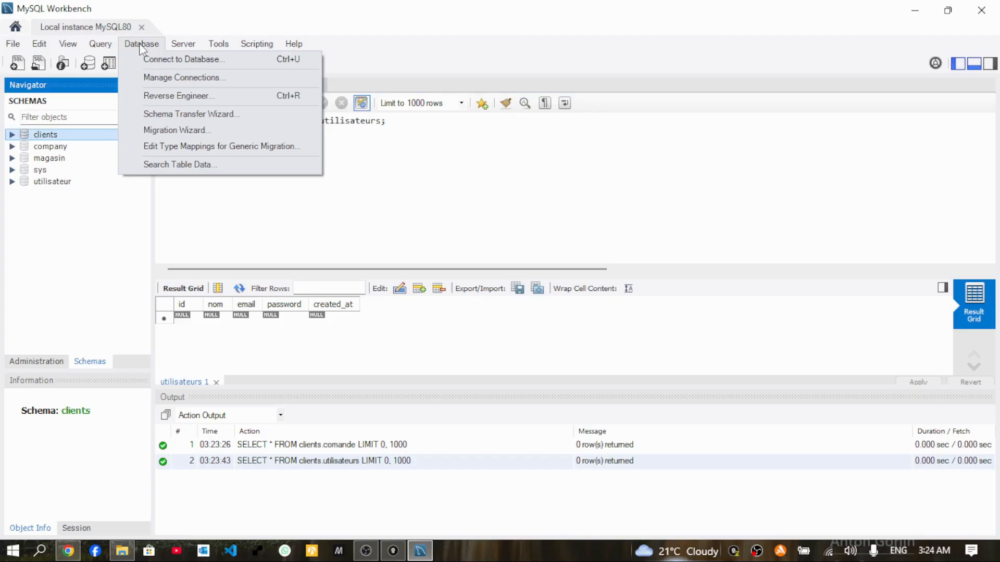
click(166, 96)
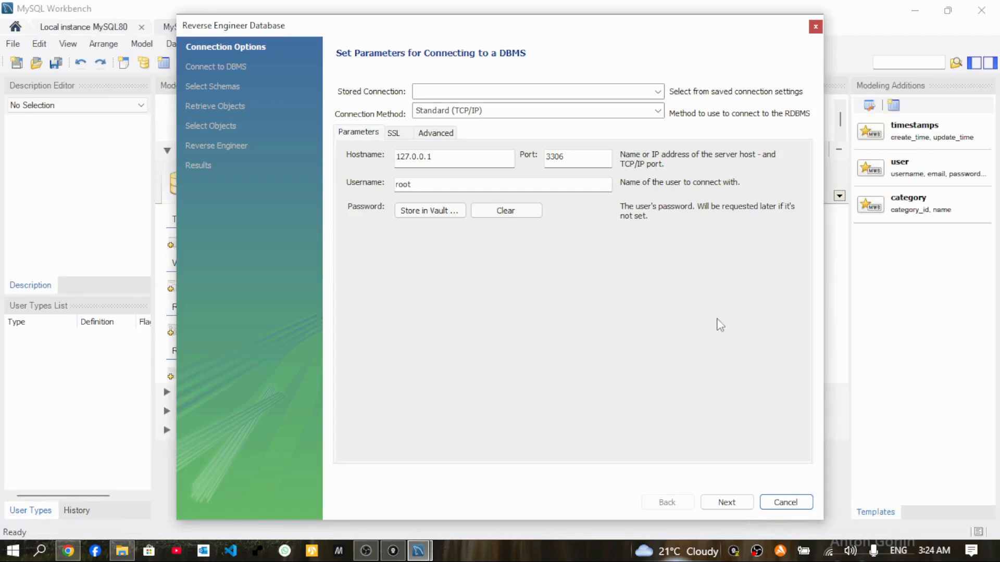
click(726, 501)
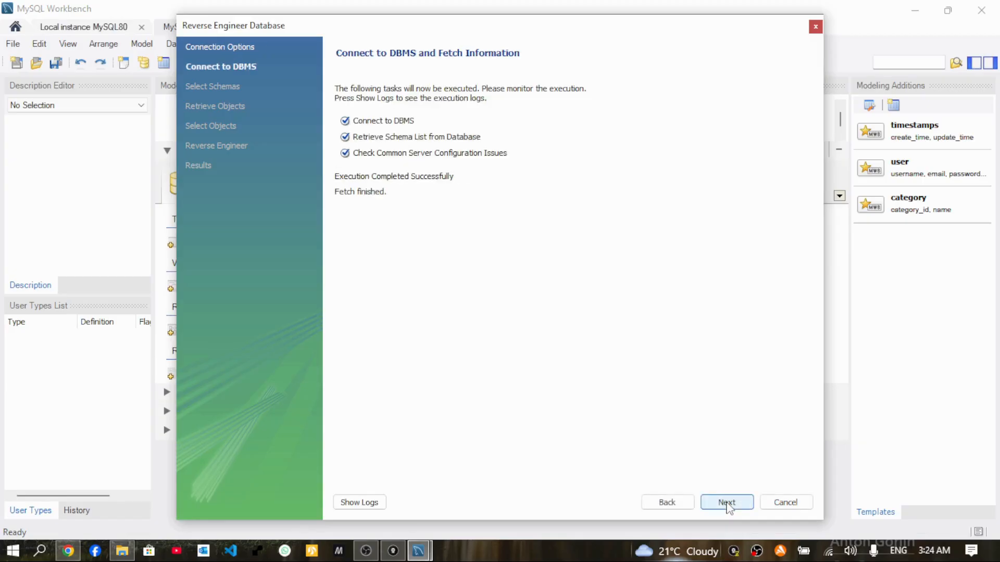
click(727, 501)
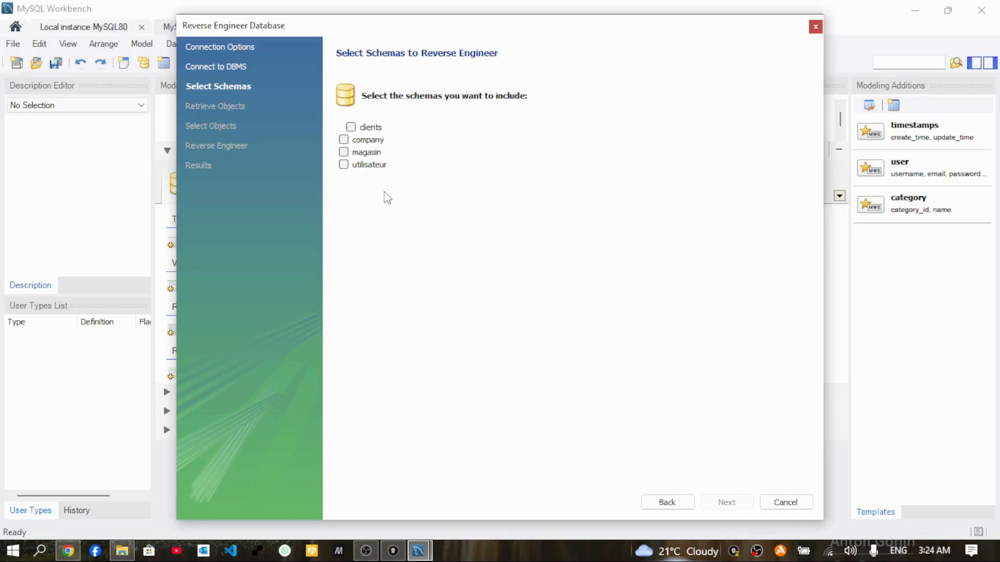
Reverse engineer only the clients schema, importing its table objects and placing them on a diagram.
click(350, 127)
click(726, 502)
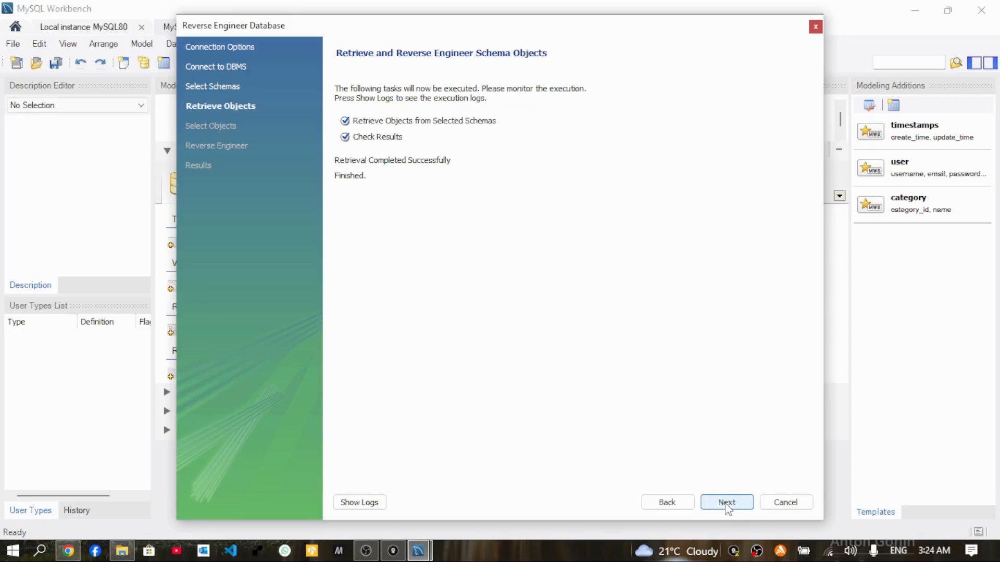
click(726, 503)
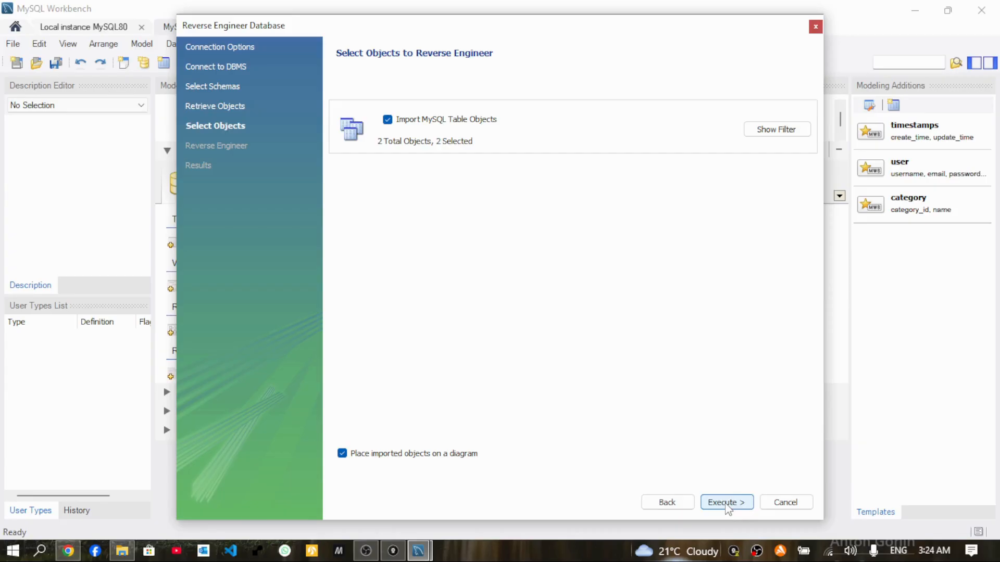
click(726, 502)
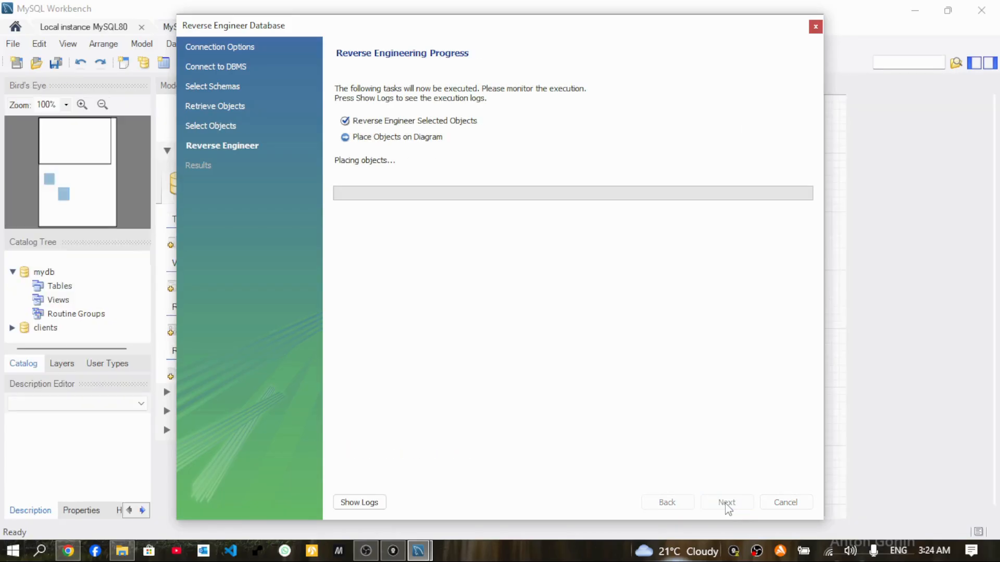
click(726, 503)
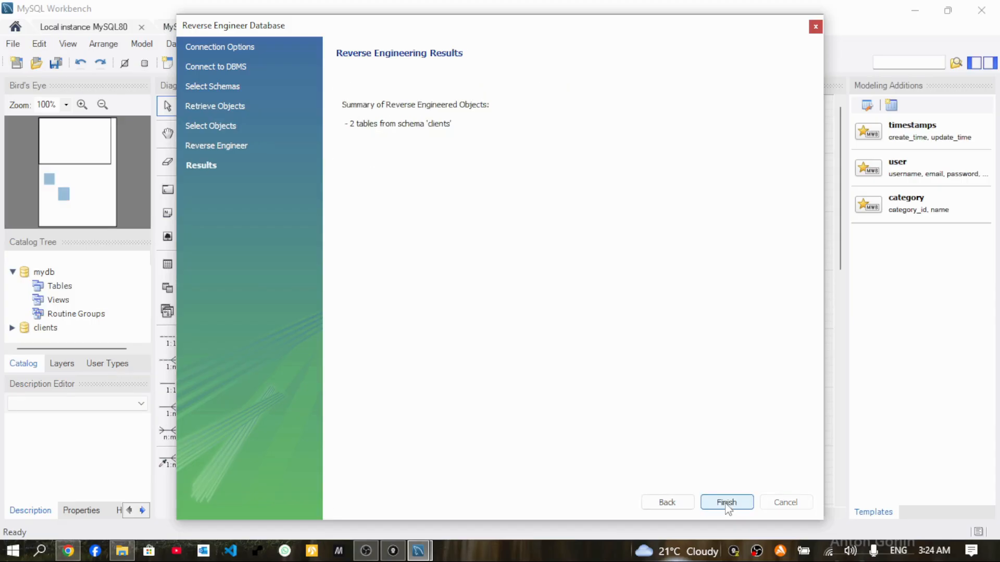
click(726, 502)
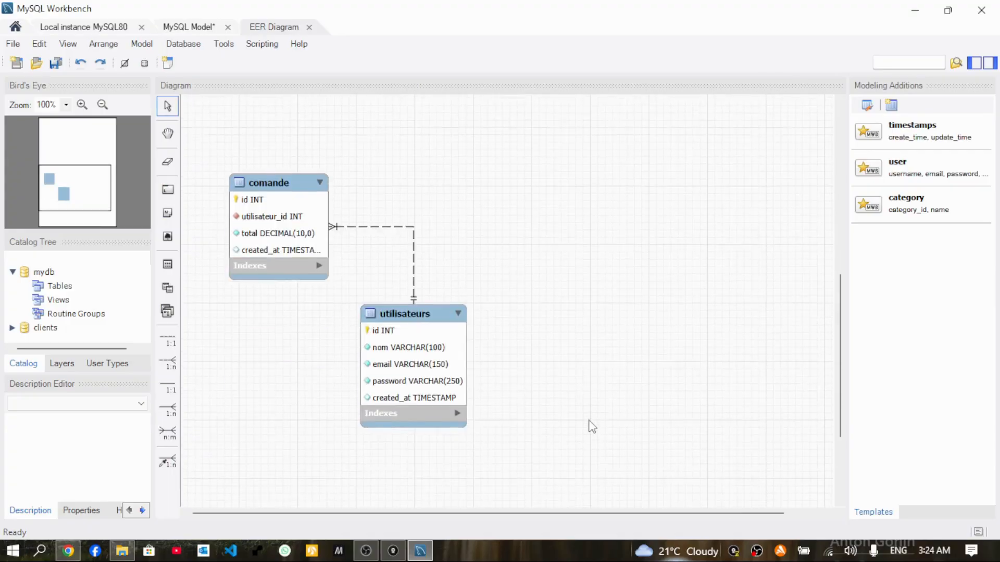
Move the utilisateurs table up and to the right so it sits beside the comande table in the EER diagram.
scroll(591, 425, down, 2)
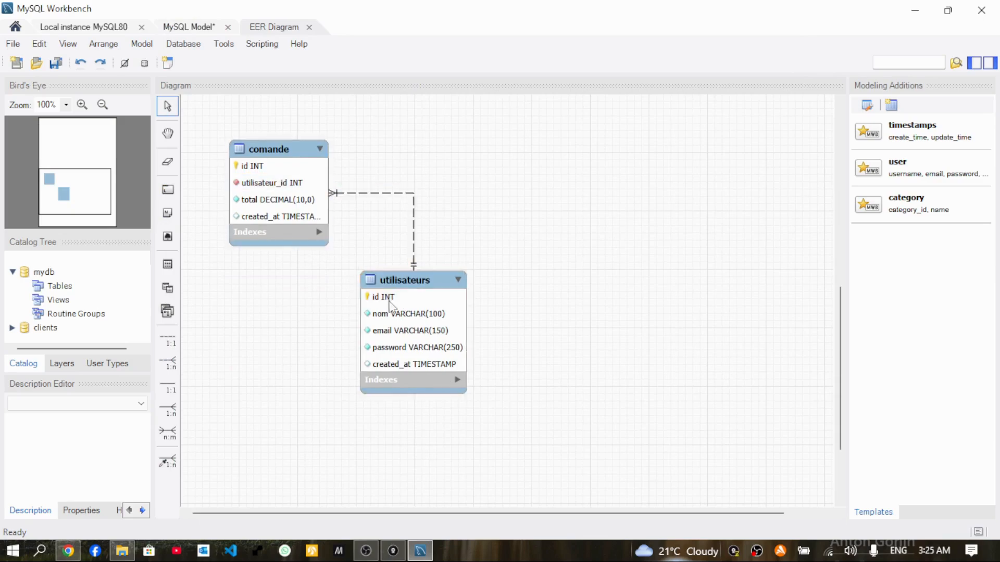
click(353, 254)
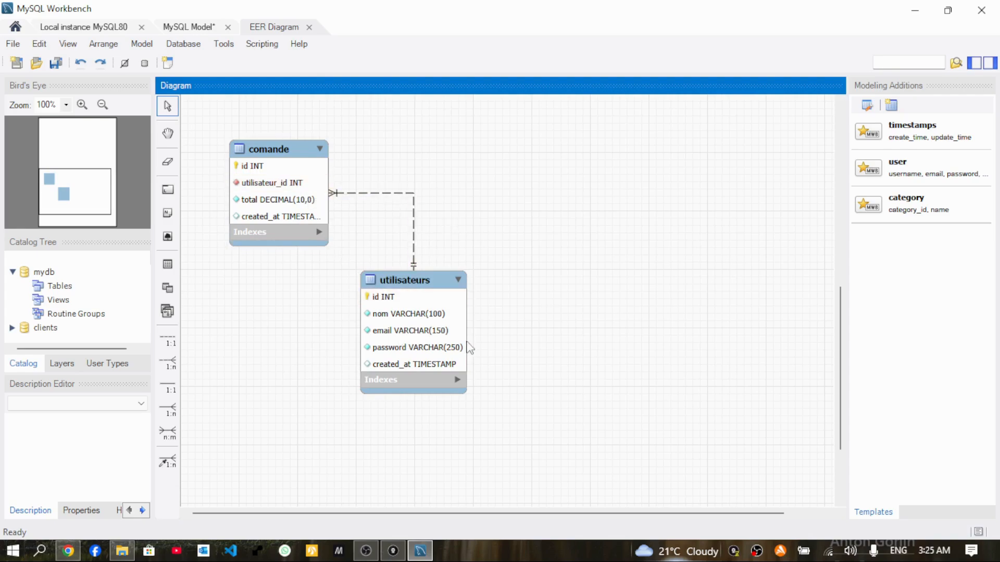
drag(461, 341, 695, 231)
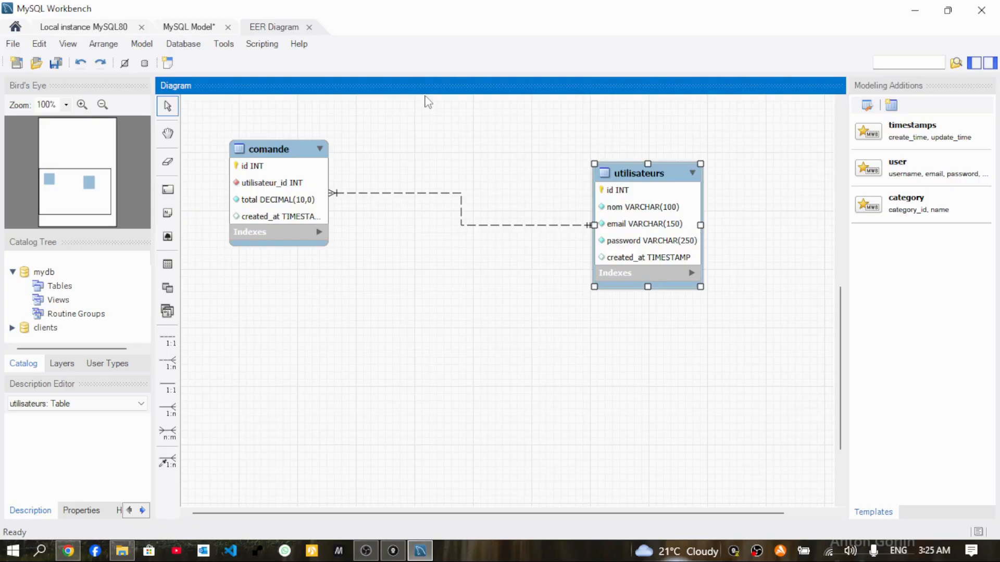
Create a new model without saving the reverse-engineered one, and add an empty EER diagram to it.
click(310, 27)
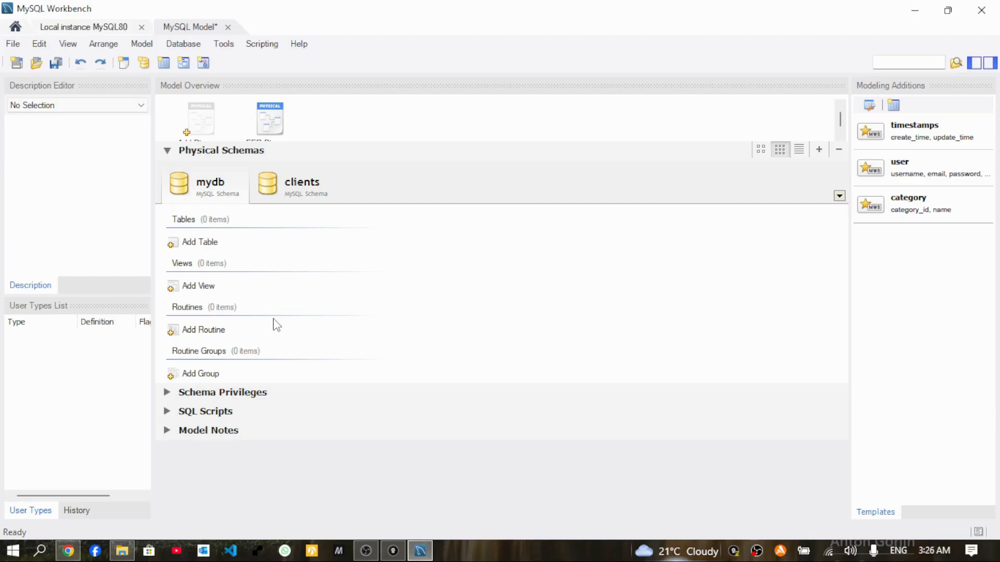
click(15, 27)
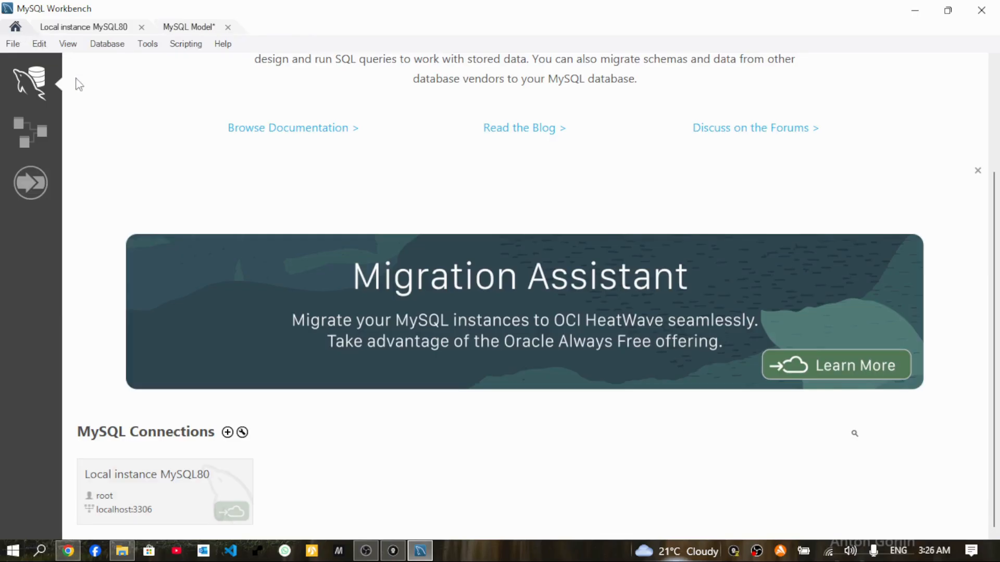
click(11, 44)
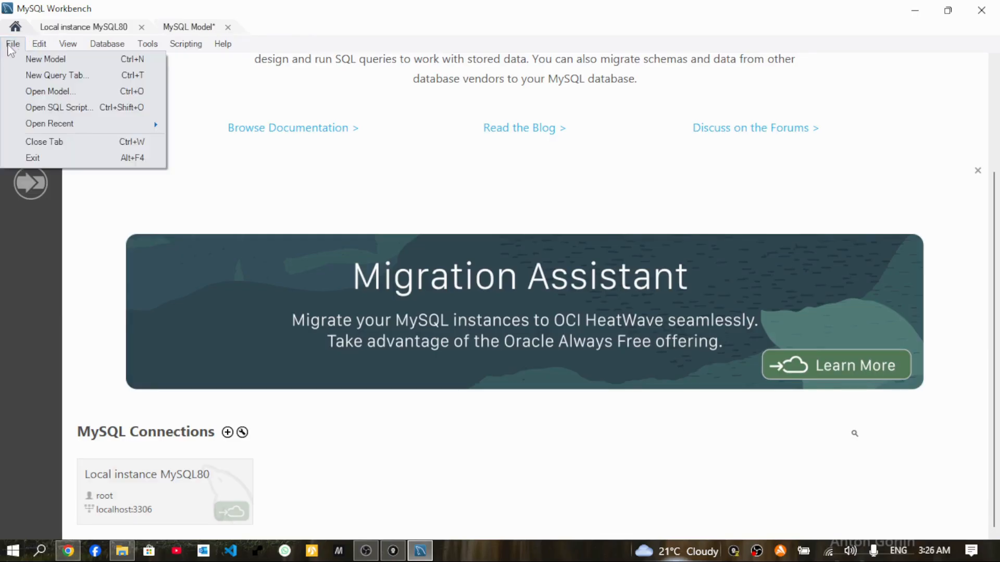
mouse_move(31, 50)
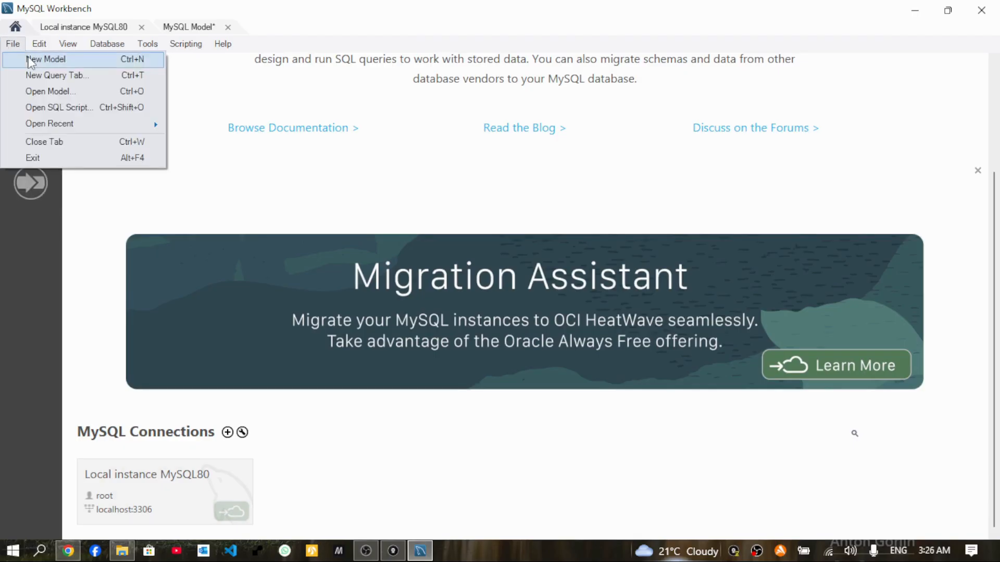
click(32, 62)
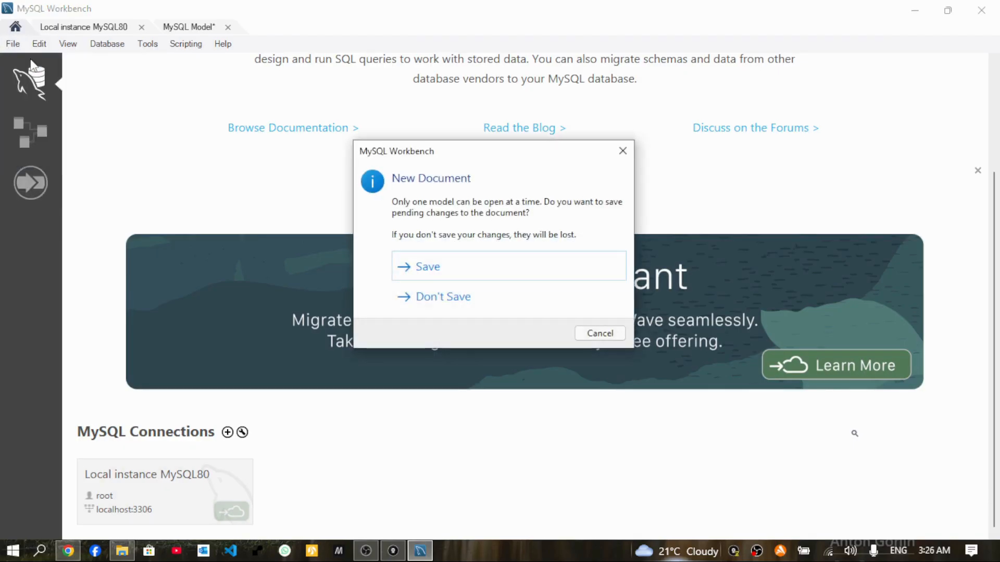
click(447, 299)
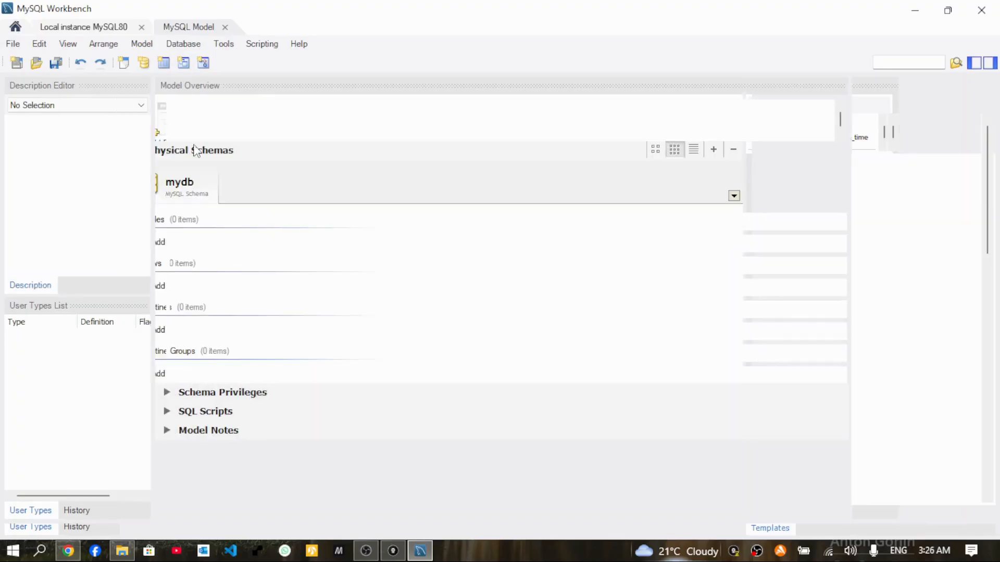
double_click(204, 119)
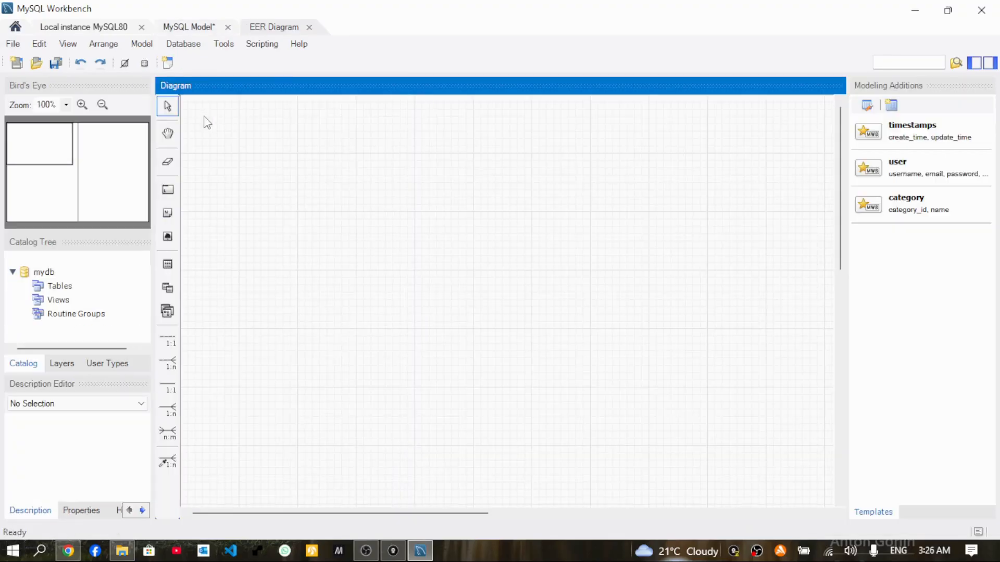
click(310, 28)
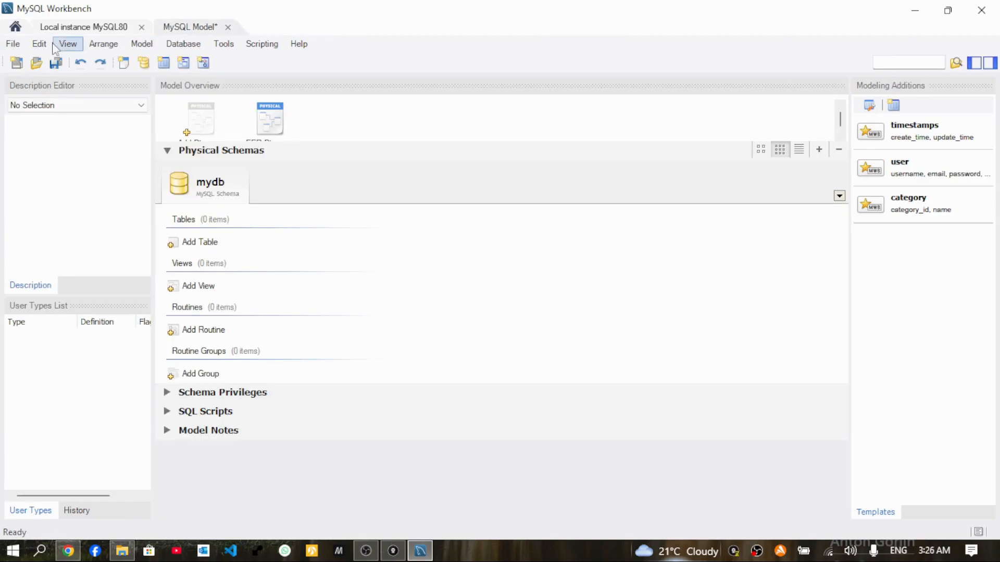
Try to open the newmodel model from the saved models, discarding the current model's unsaved changes.
click(15, 26)
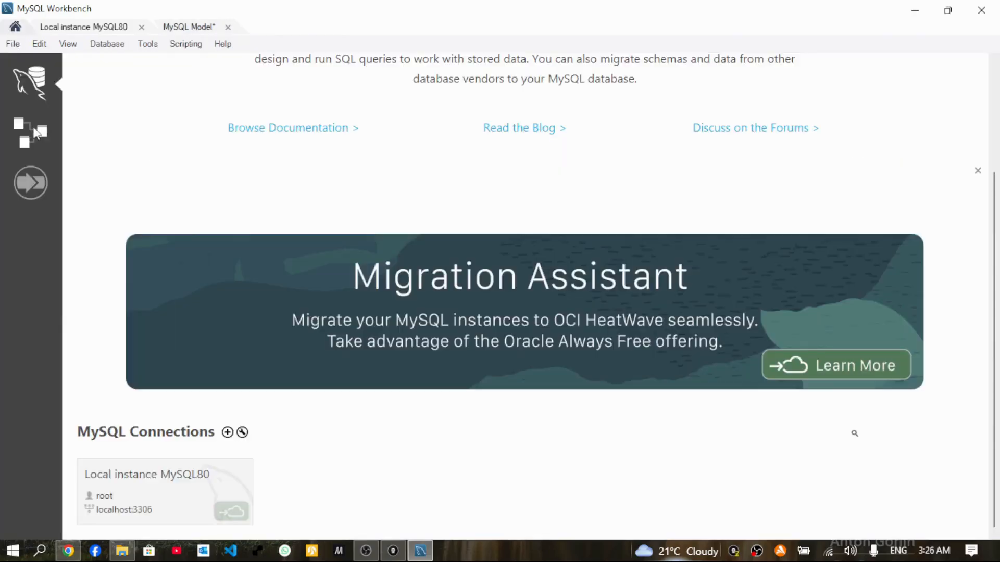
click(31, 130)
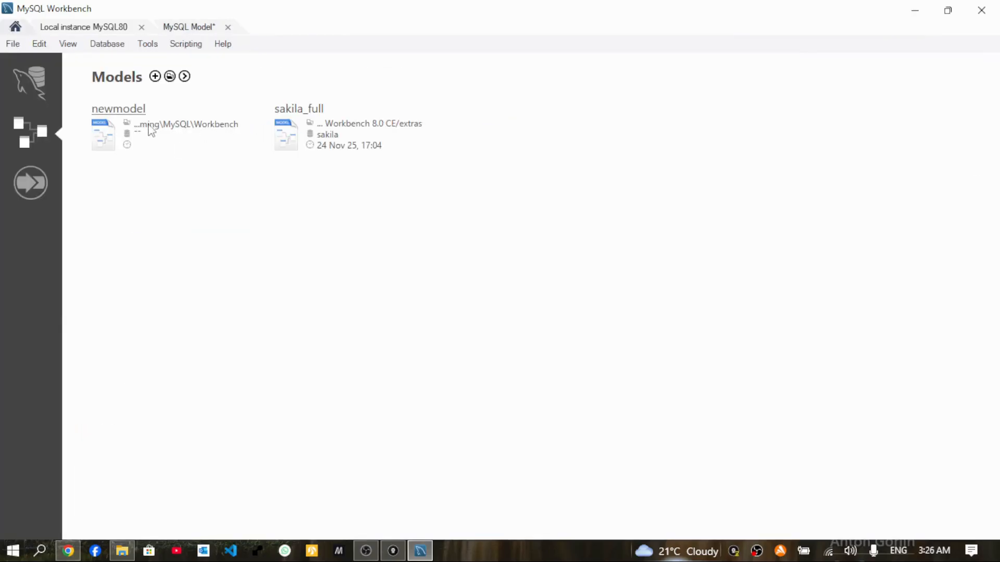
click(115, 141)
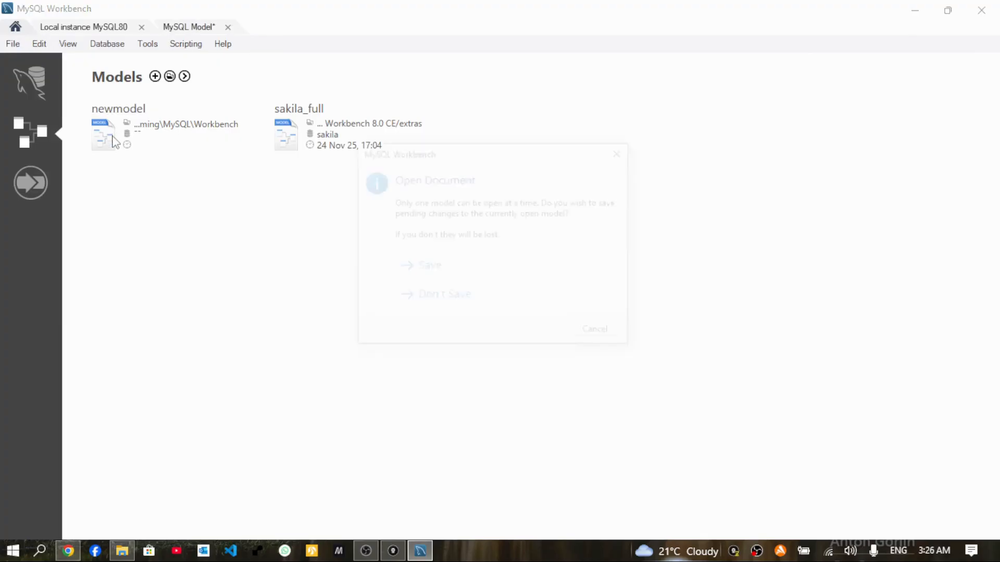
click(452, 297)
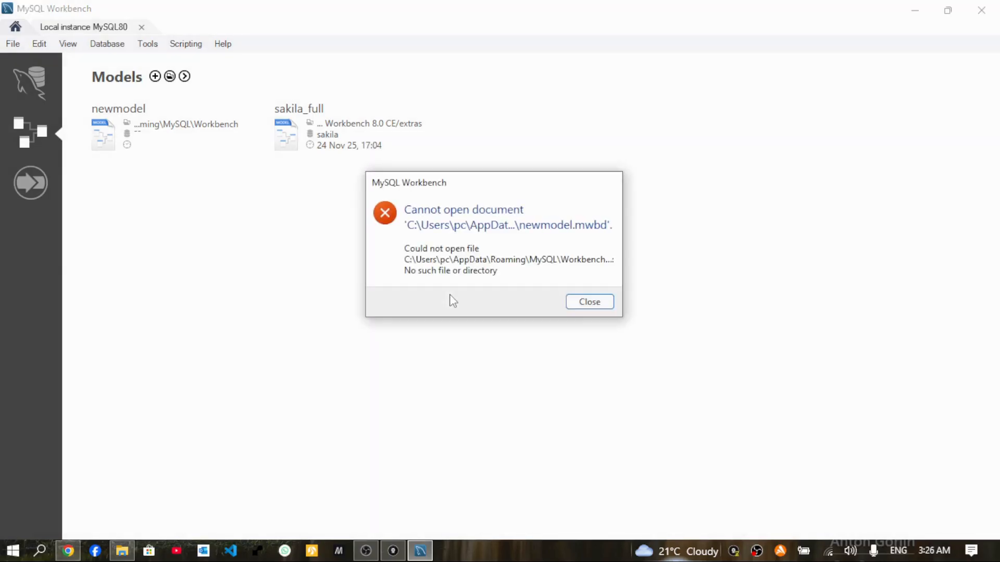
click(579, 307)
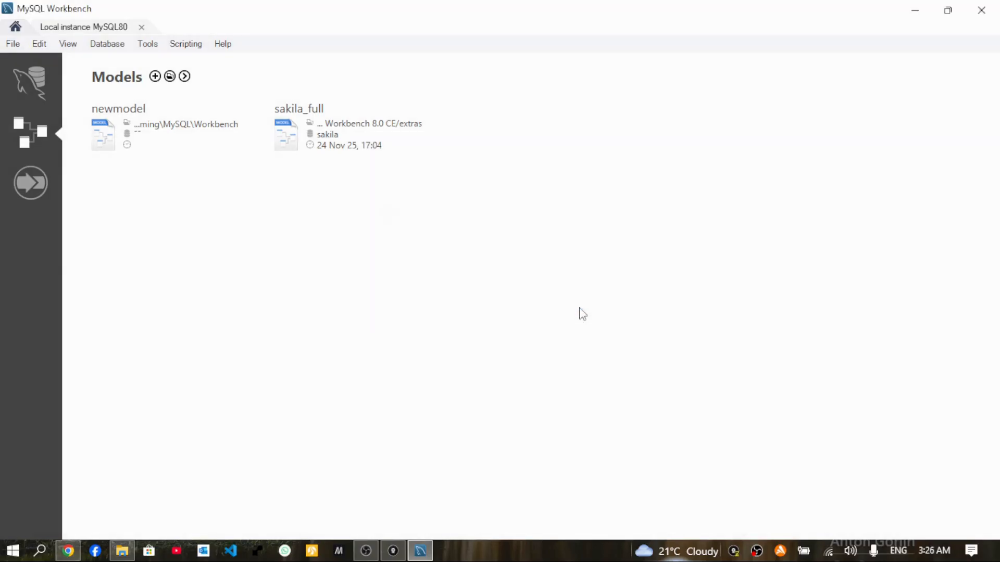
click(103, 140)
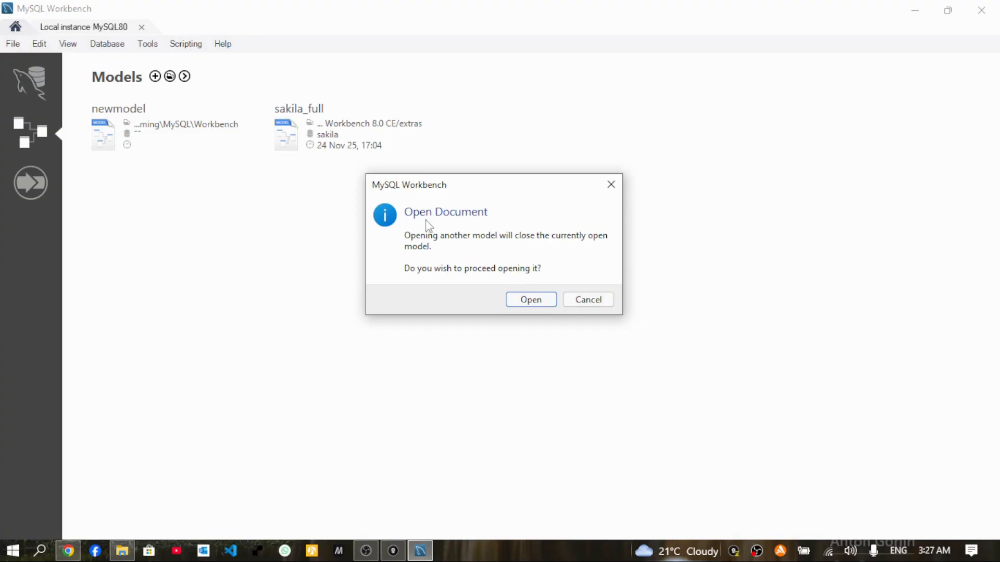
click(534, 304)
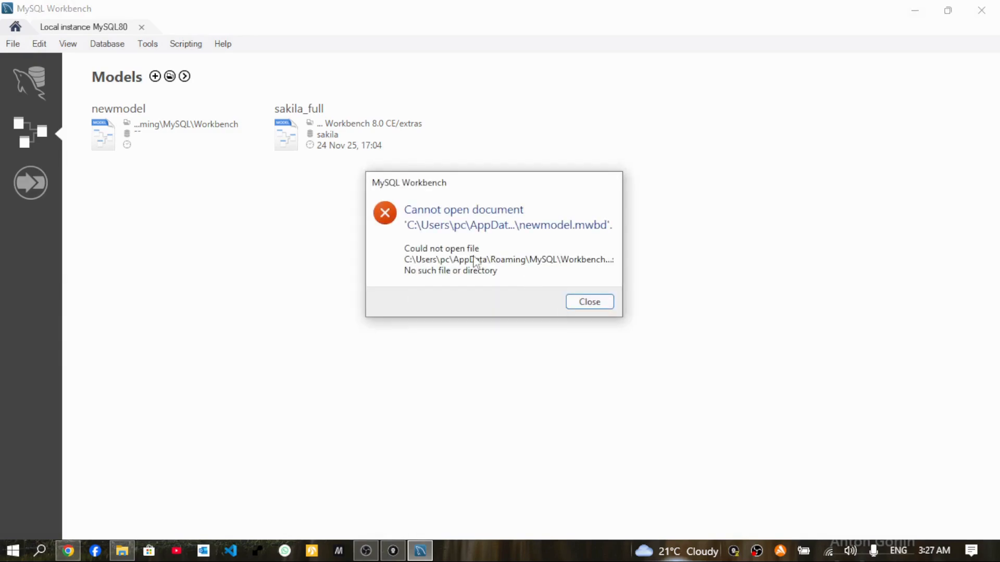
click(598, 303)
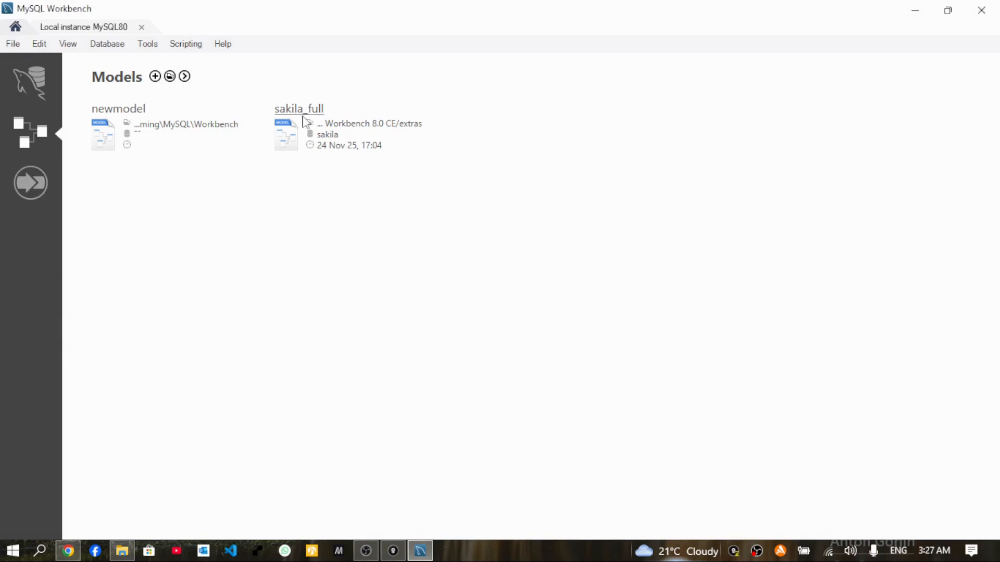
Open the saved sakila_full model in place of the current one and look over its EER diagram.
click(297, 142)
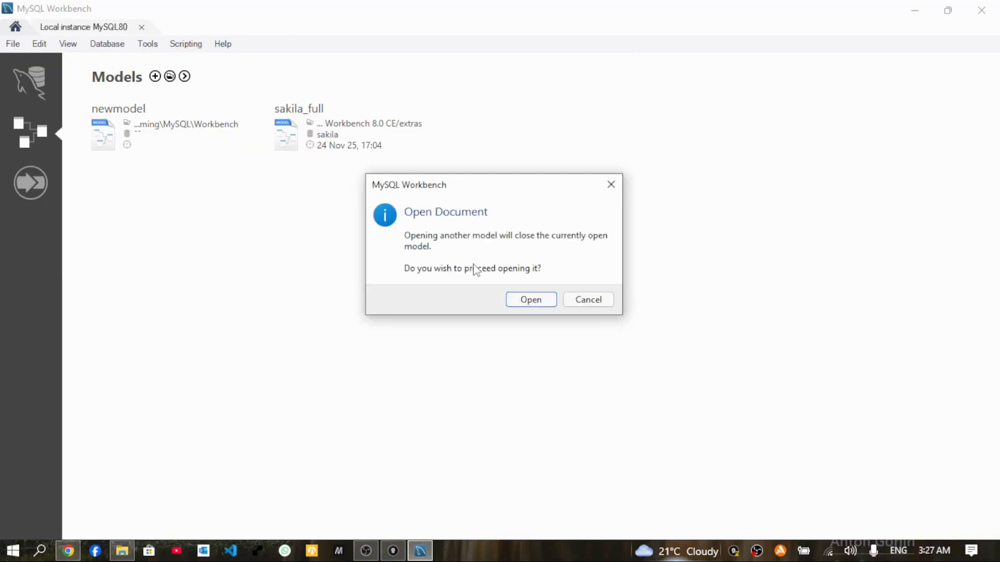
click(540, 305)
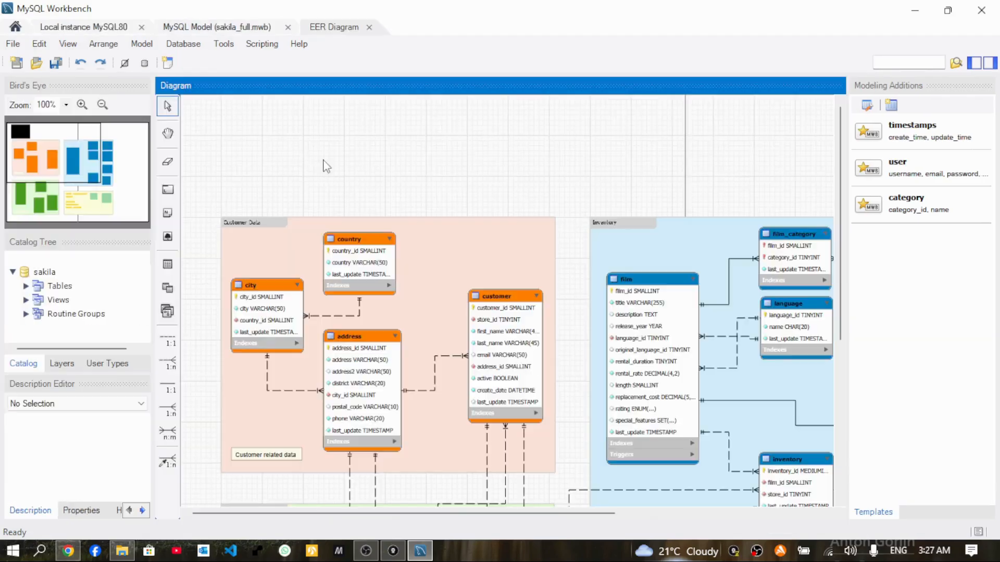
scroll(557, 340, down, 1)
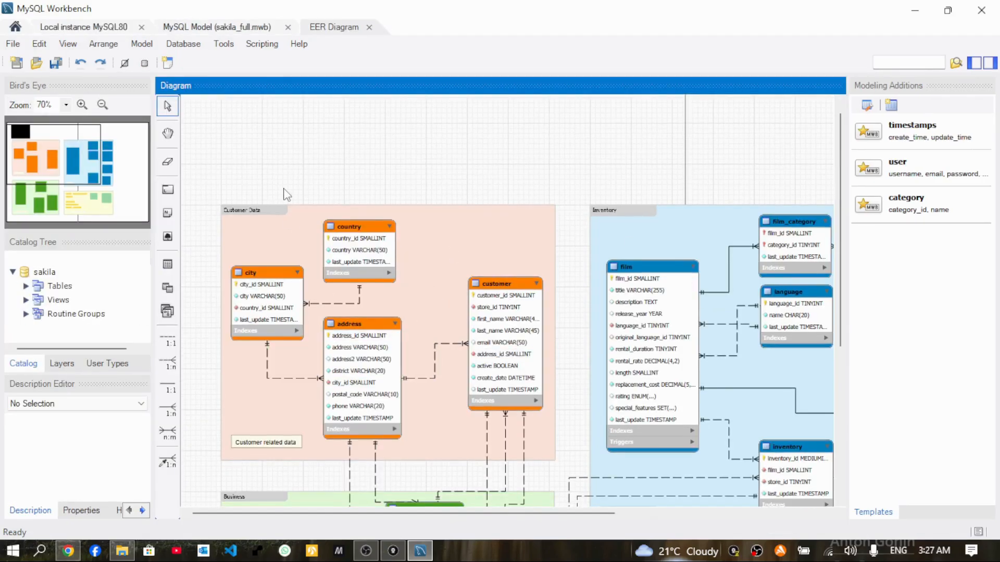
Close the sakila_full diagram and model, along with the Local instance MySQL80 connection.
click(374, 26)
click(371, 27)
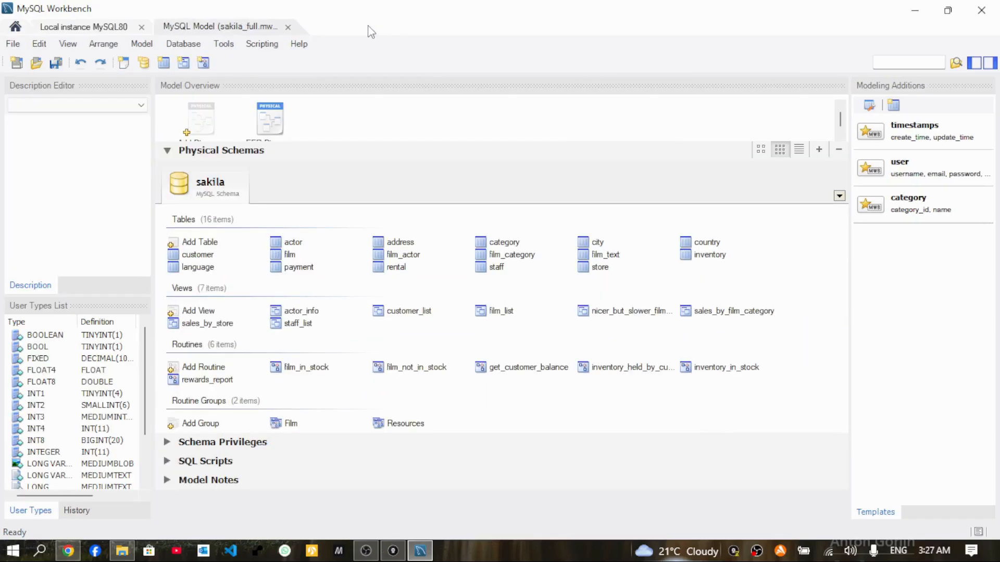
click(288, 27)
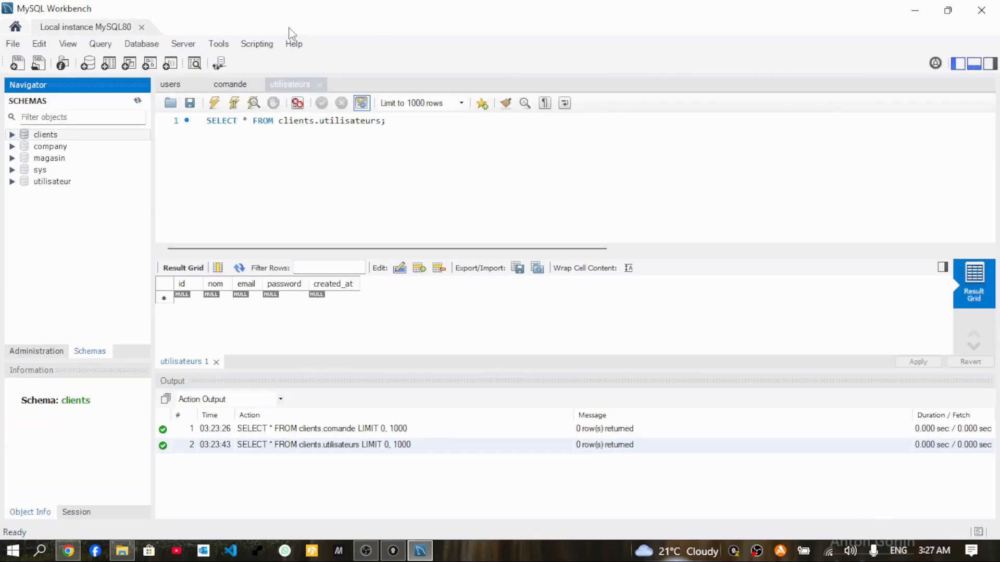
click(142, 27)
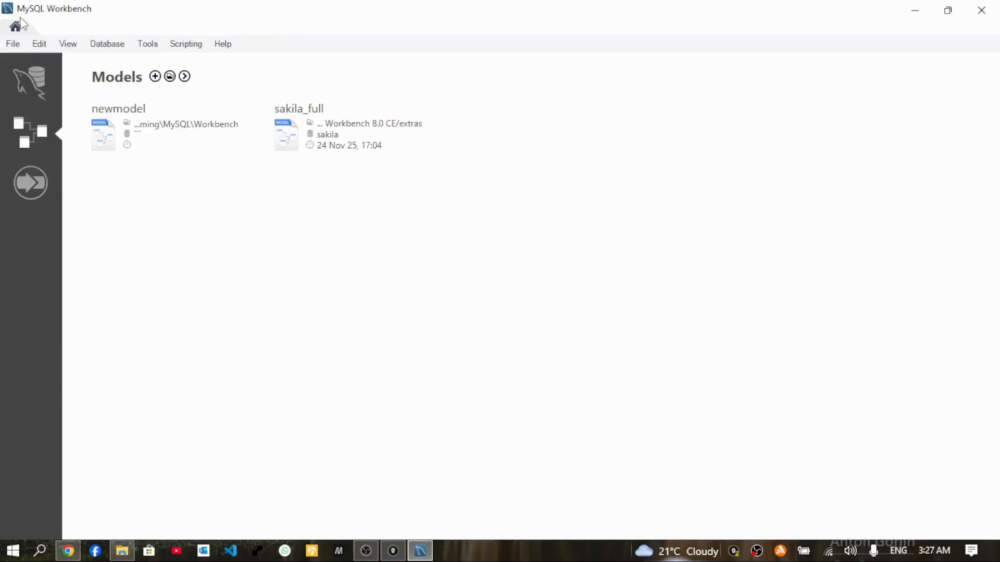
Create a new model and add an empty EER diagram to it.
click(13, 49)
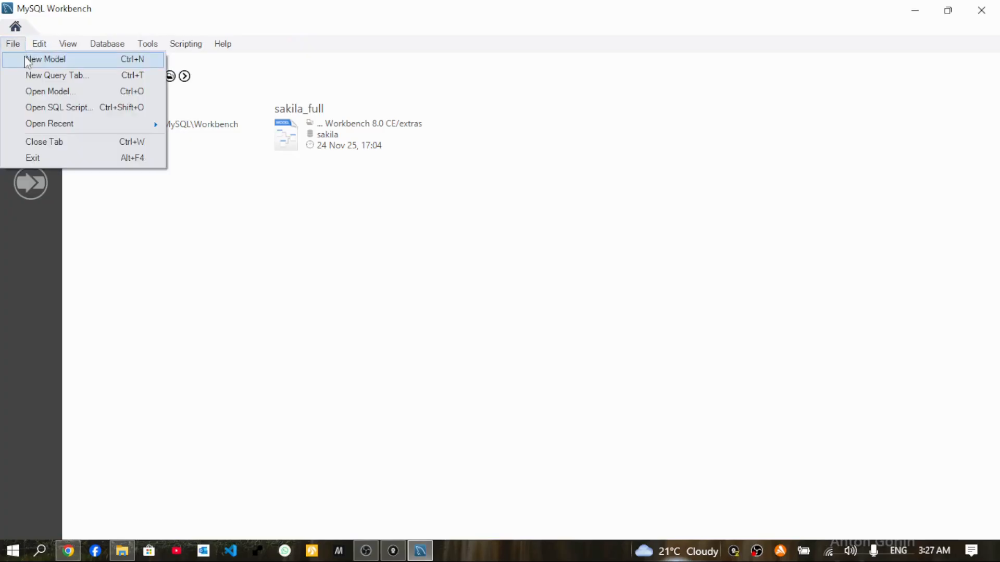
click(29, 60)
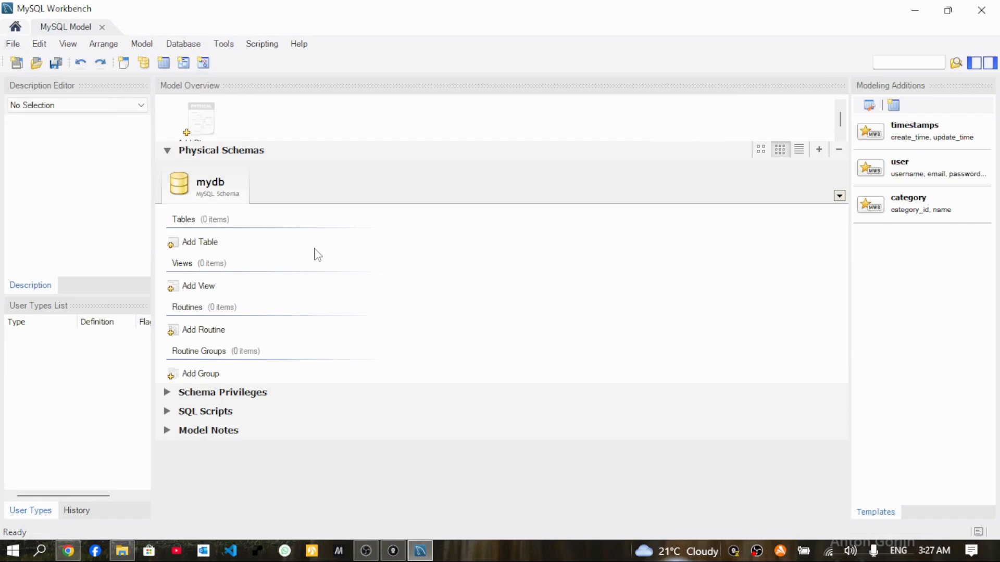
double_click(201, 122)
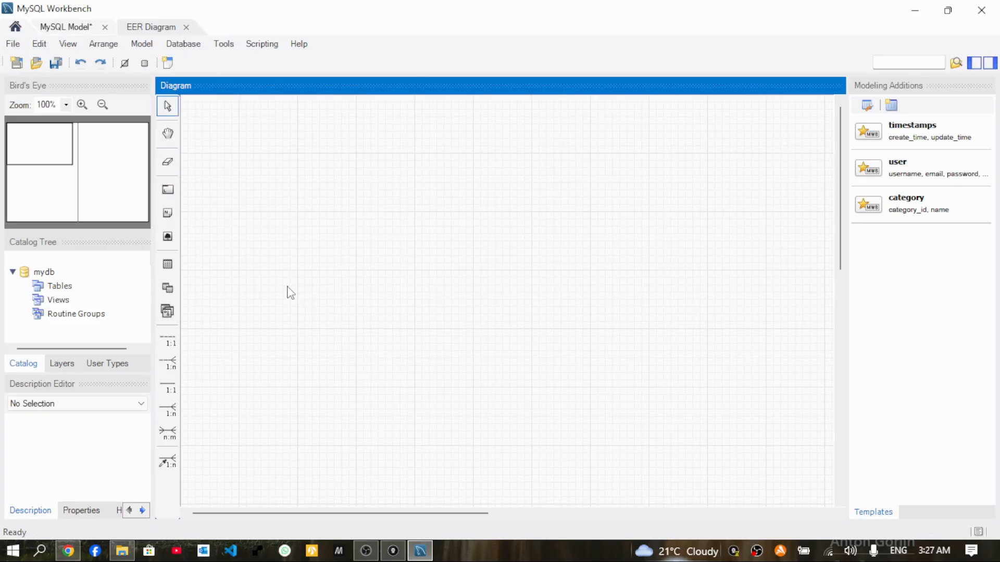
Rename the mydb schema to pays and close the schema editor.
click(43, 272)
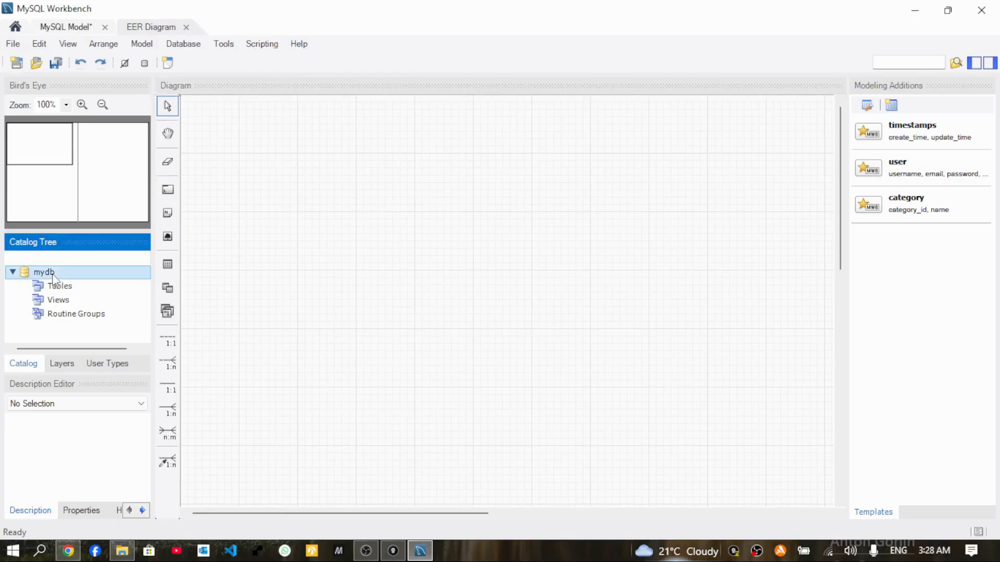
double_click(44, 272)
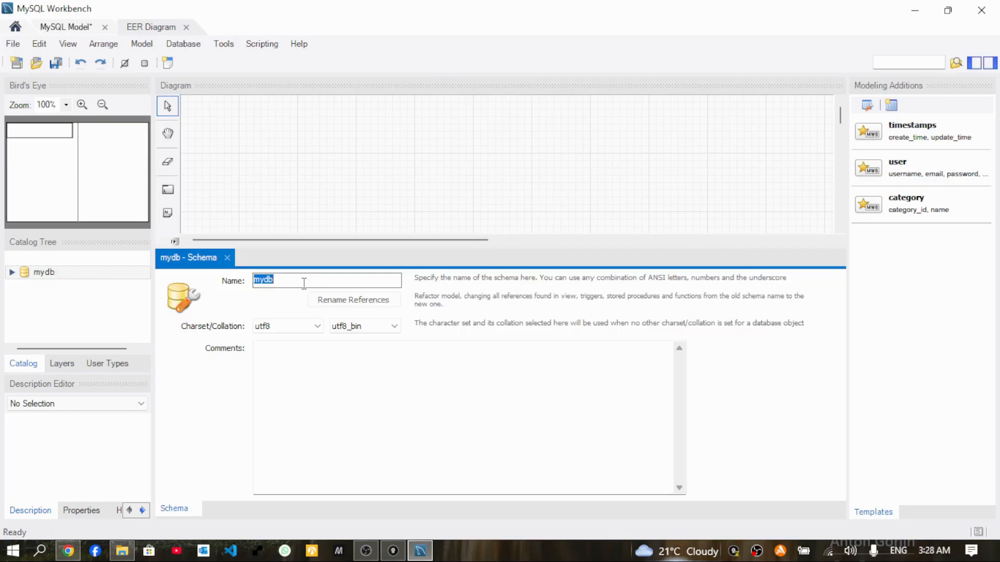
key(BackSpace)
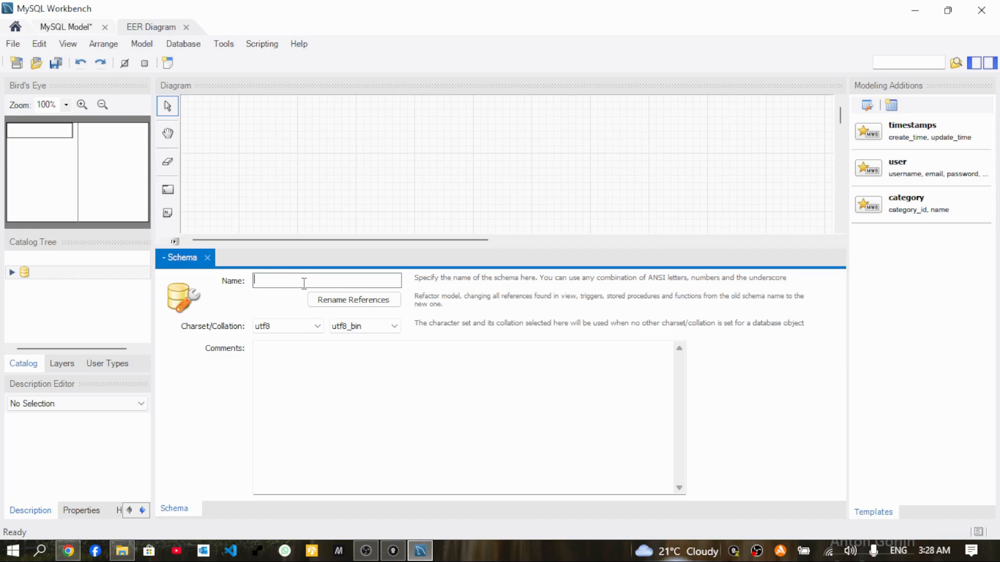
text(pays)
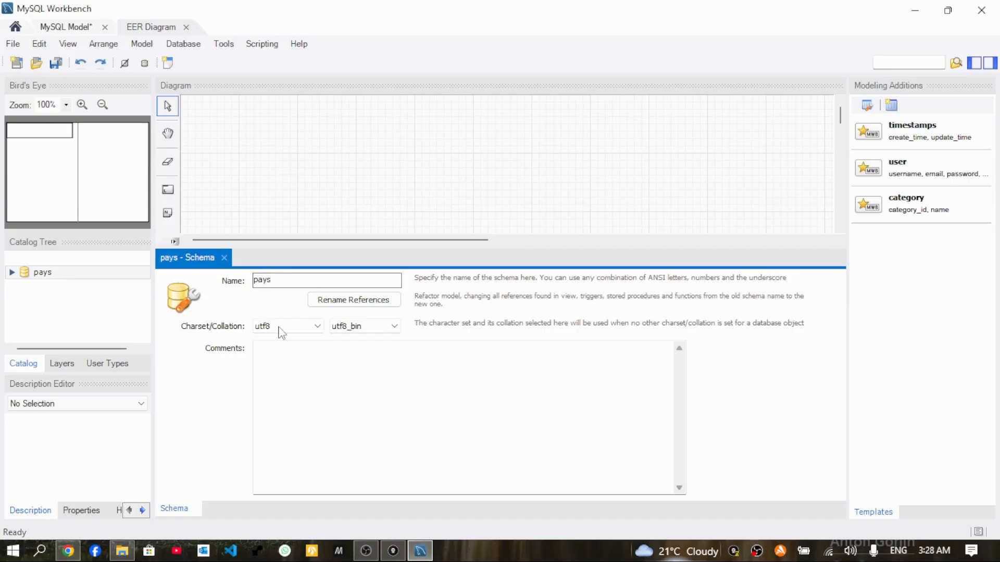
click(224, 259)
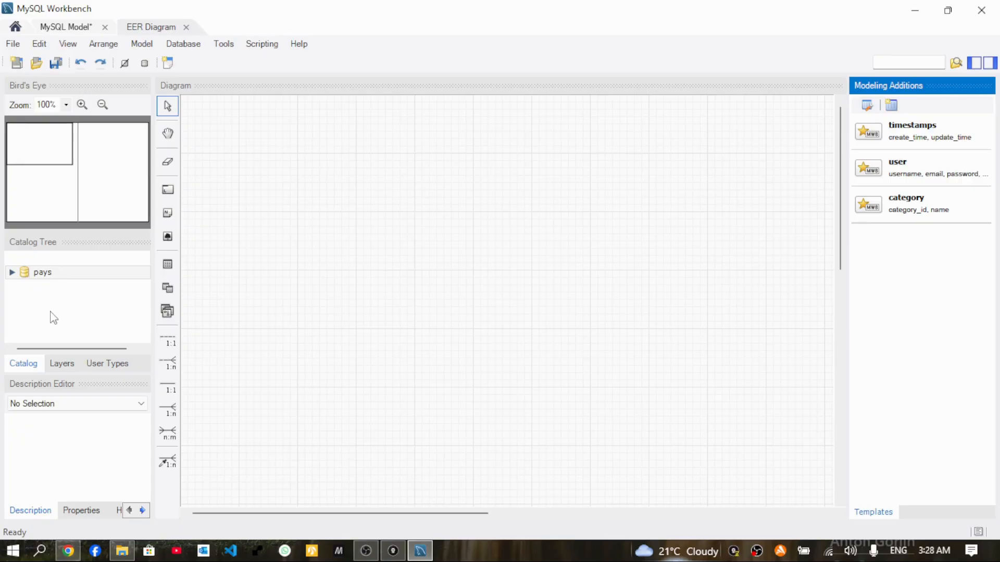
Rename the model's schema to magazin and close the schema editor.
click(48, 273)
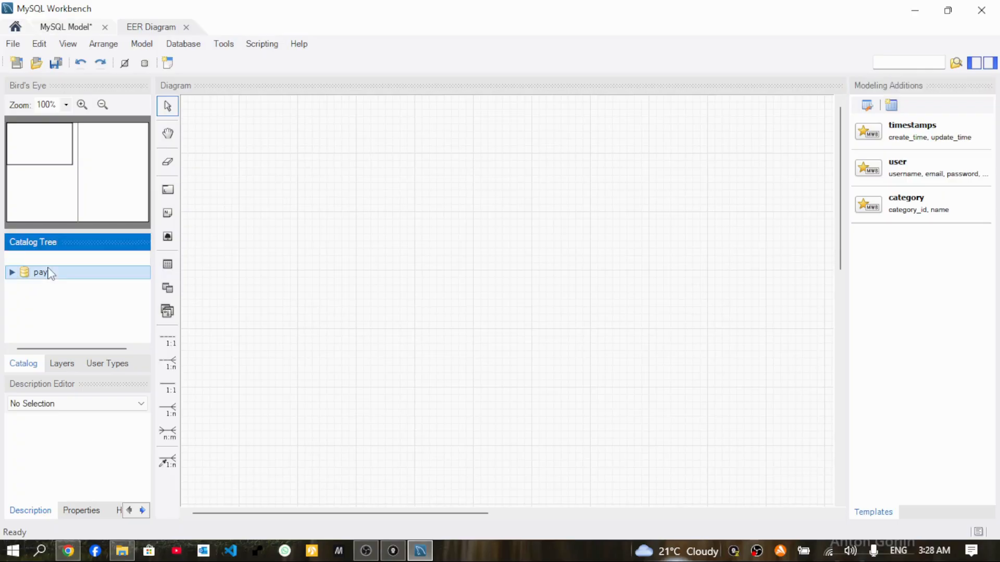
double_click(49, 273)
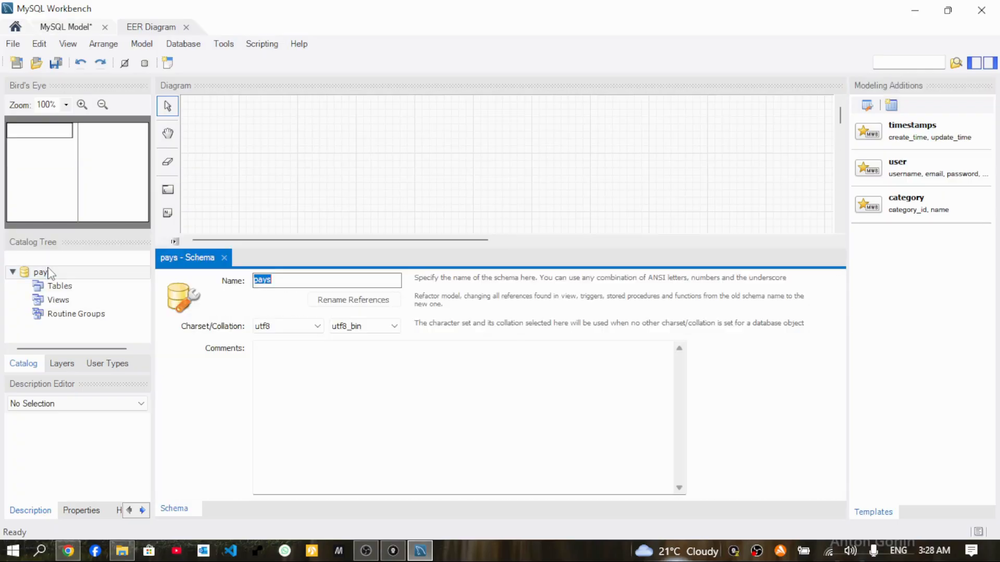
click(288, 281)
key(BackSpace)
key(BackSpace)
key(BackSpace)
key(BackSpace)
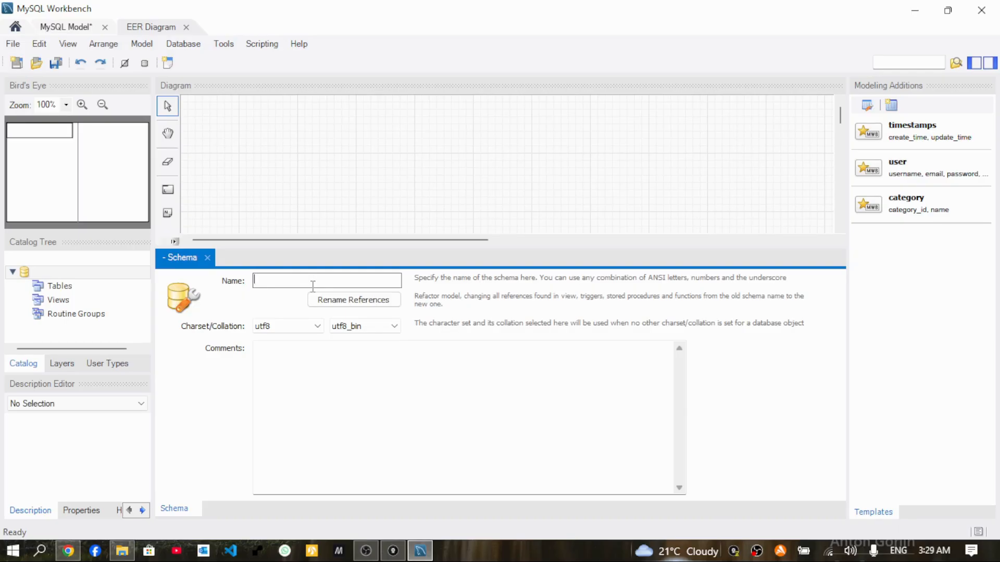
text(ma)
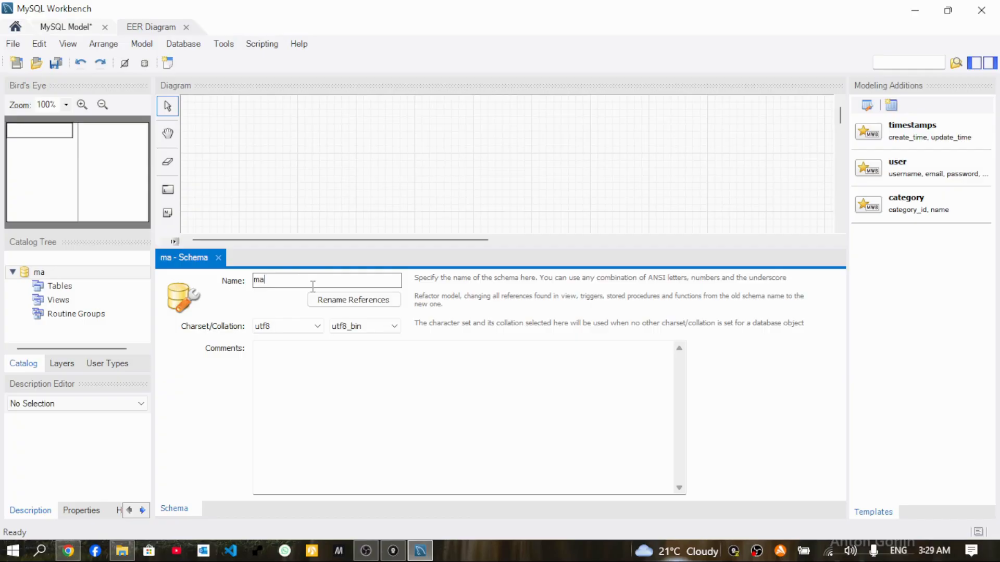
text(gazin)
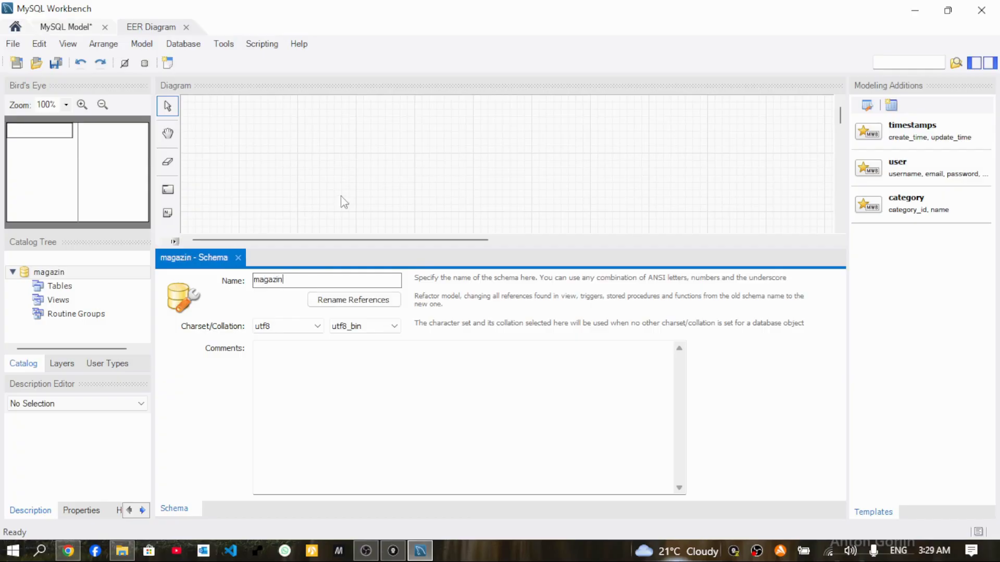
click(238, 257)
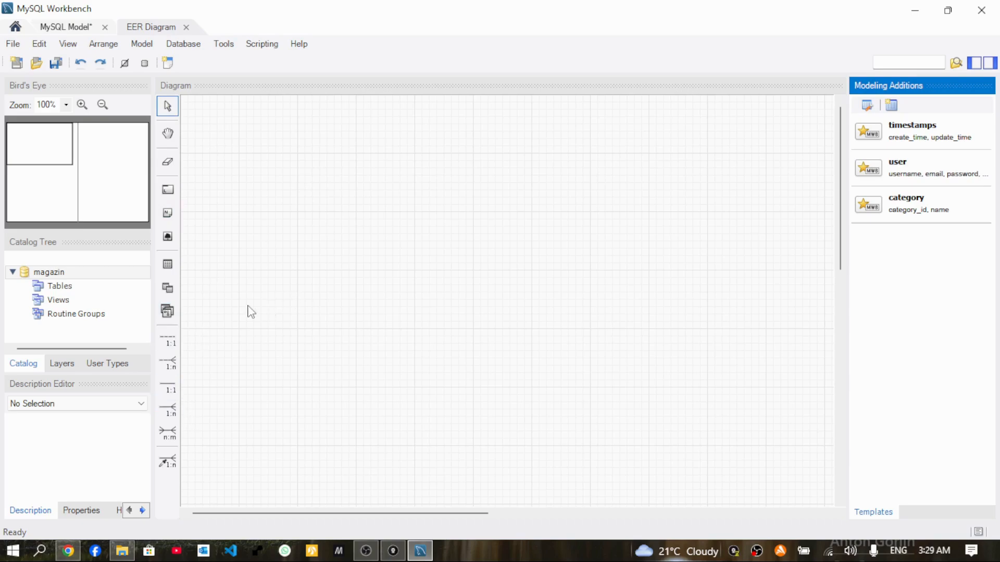
Place a new table in the magazin schema on the upper-left part of the EER diagram.
click(169, 267)
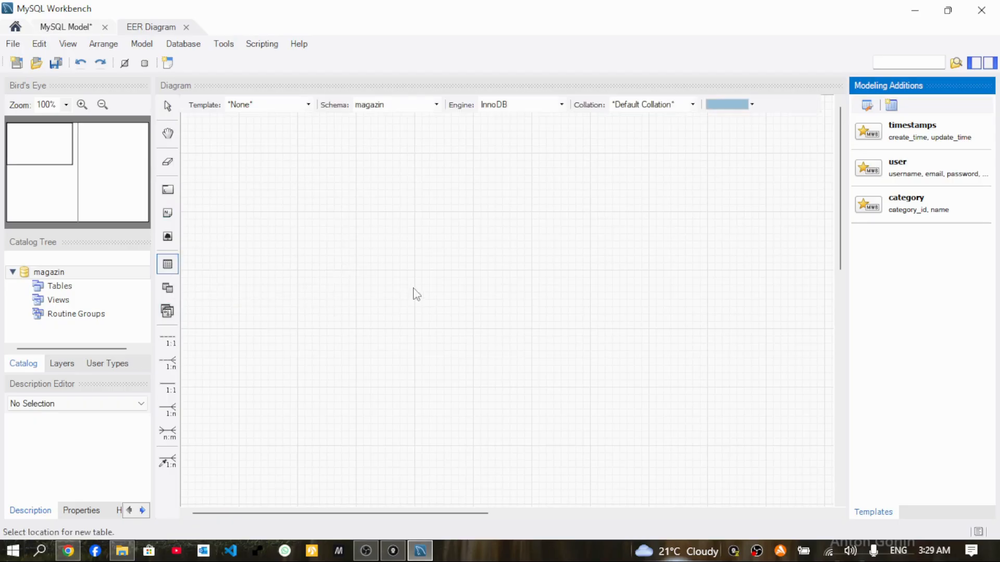
click(296, 255)
double_click(296, 256)
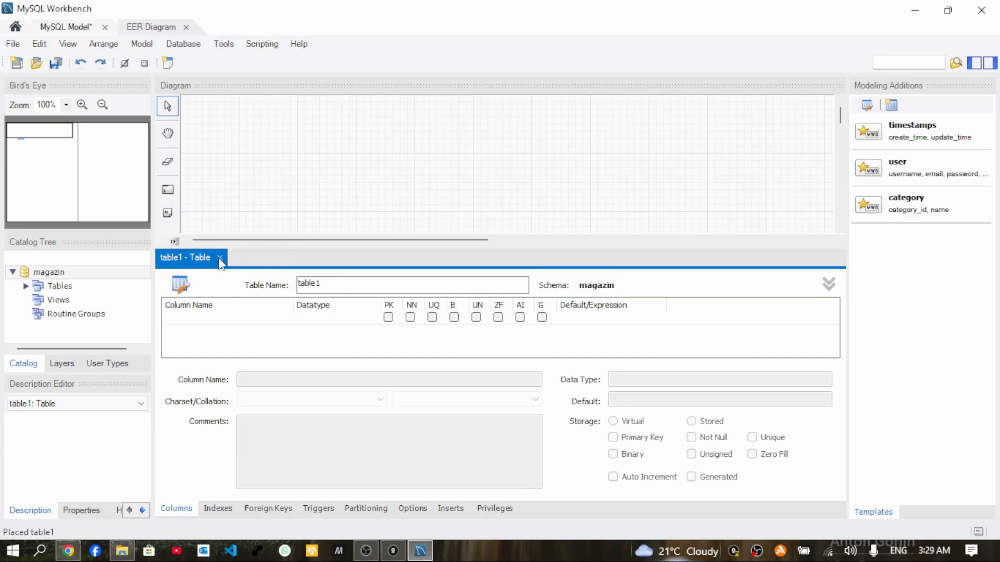
click(219, 259)
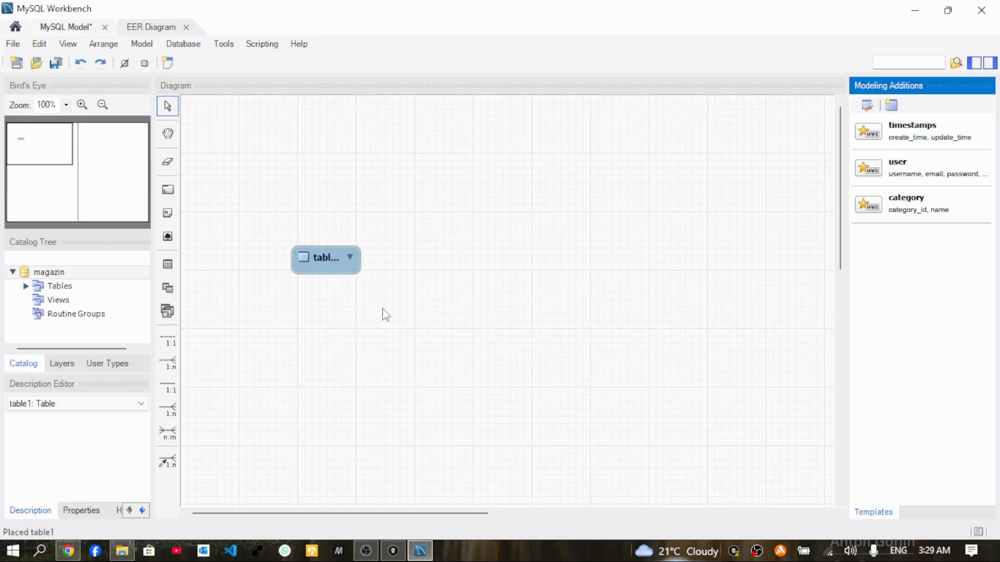
Open the new table for editing and rename it client.
double_click(321, 264)
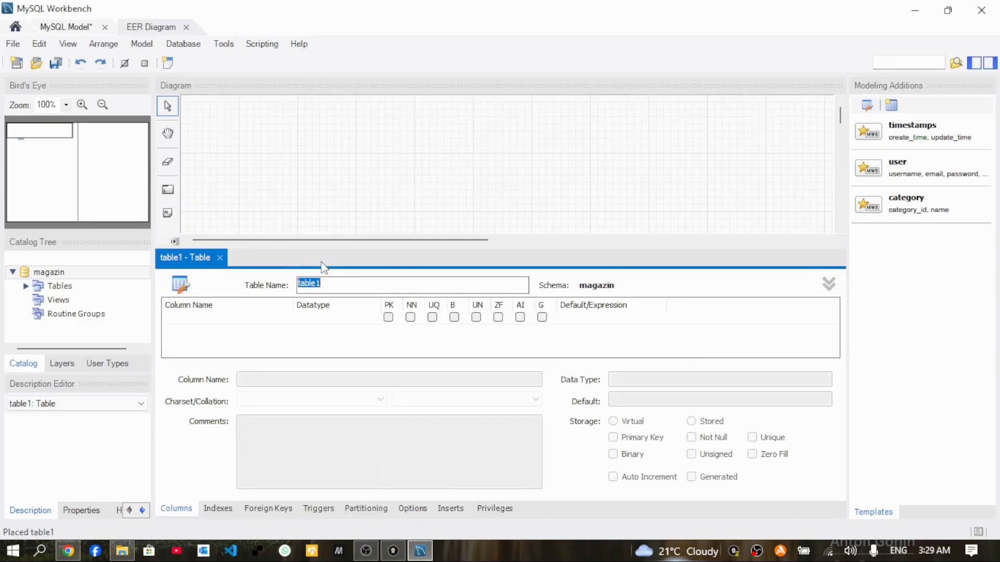
click(339, 284)
key(BackSpace)
key(BackSpace)
key(BackSpace)
key(BackSpace)
key(BackSpace)
key(BackSpace)
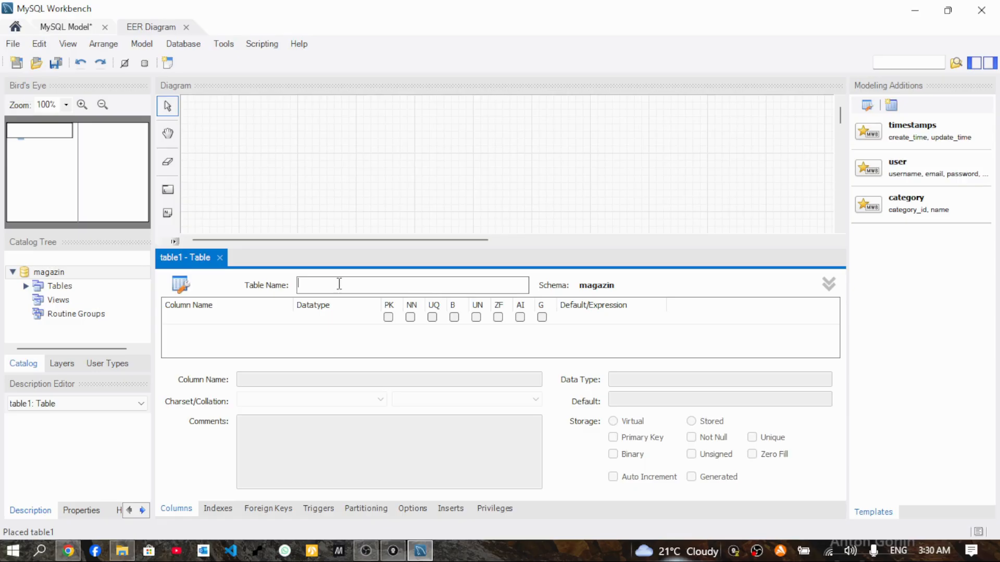
text(client)
click(277, 340)
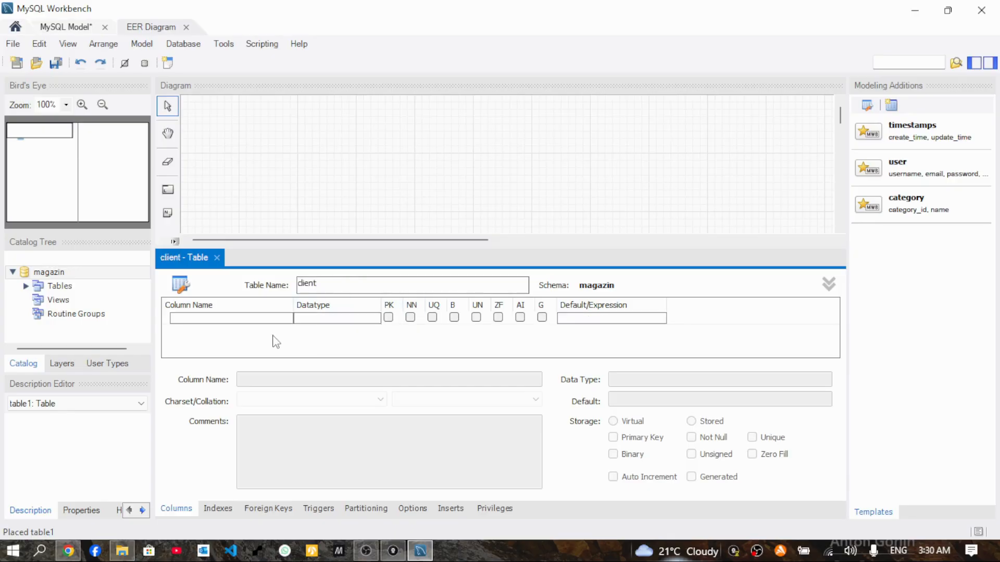
Add a client_id column to the client table as an INT, not-null primary key.
click(232, 319)
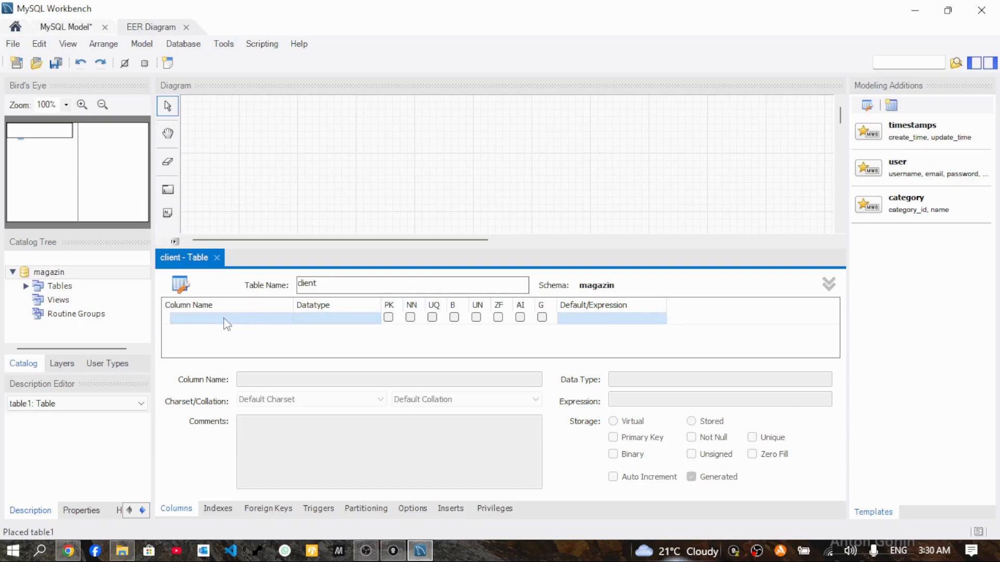
double_click(224, 320)
click(228, 330)
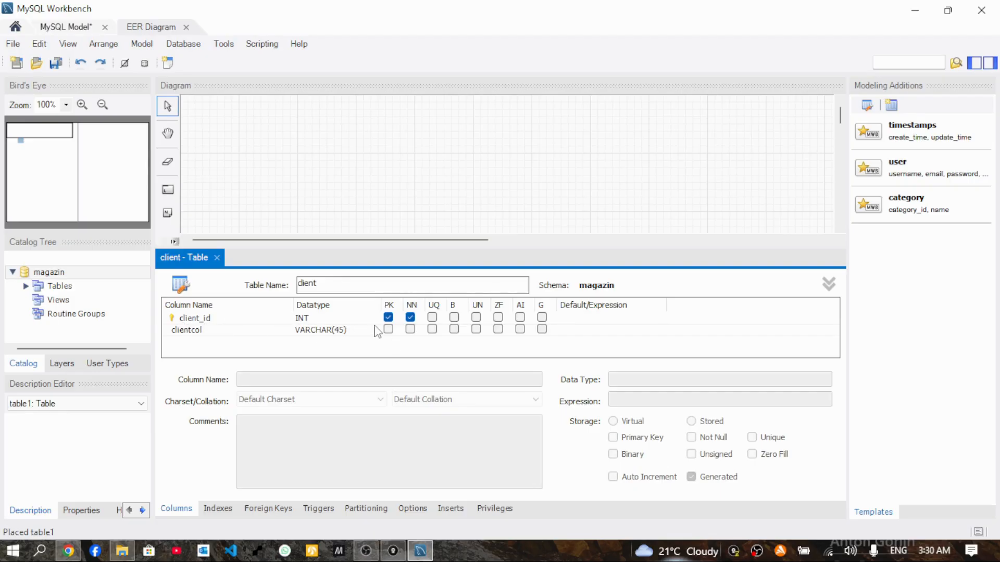
Add a second column named nom to the client table, with type VARCHAR(45) and Not Null enabled.
click(223, 334)
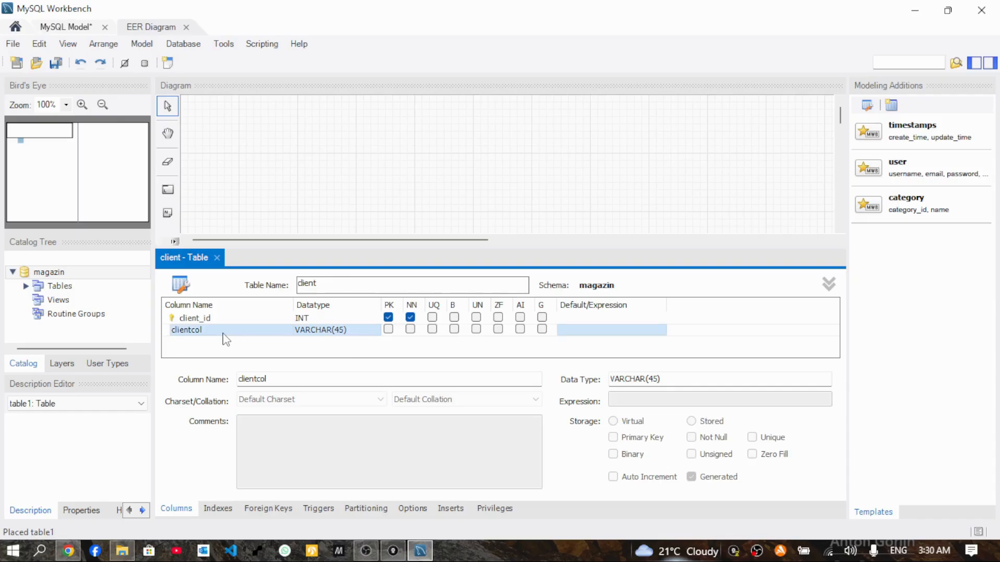
click(224, 333)
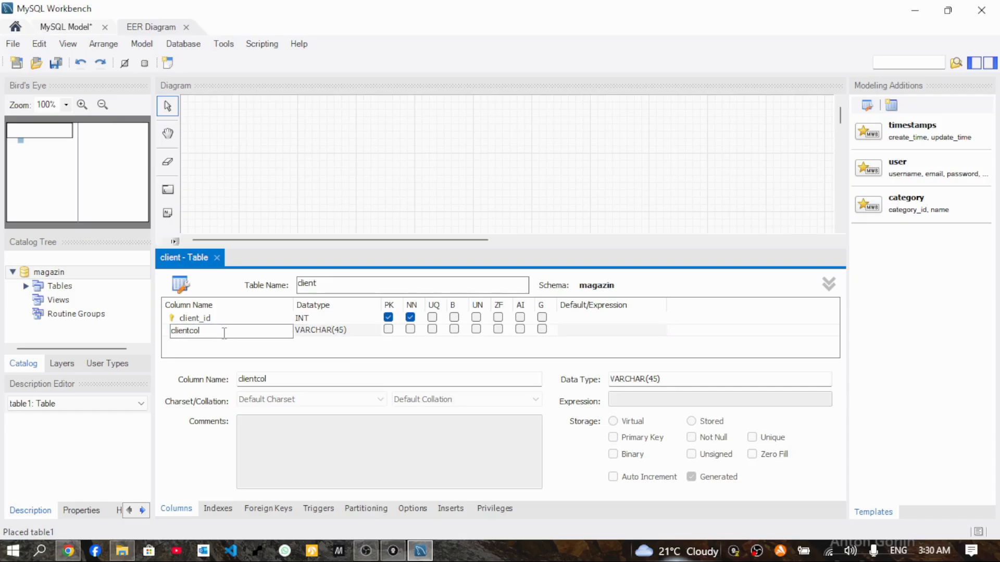
click(225, 333)
key(BackSpace)
key(BackSpace)
key(BackSpace)
key(BackSpace)
key(BackSpace)
key(BackSpace)
key(BackSpace)
key(BackSpace)
key(BackSpace)
text(nom)
click(410, 329)
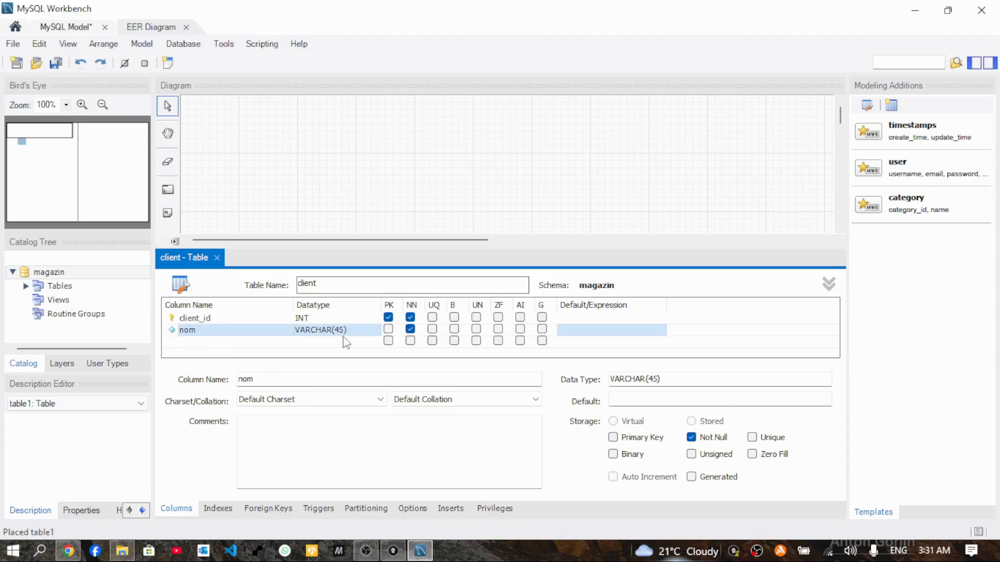
Add a third column named post_nom with type VARCHAR(45) to the client table.
click(195, 342)
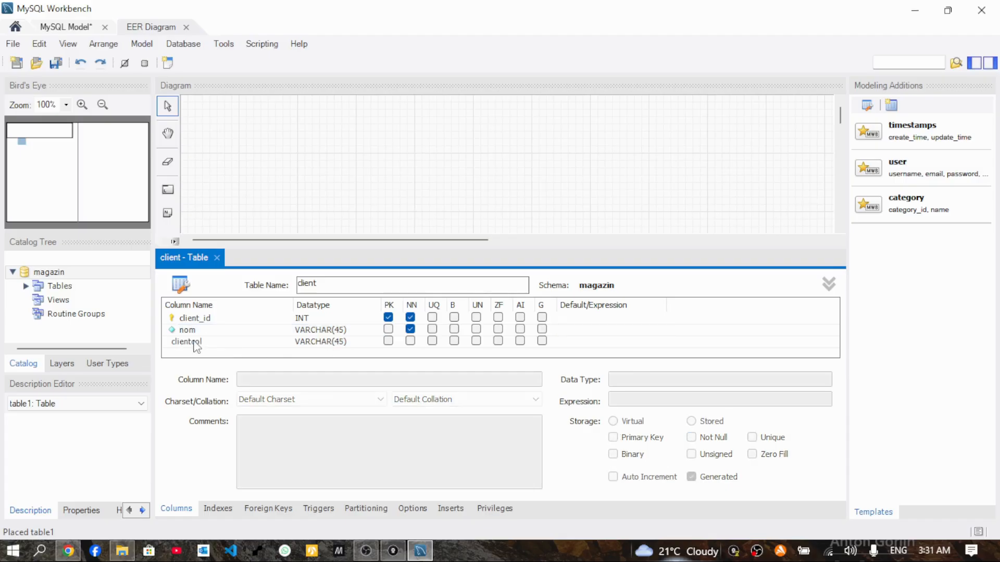
click(219, 342)
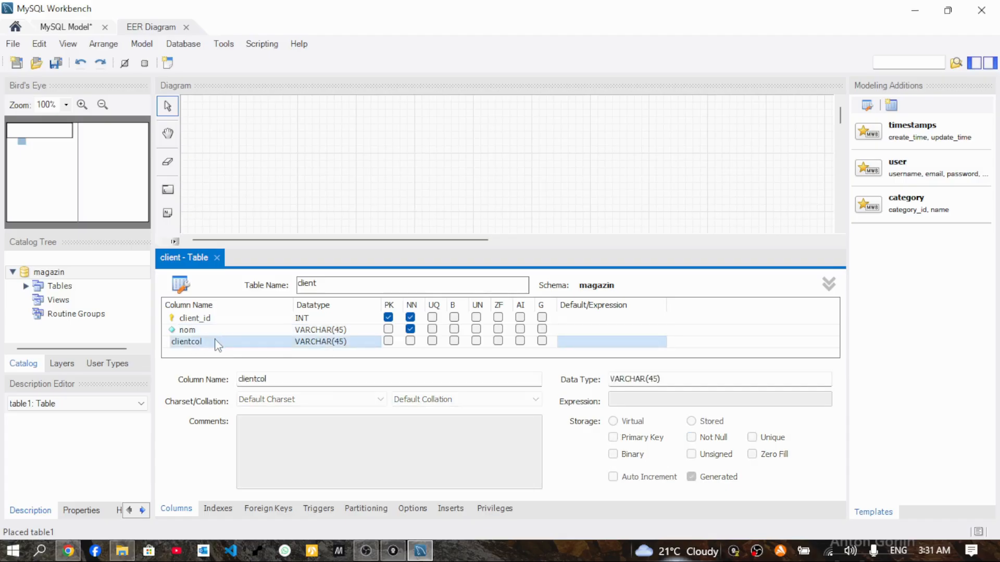
click(217, 344)
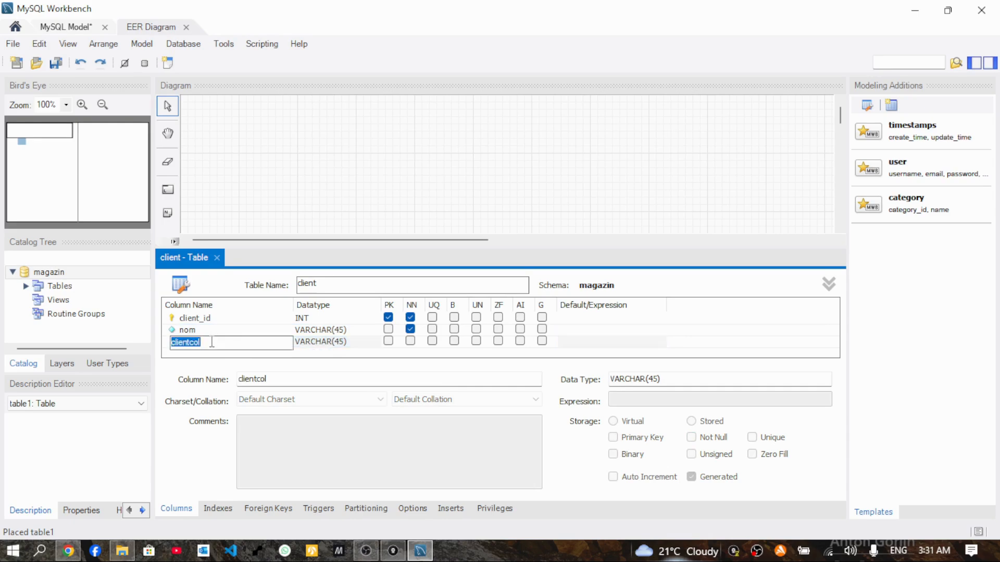
key(BackSpace)
text(post_nom)
key(Return)
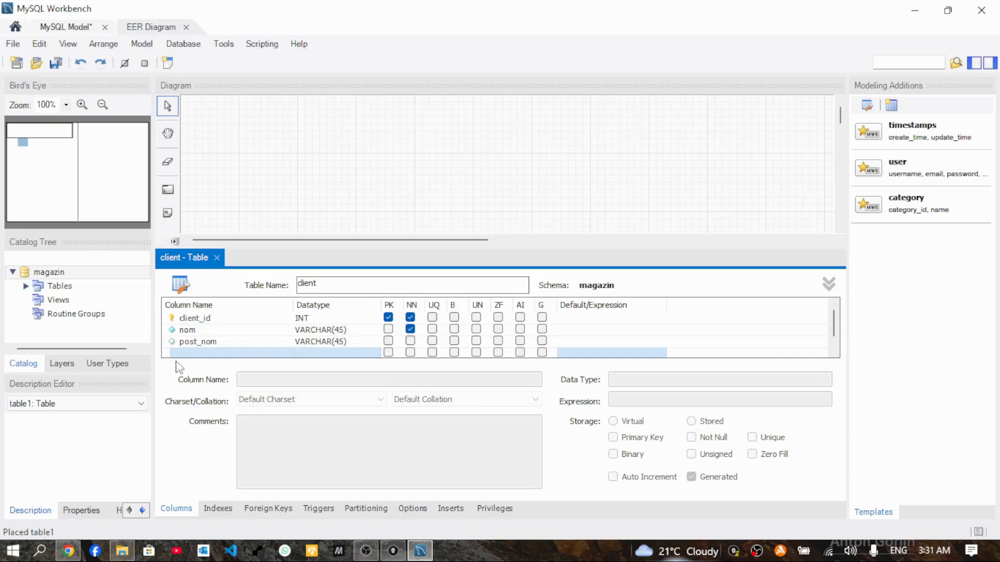
Add a fourth column named phone with type VARCHAR(45) to the client table.
click(188, 346)
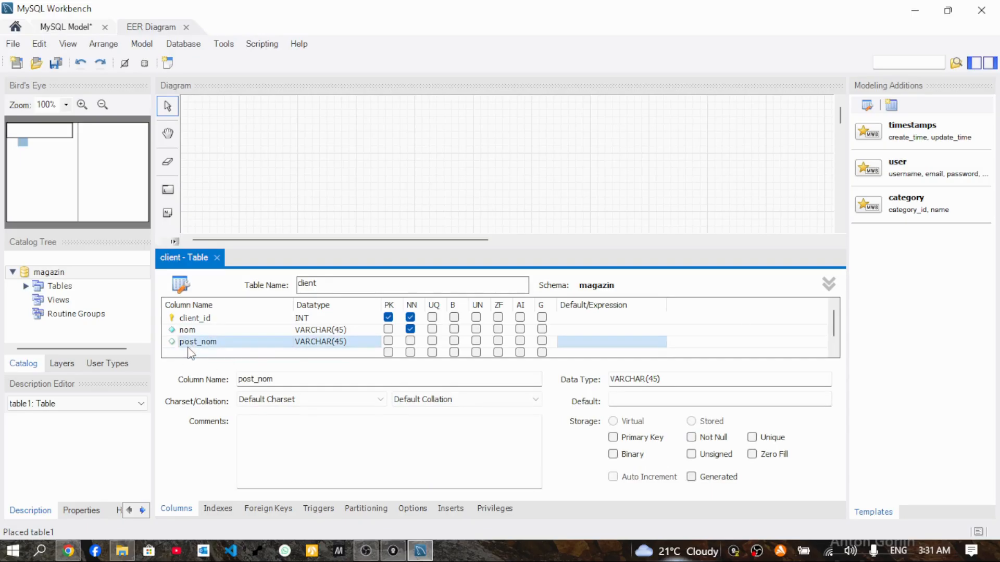
click(187, 353)
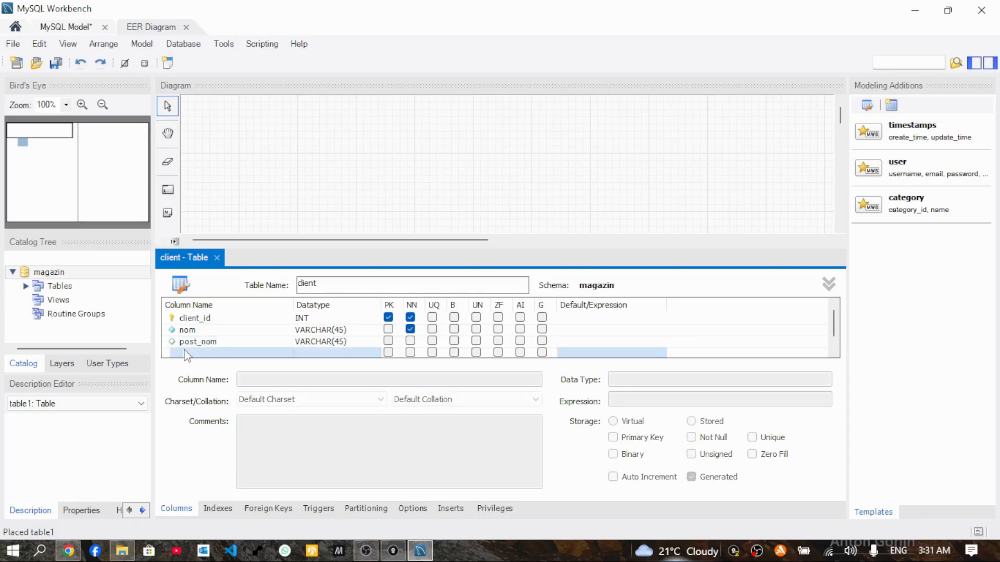
double_click(187, 353)
key(BackSpace)
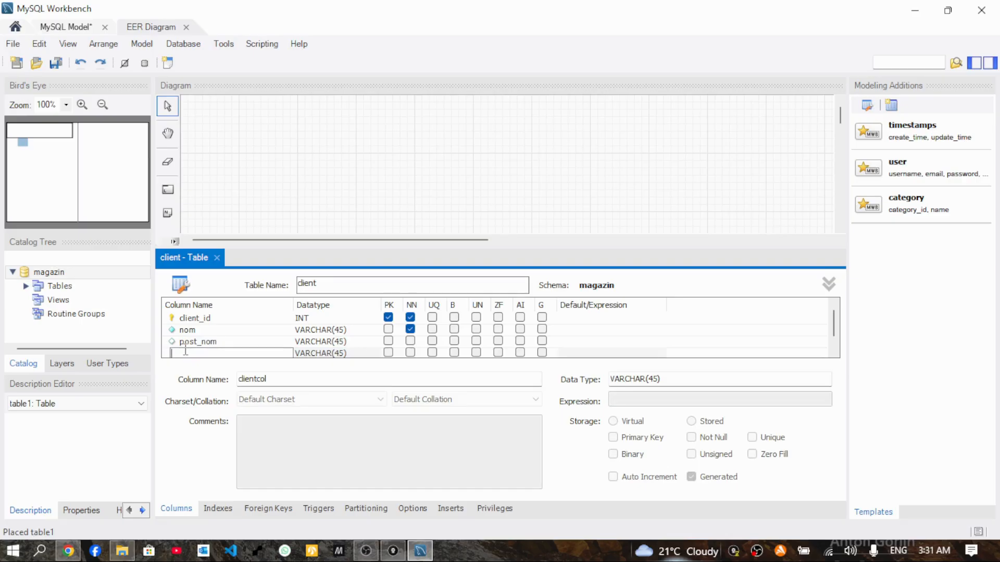
text(phone)
click(240, 343)
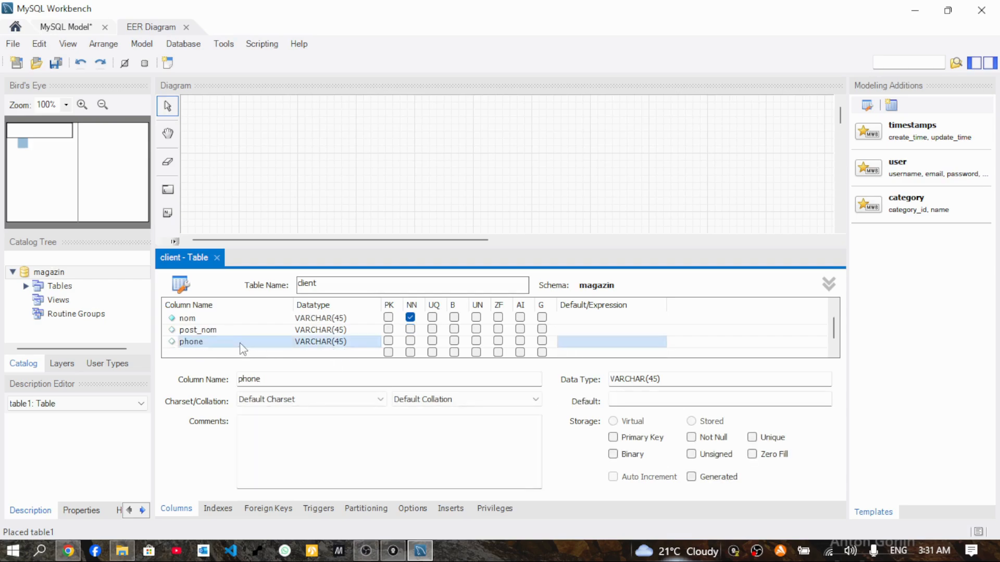
Add a fifth column named email with type VARCHAR(45) to the client table.
click(200, 356)
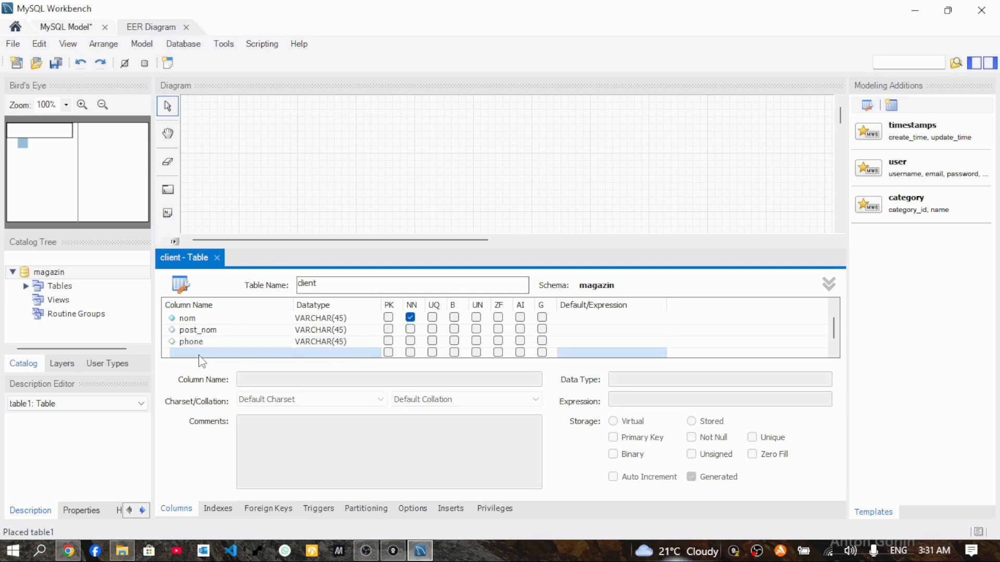
click(201, 356)
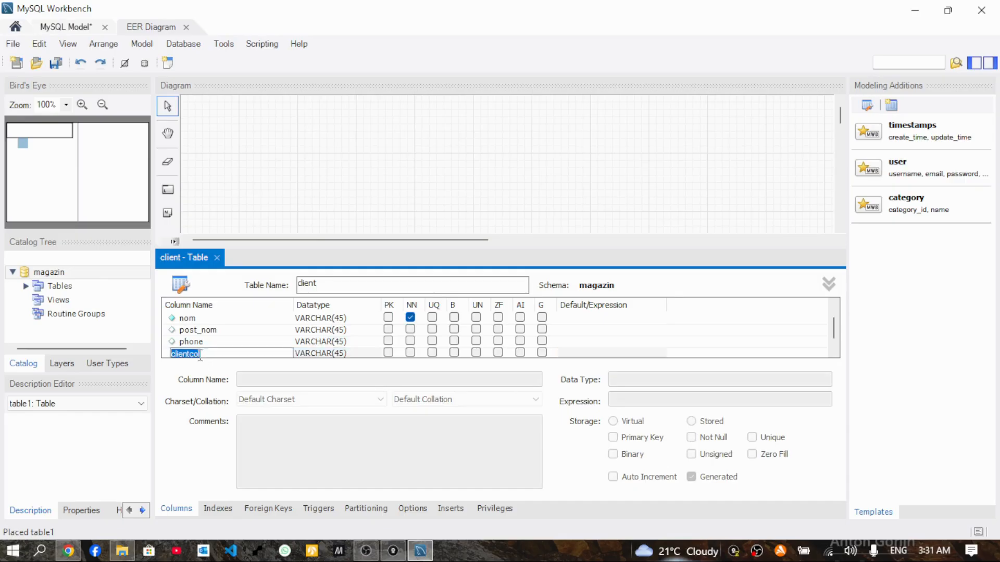
key(BackSpace)
text(adress)
text(e)
key(BackSpace)
key(BackSpace)
key(BackSpace)
key(BackSpace)
key(BackSpace)
key(BackSpace)
key(BackSpace)
text(email)
Enable Not Null for the phone, post_nom and email columns, and close the client table editor.
click(410, 330)
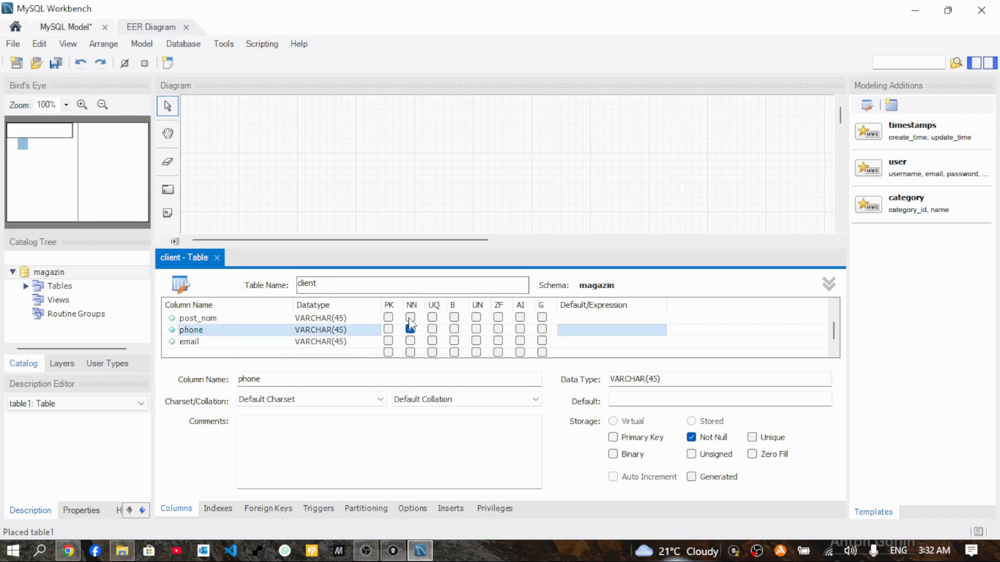
click(410, 317)
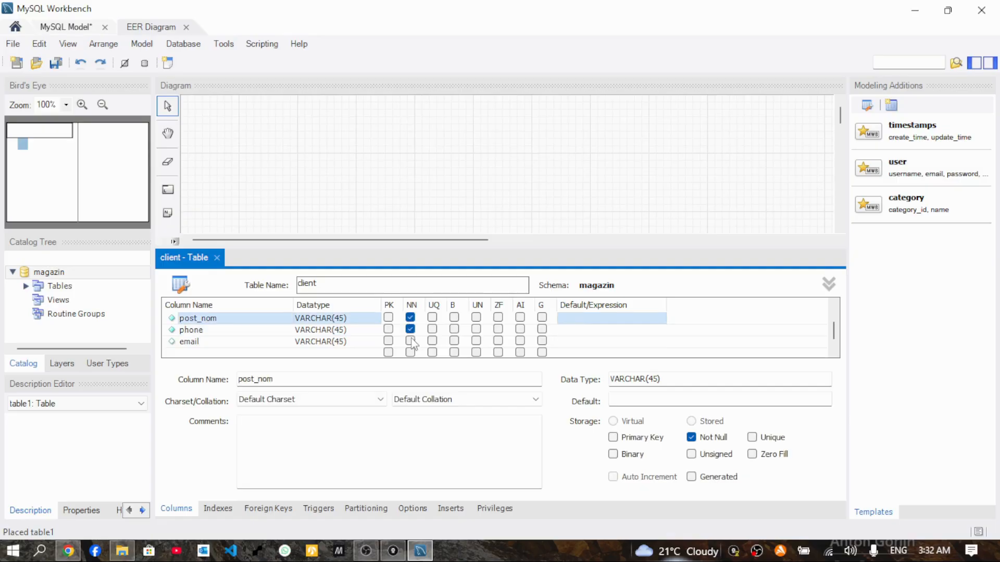
click(410, 341)
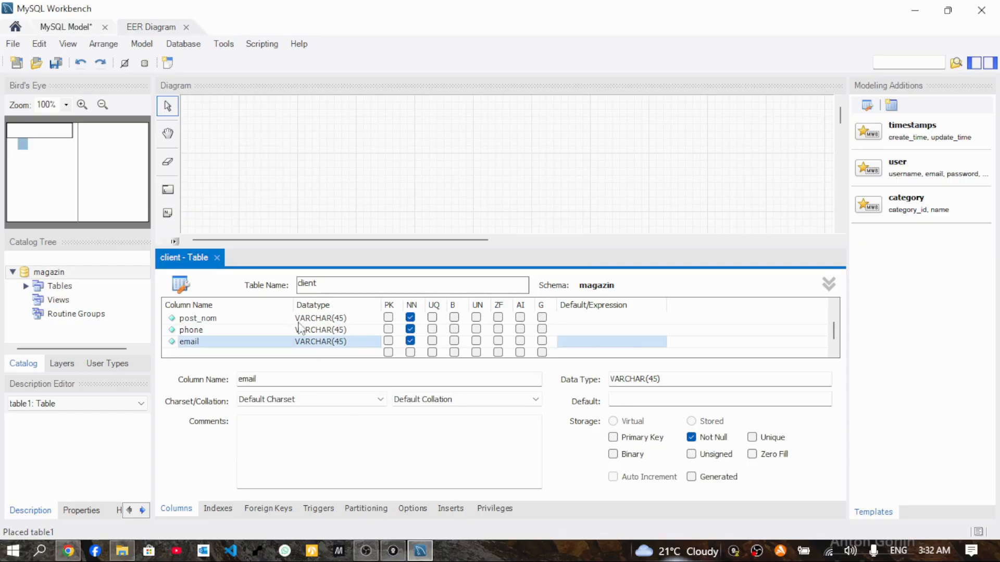
scroll(301, 326, up, 1)
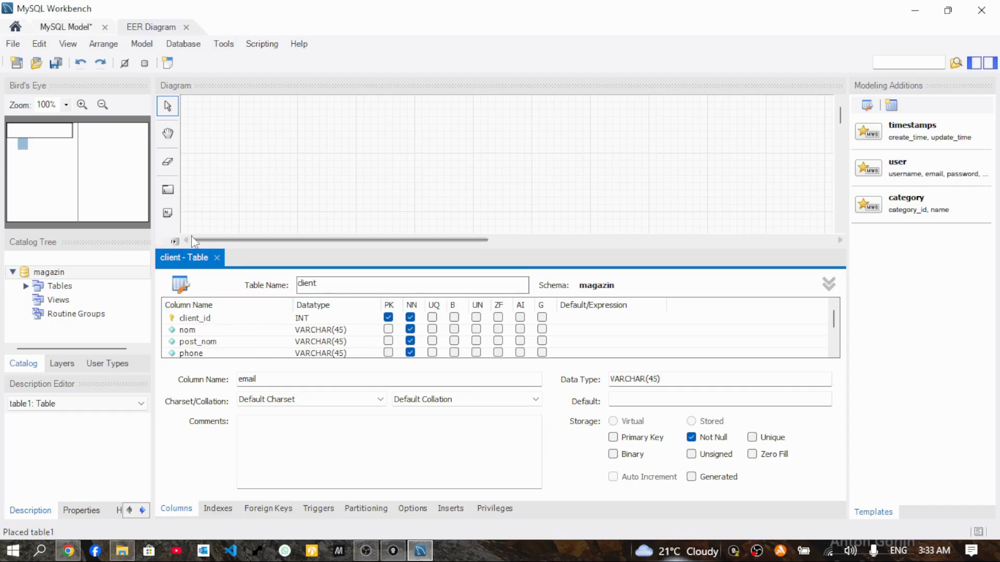
click(216, 257)
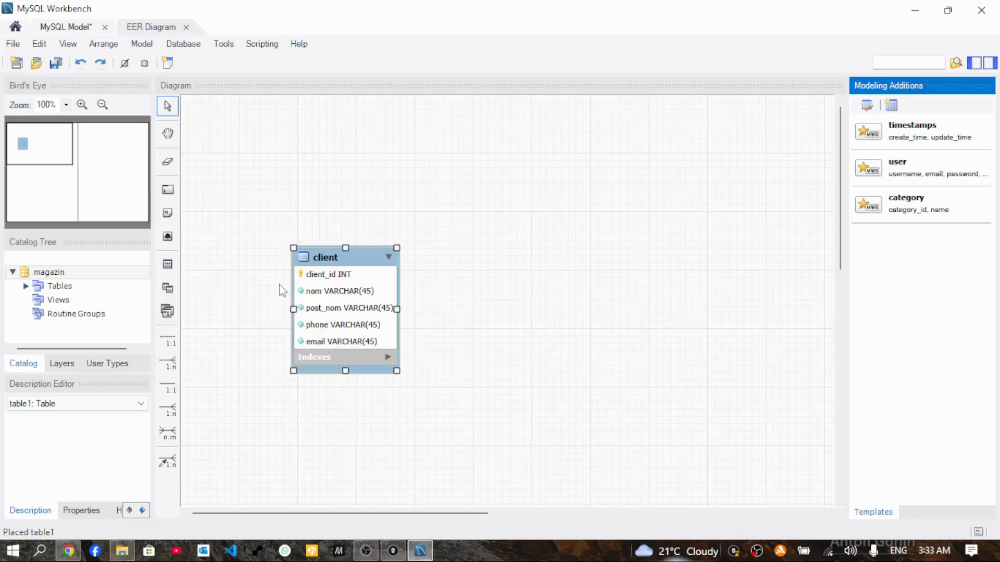
Place a new table beside client in the diagram, open it for editing and name it produit.
click(173, 263)
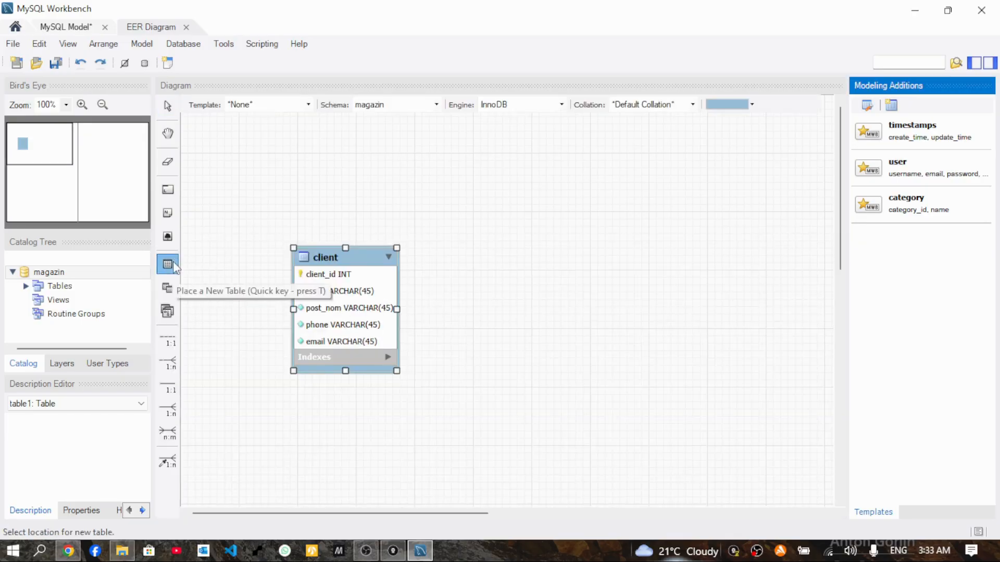
click(507, 318)
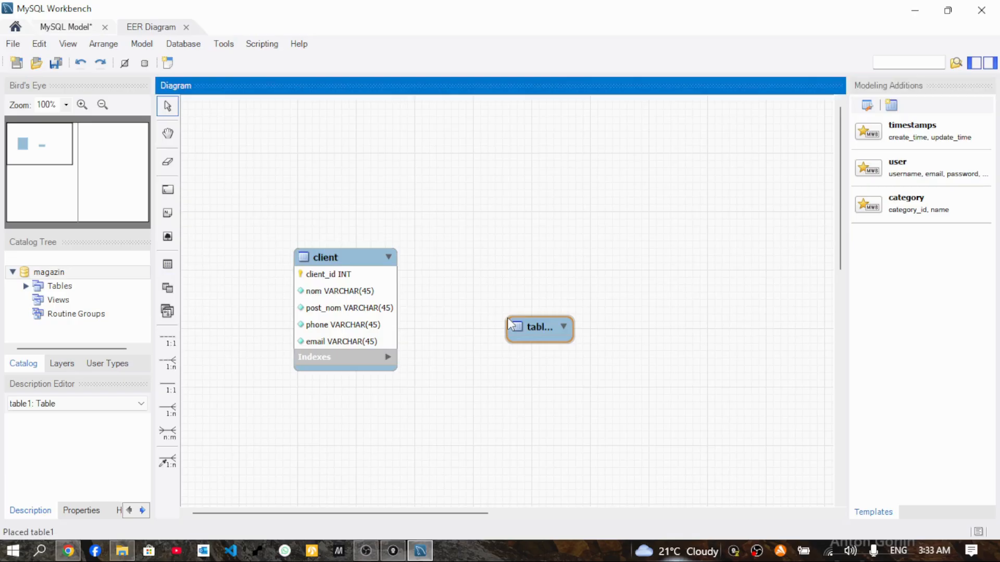
double_click(534, 325)
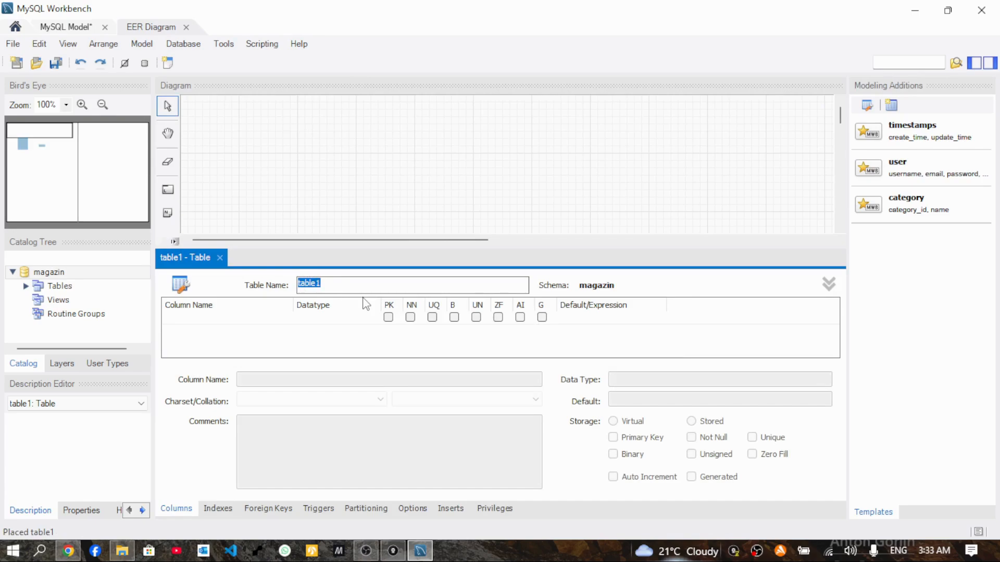
key(BackSpace)
text(Produit)
Add a produit_id column to the produit table as an INT, not-null primary key.
click(180, 320)
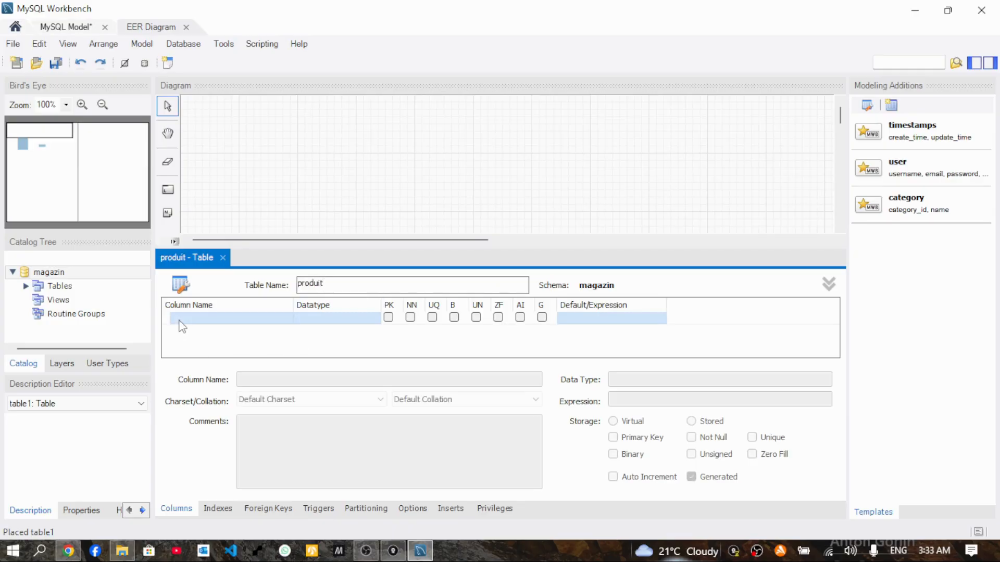
double_click(183, 320)
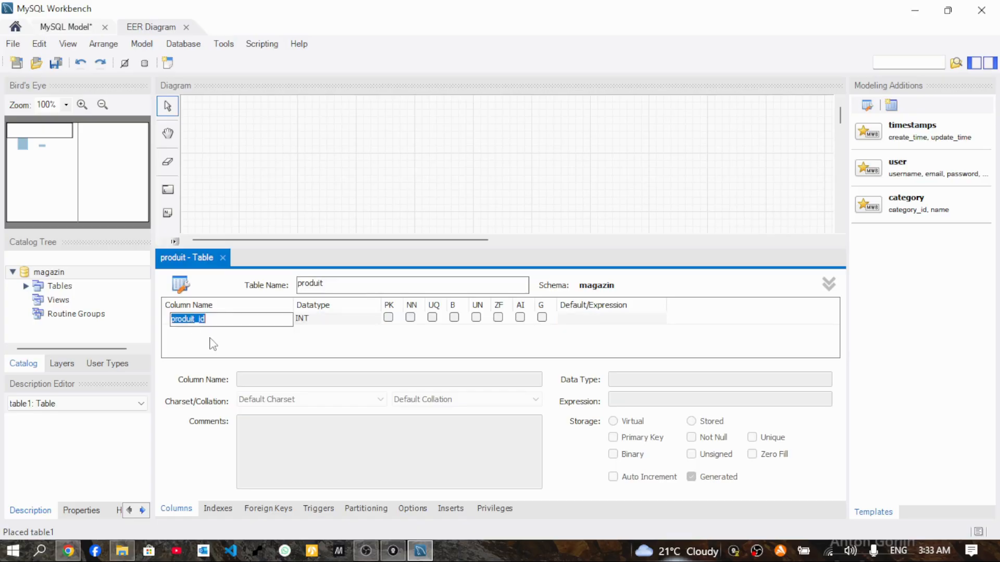
click(209, 338)
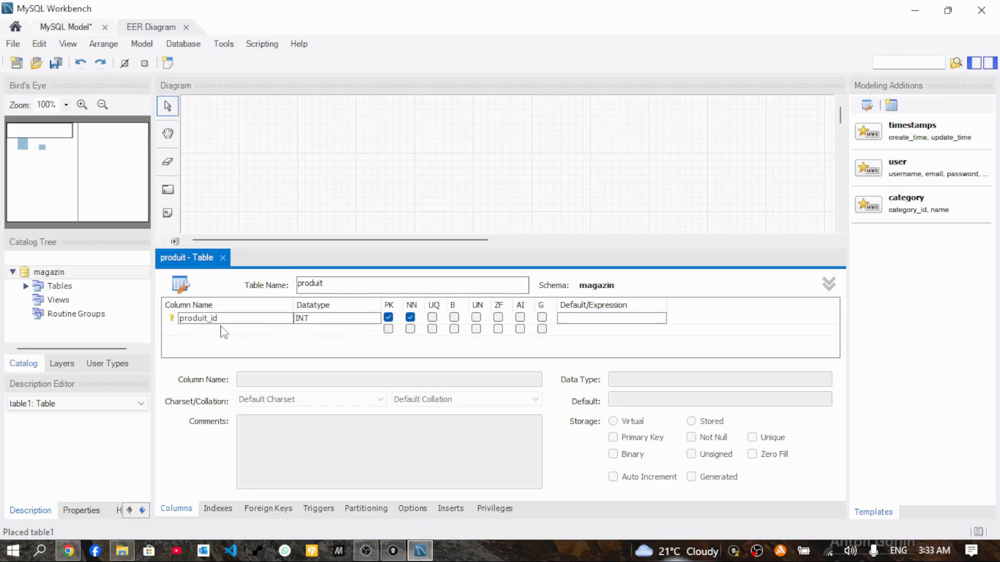
Add a second column named pro_nom with type VARCHAR(45) to the produit table.
click(191, 333)
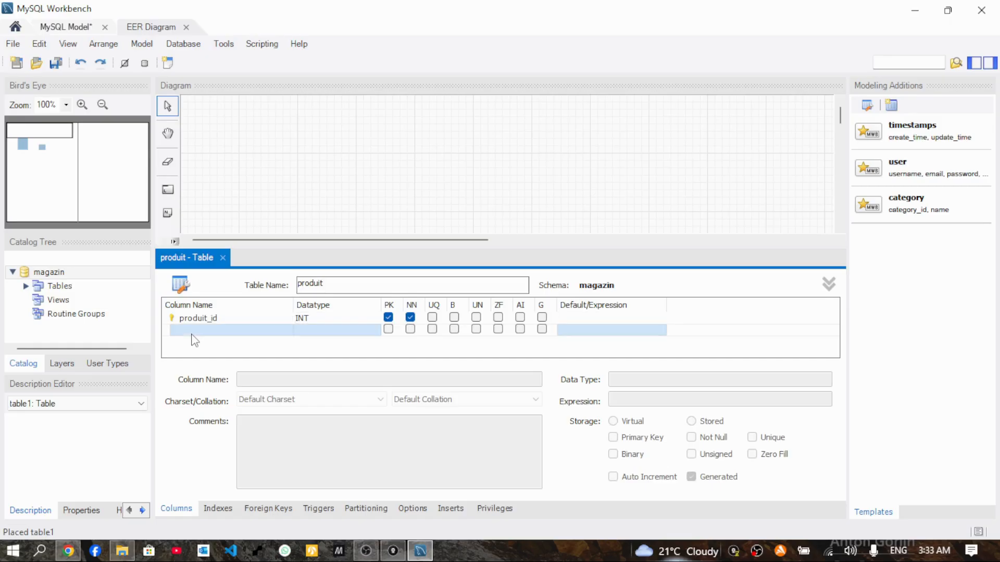
click(191, 334)
key(BackSpace)
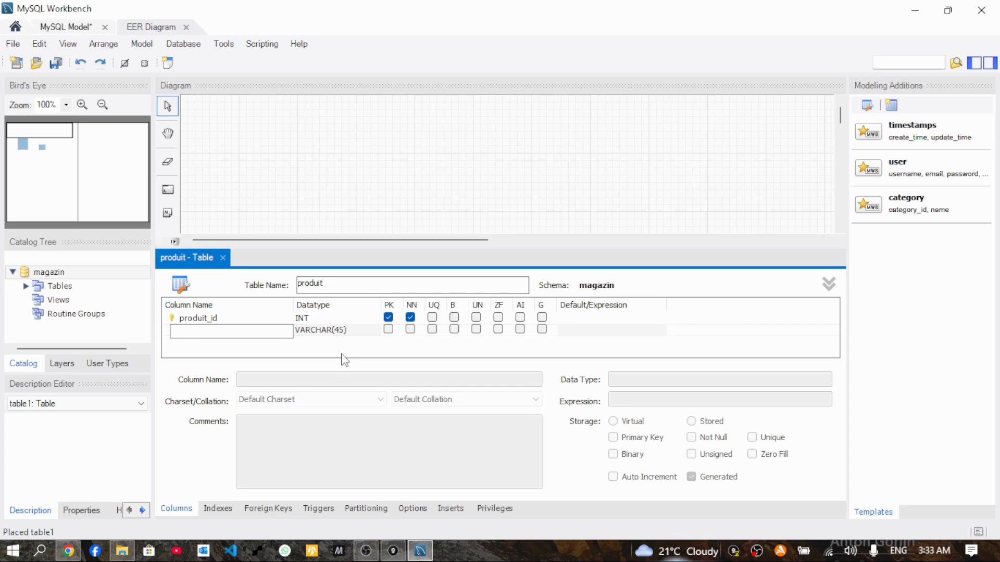
text(pro)
text(_nom)
Add a third column named pro_prix with type VARCHAR(45) to the produit table.
click(190, 344)
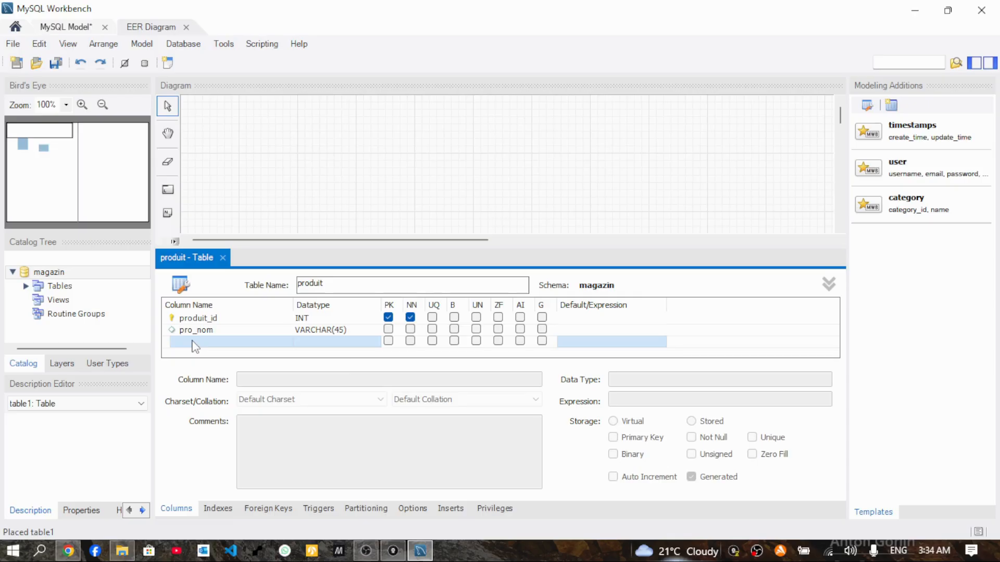
click(192, 343)
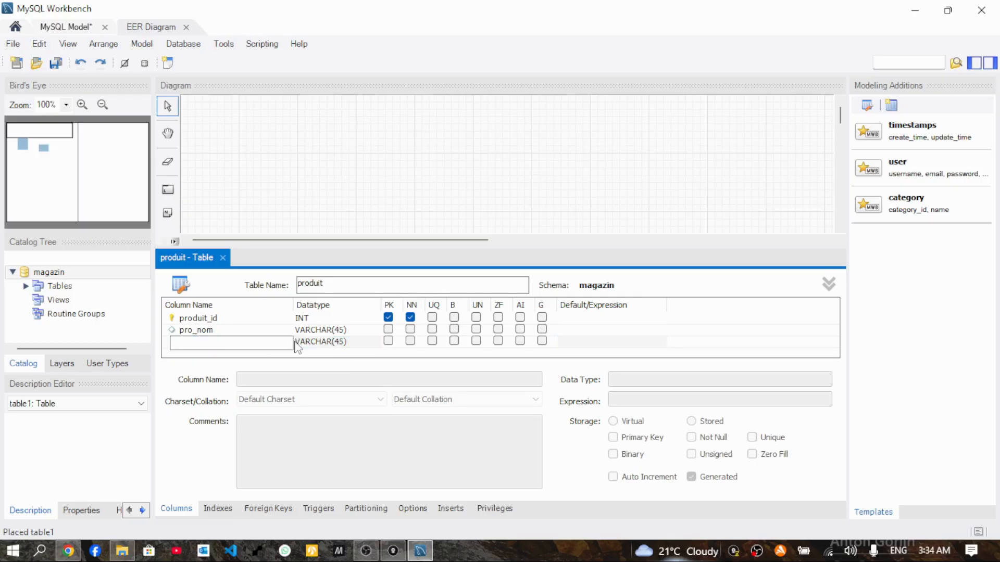
text(pro_prix)
Enable Not Null for the pro_nom and pro_prix columns of the produit table.
click(411, 329)
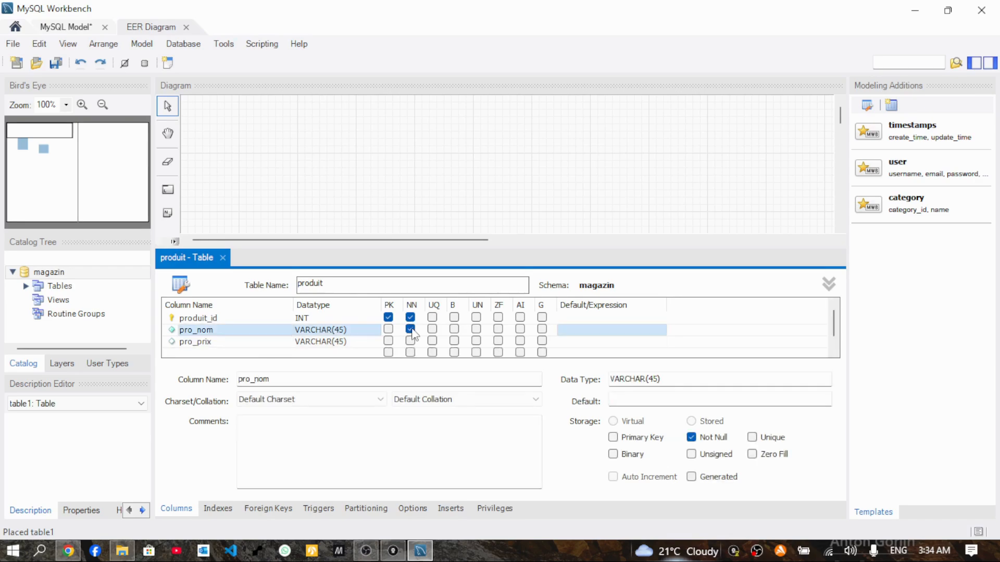
click(410, 341)
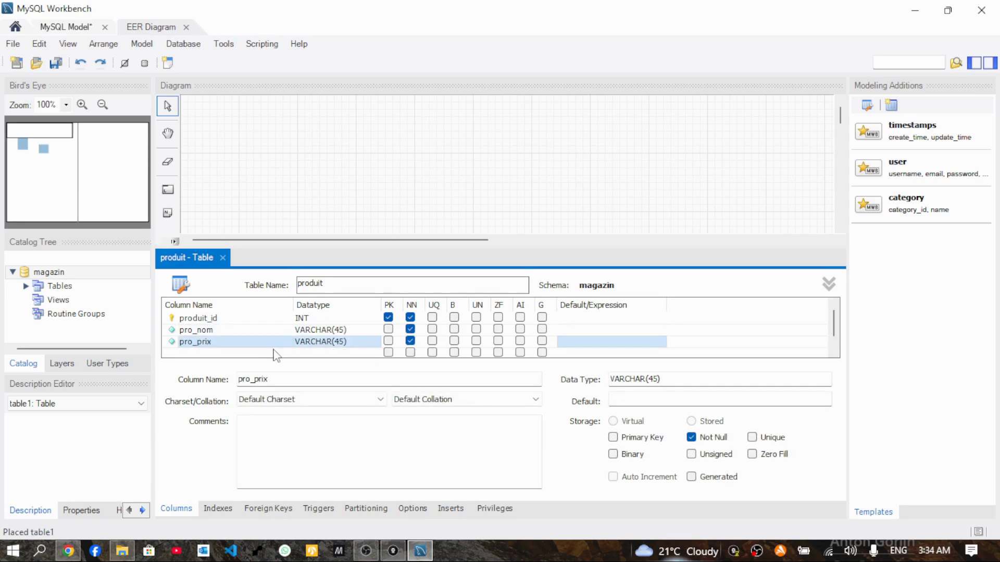
scroll(269, 329, down, 1)
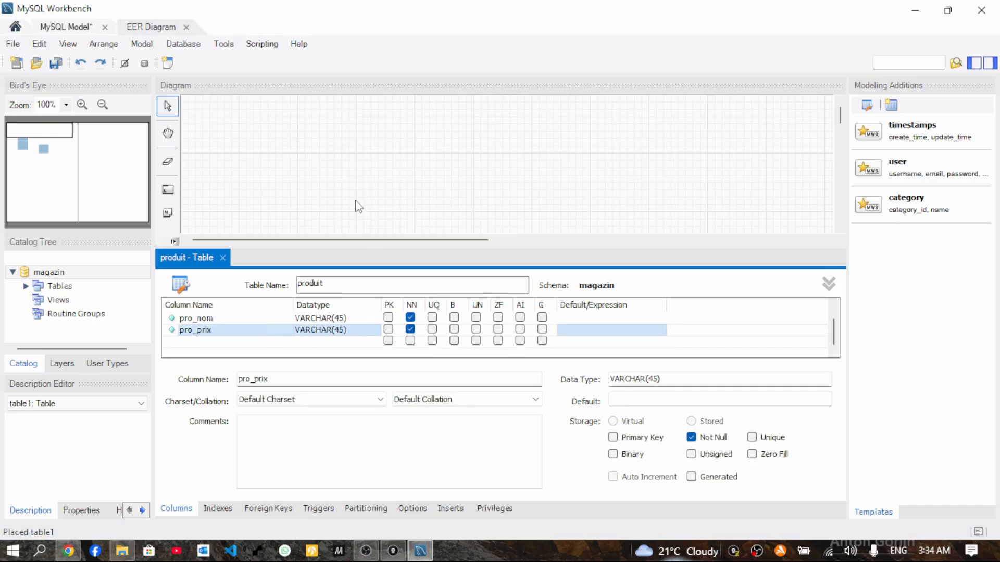
Close the produit table editor and move the produit table farther away from client, roughly level with it.
click(222, 258)
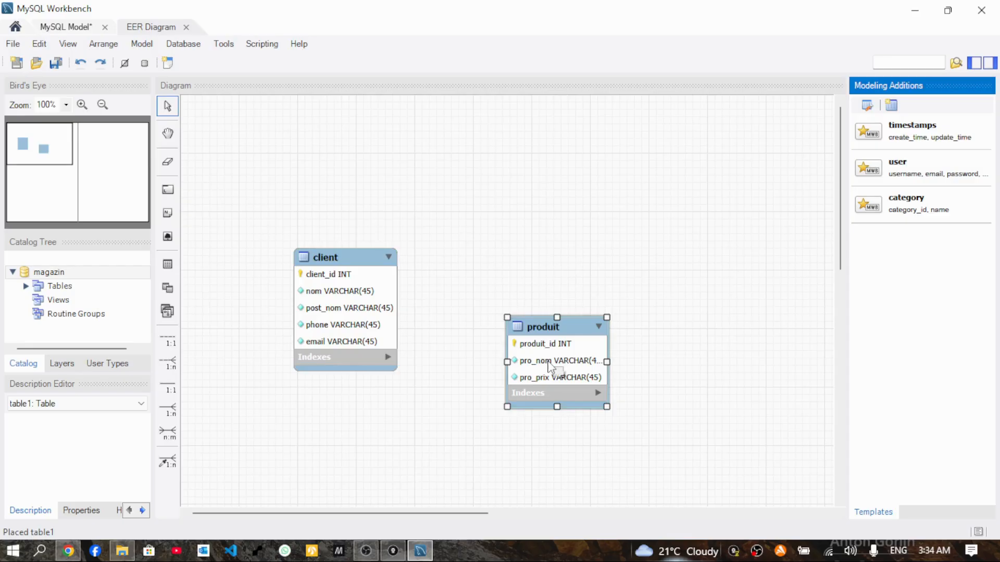
drag(555, 367, 662, 315)
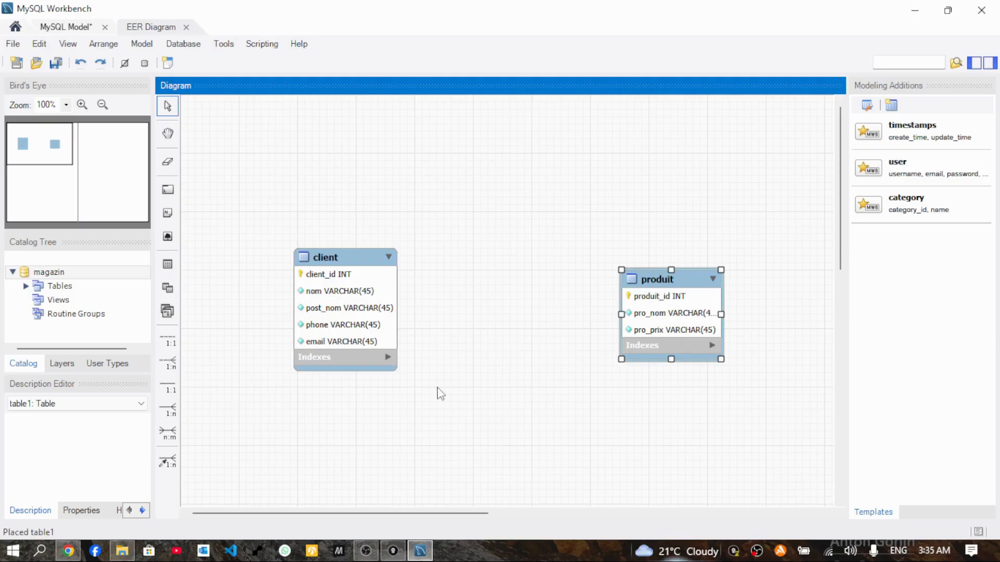
Try a non-identifying one-to-many relationship with produit receiving the foreign key from client, and undo it.
click(169, 366)
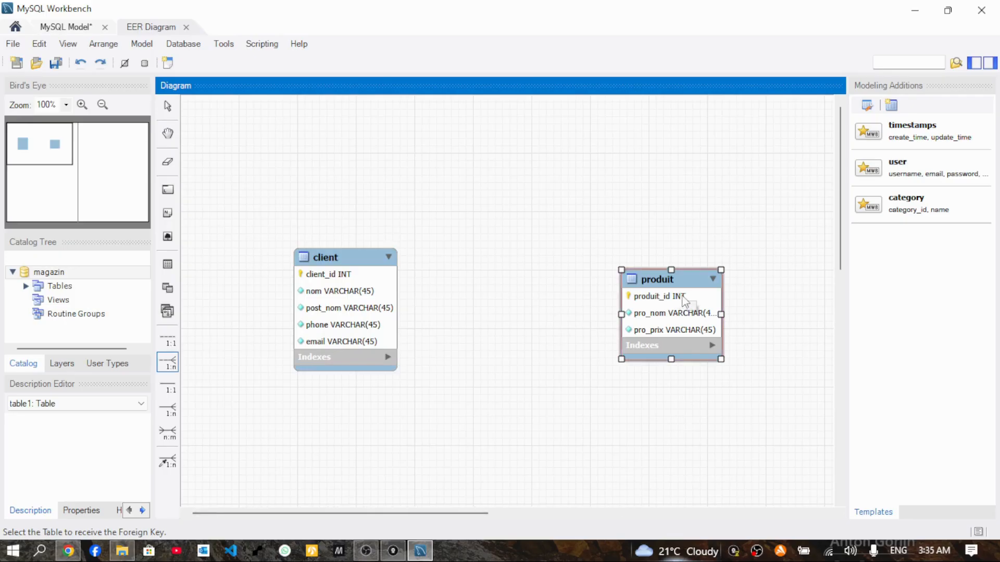
click(670, 318)
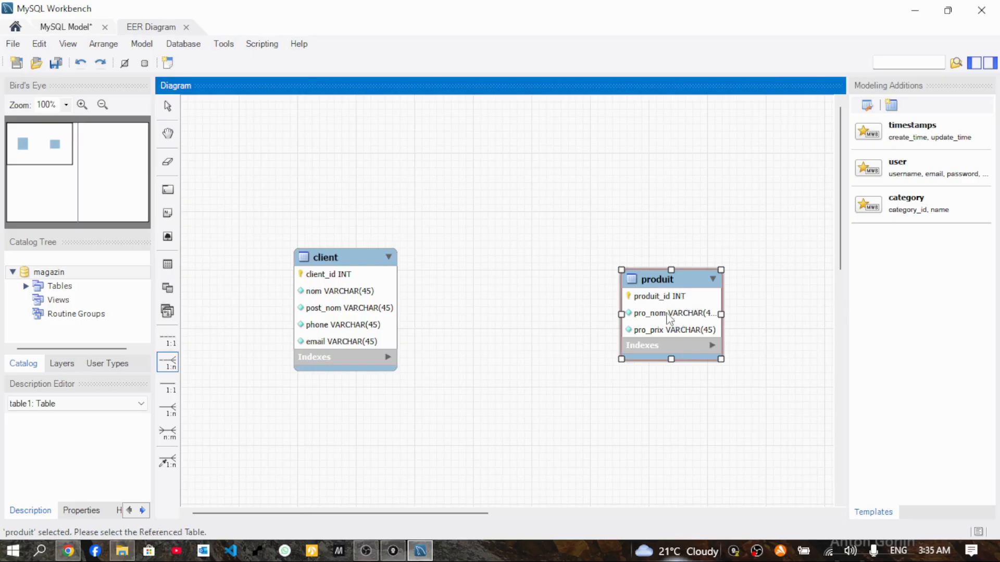
click(343, 277)
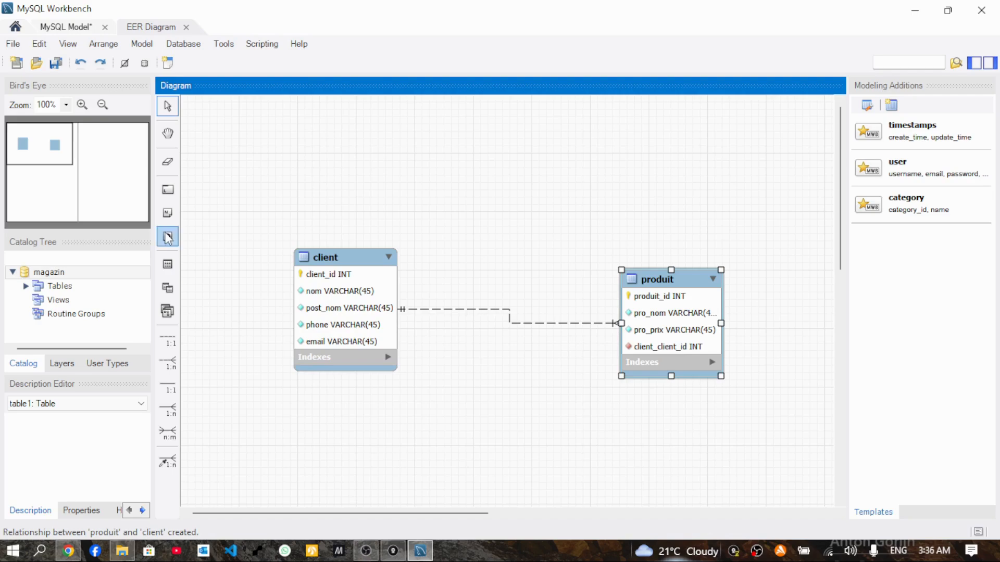
click(38, 42)
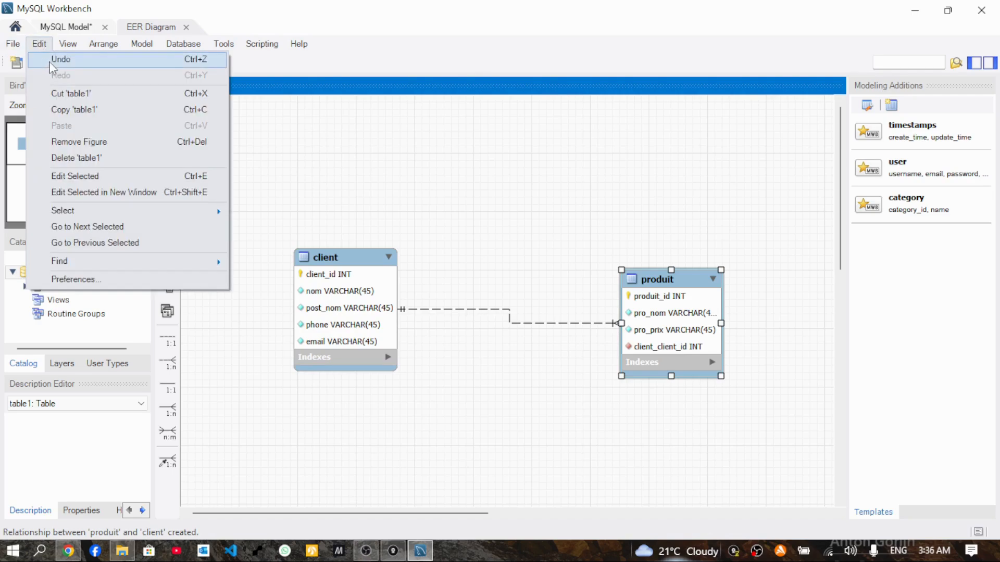
click(50, 61)
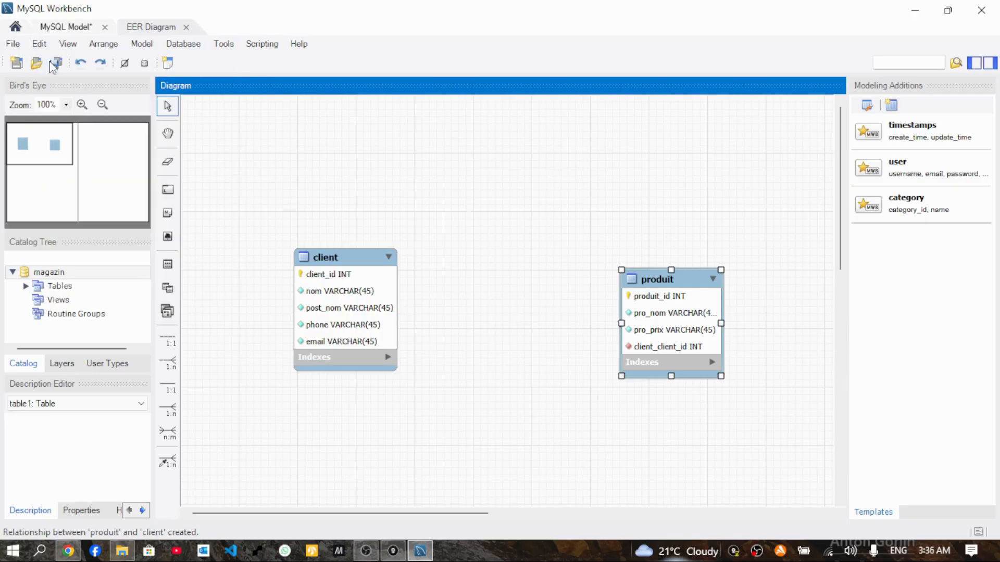
Create a non-identifying 1:n relationship with produit as the foreign-key table and client as the referenced table.
click(170, 366)
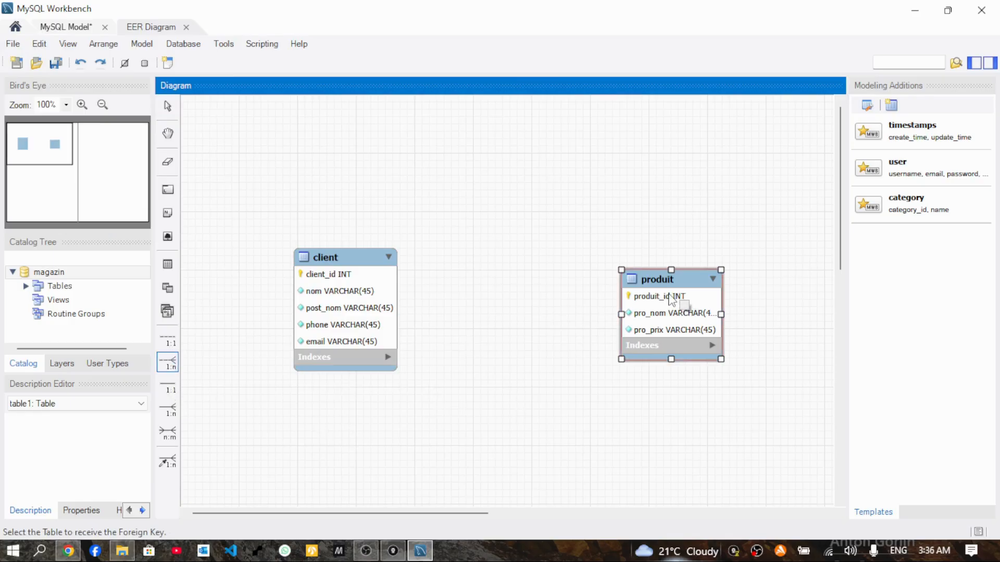
click(683, 328)
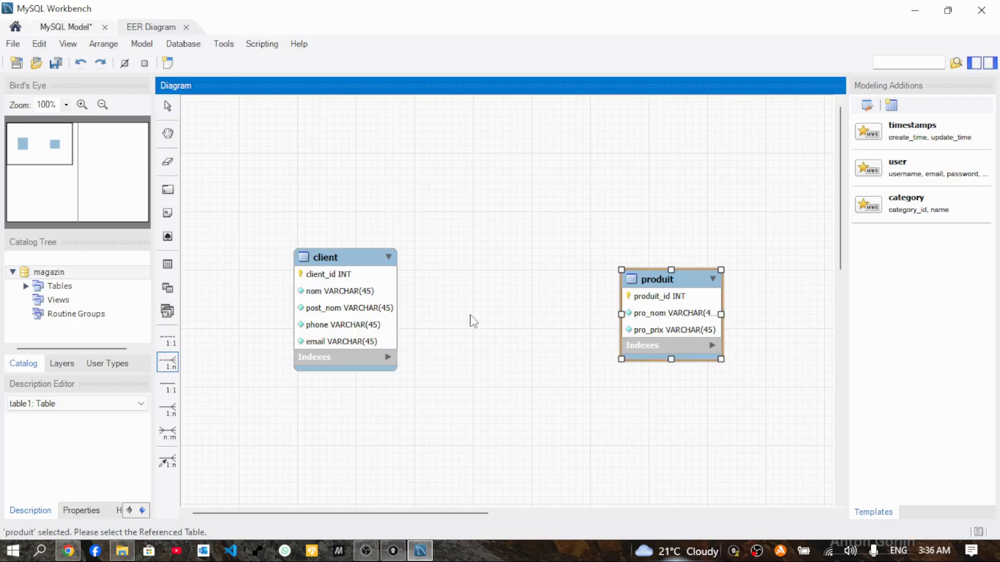
click(357, 294)
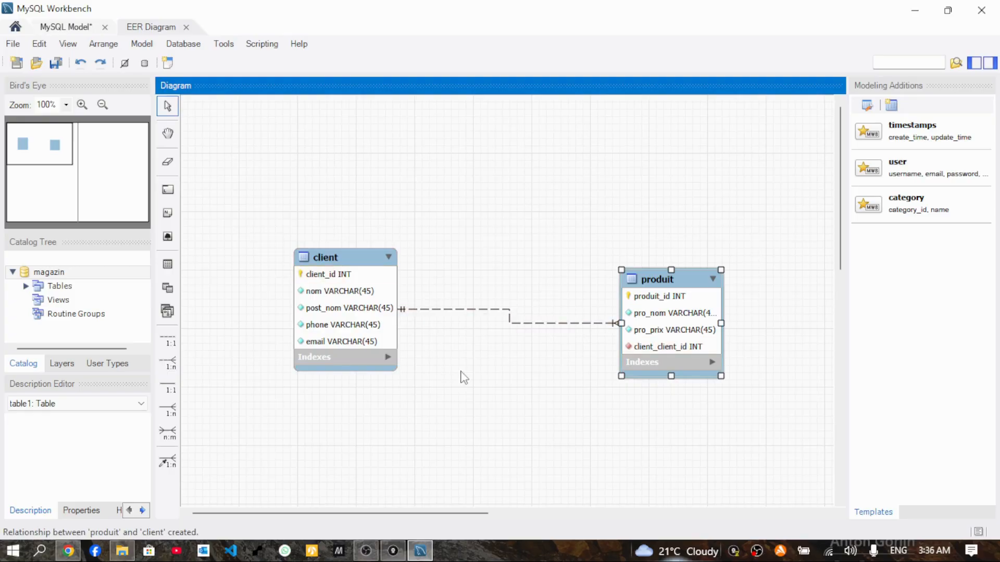
scroll(462, 375, down, 3)
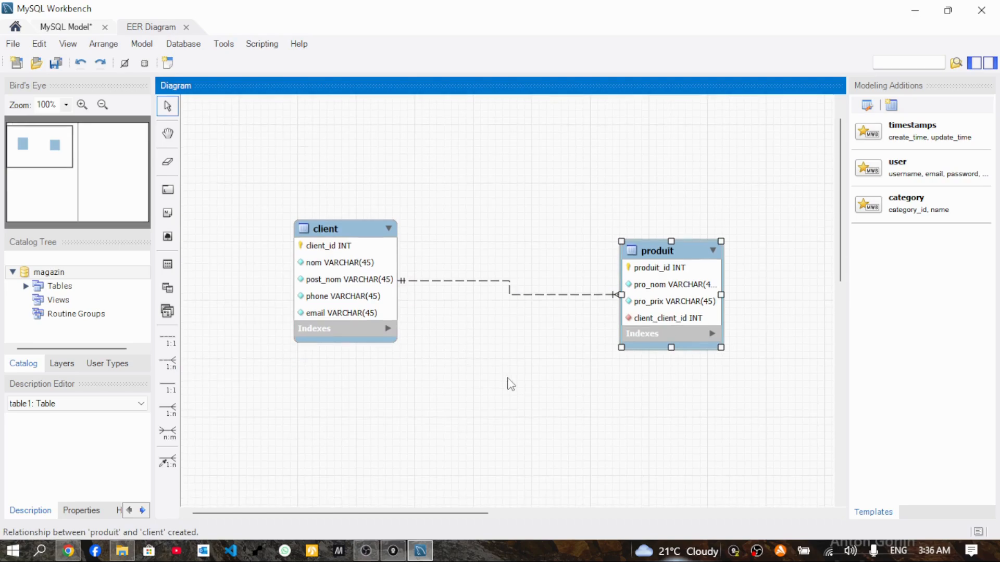
Place a new table below and between client and produit, and name it commande.
scroll(511, 384, down, 2)
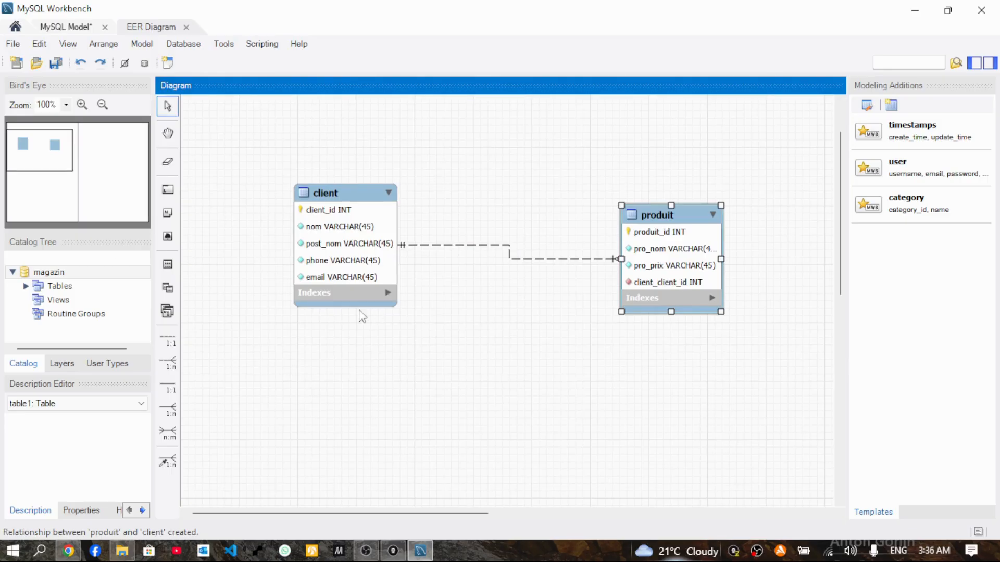
click(168, 264)
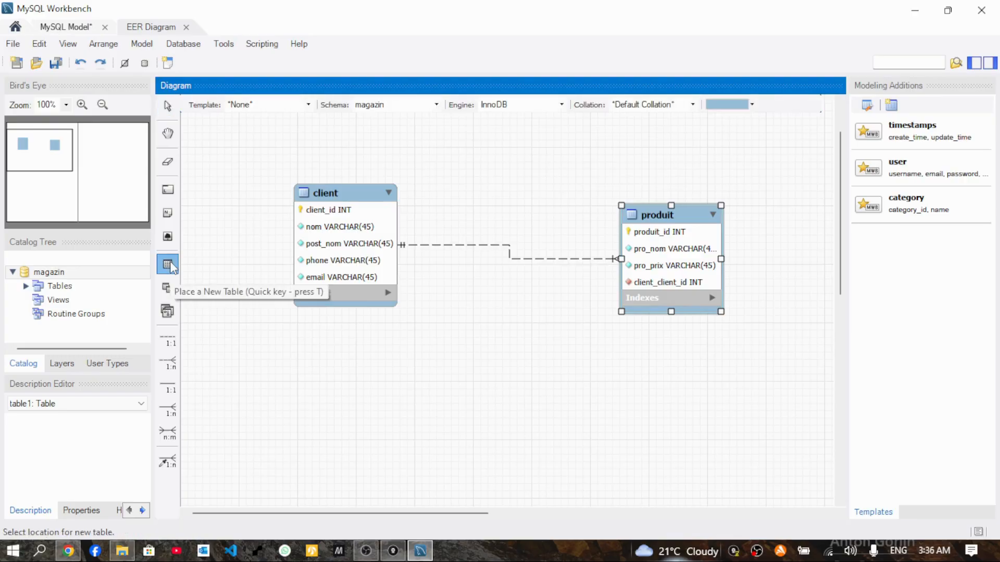
click(428, 389)
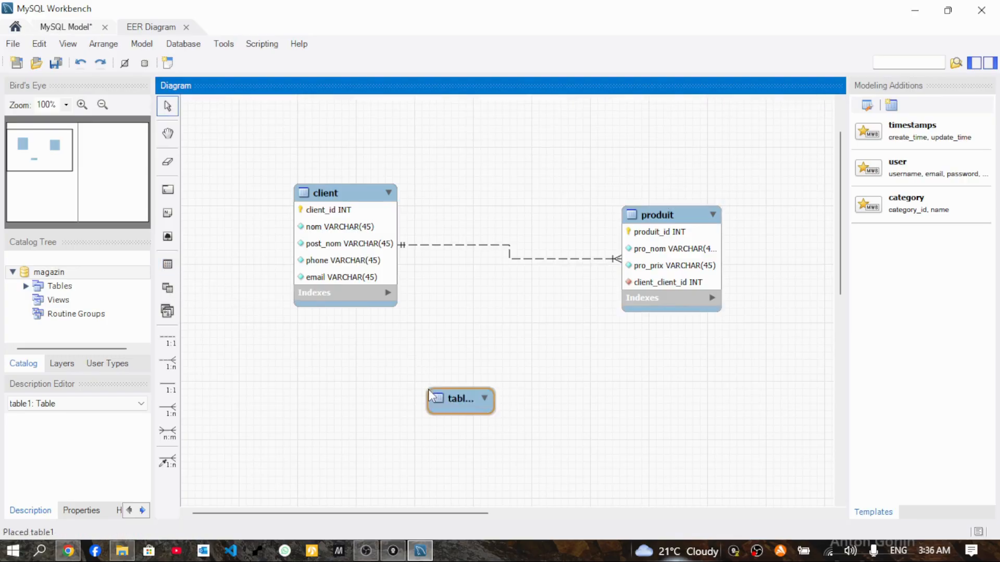
double_click(475, 404)
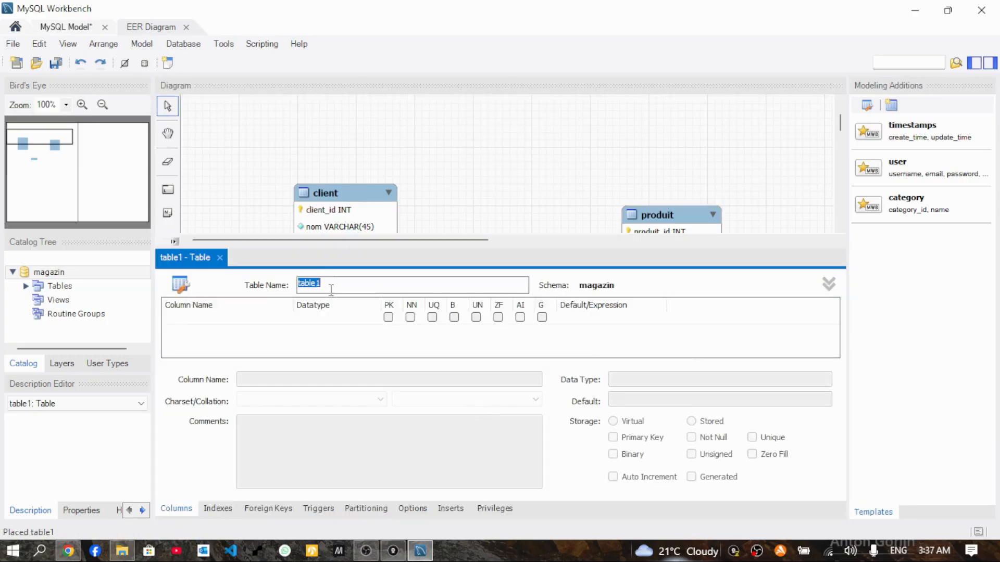
key(BackSpace)
text(commande)
click(231, 328)
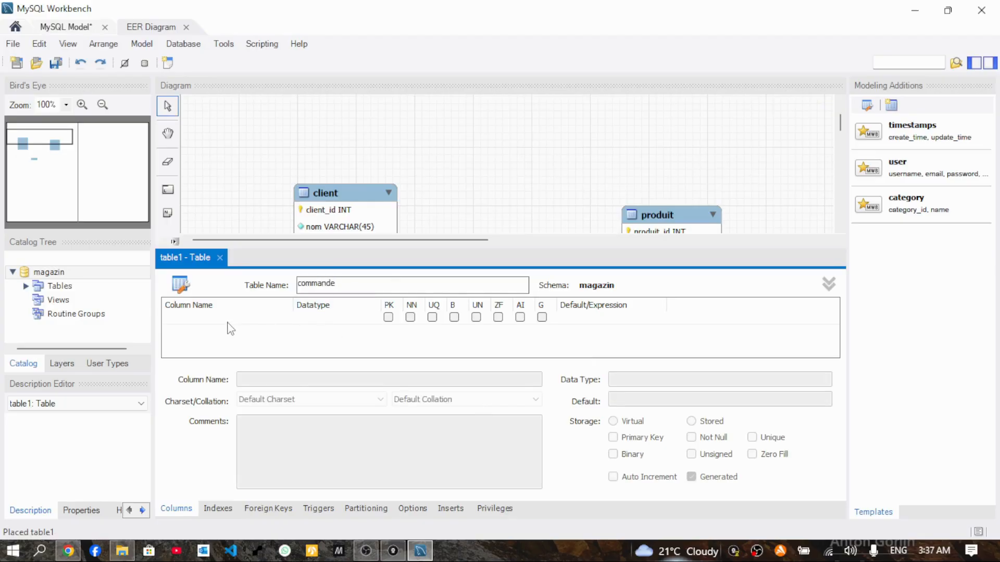
Add the default commande_id column and a second column named date to the commande table.
double_click(206, 321)
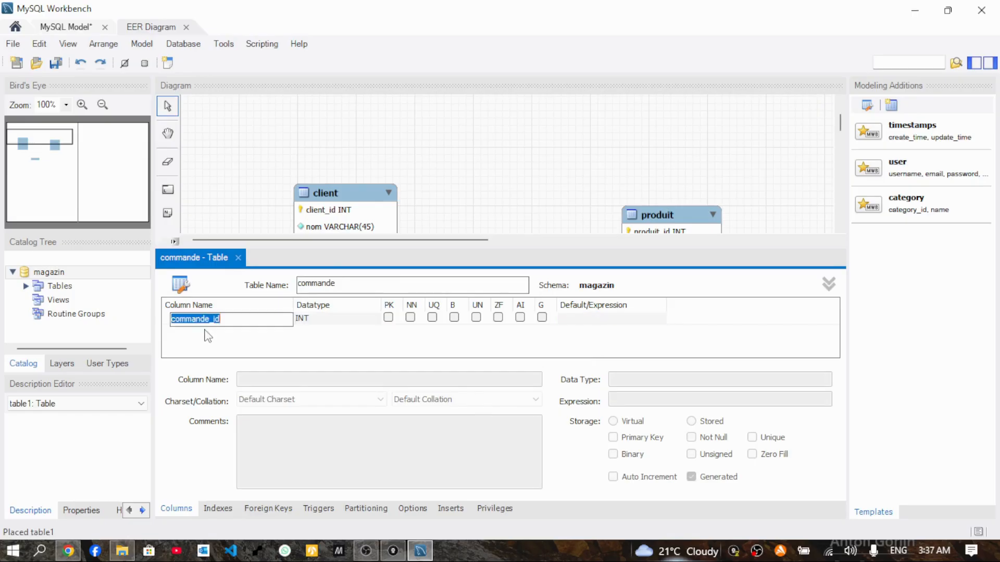
click(205, 331)
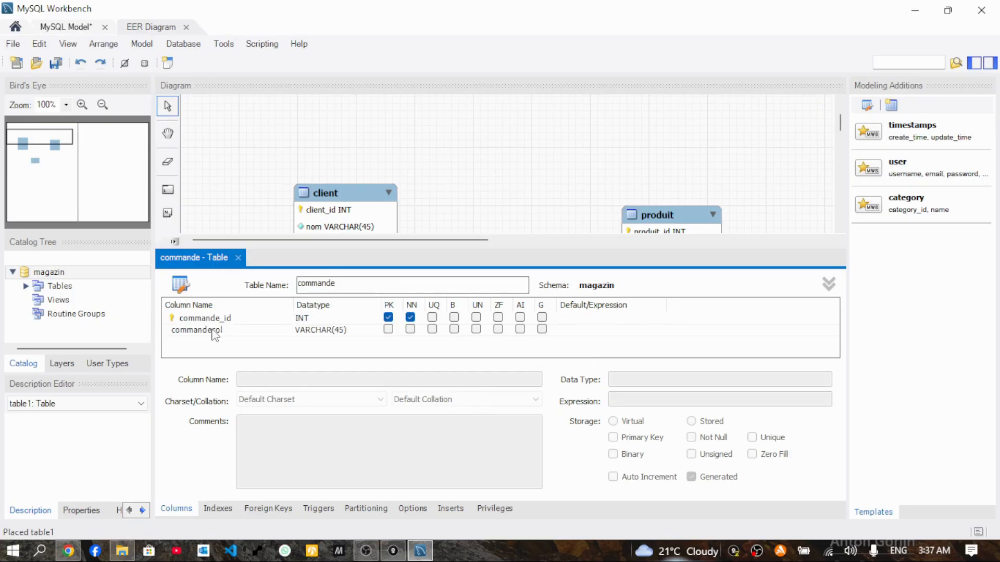
click(209, 330)
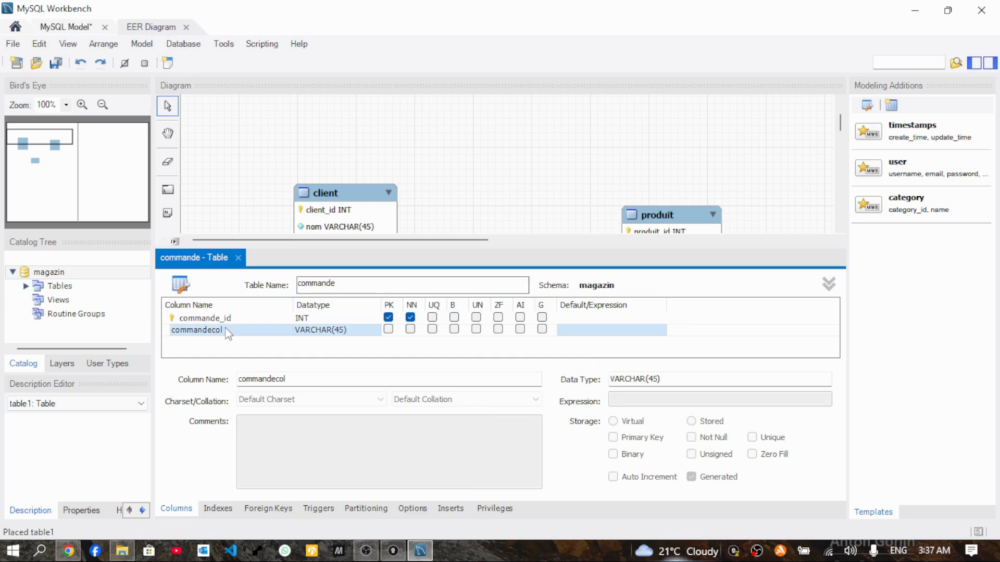
click(226, 331)
key(BackSpace)
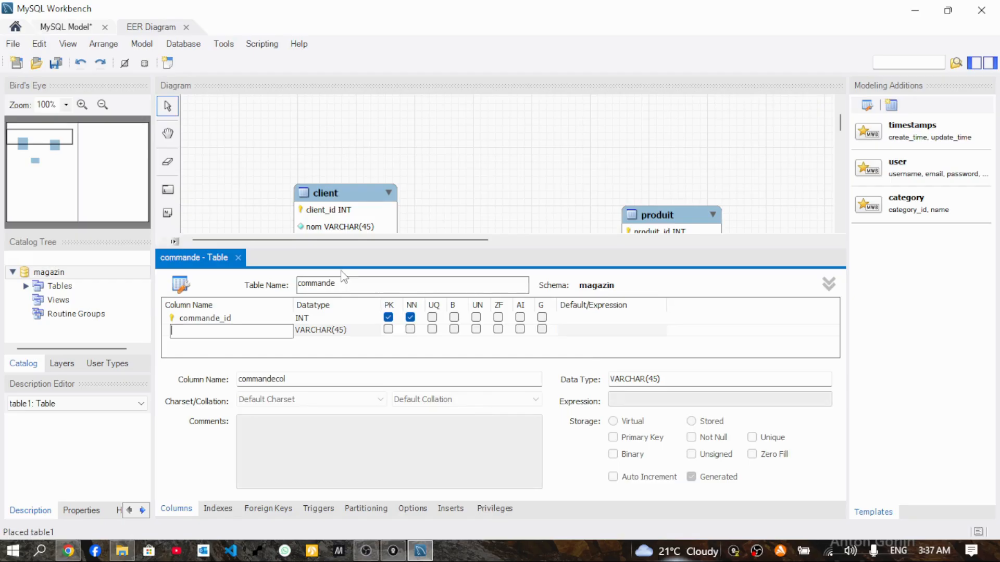
text(date)
Set the date column's datatype to INT(50).
click(328, 334)
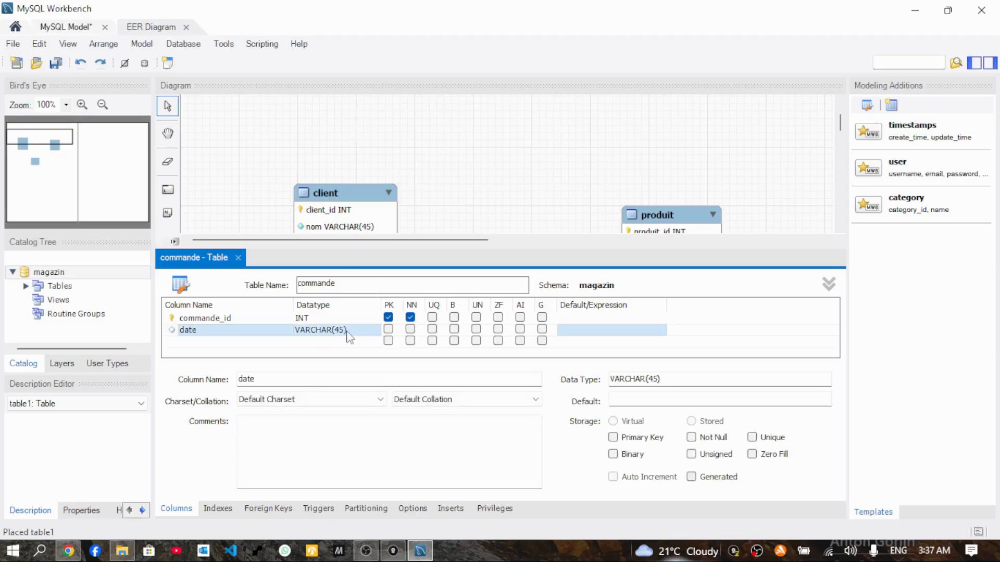
click(375, 333)
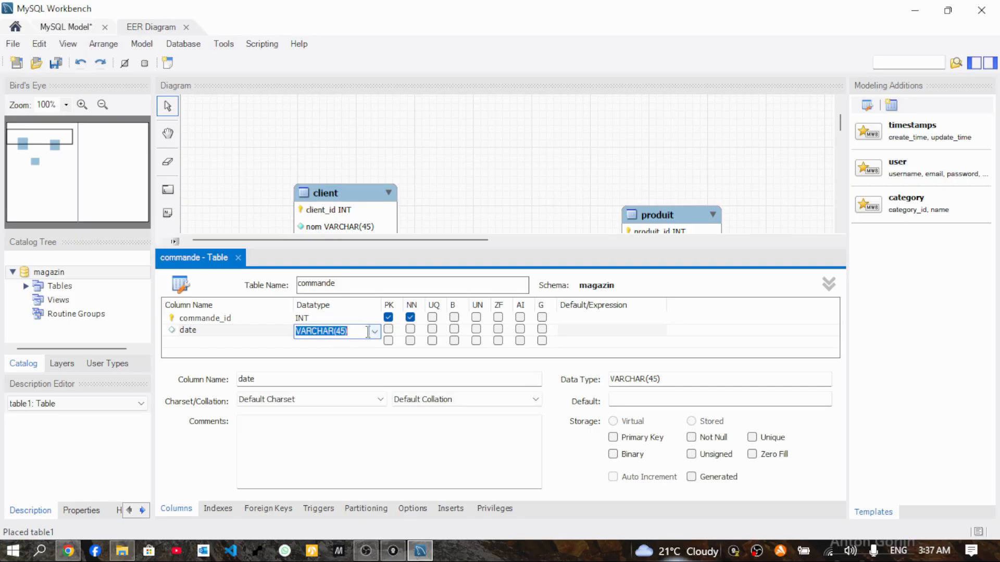
click(375, 333)
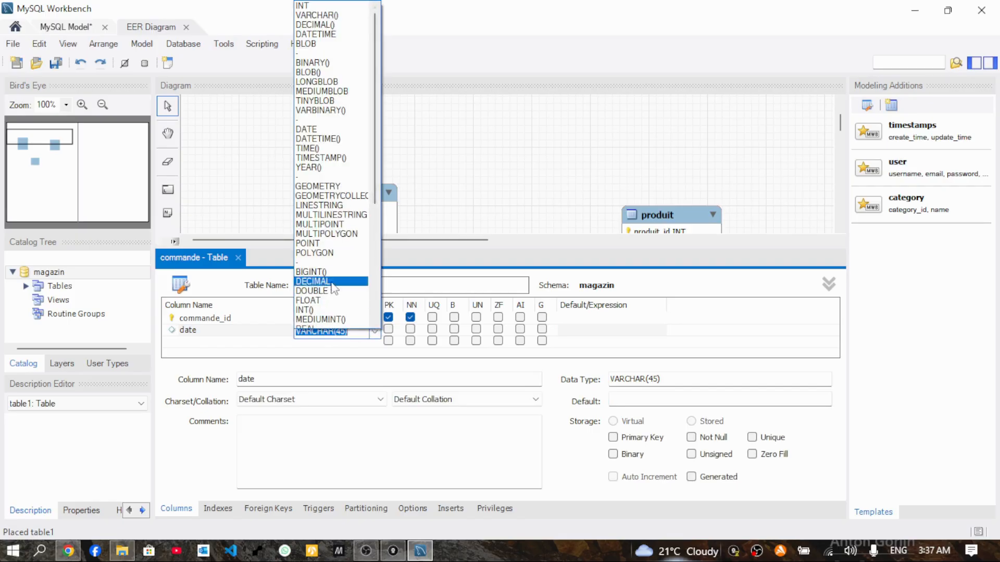
click(310, 311)
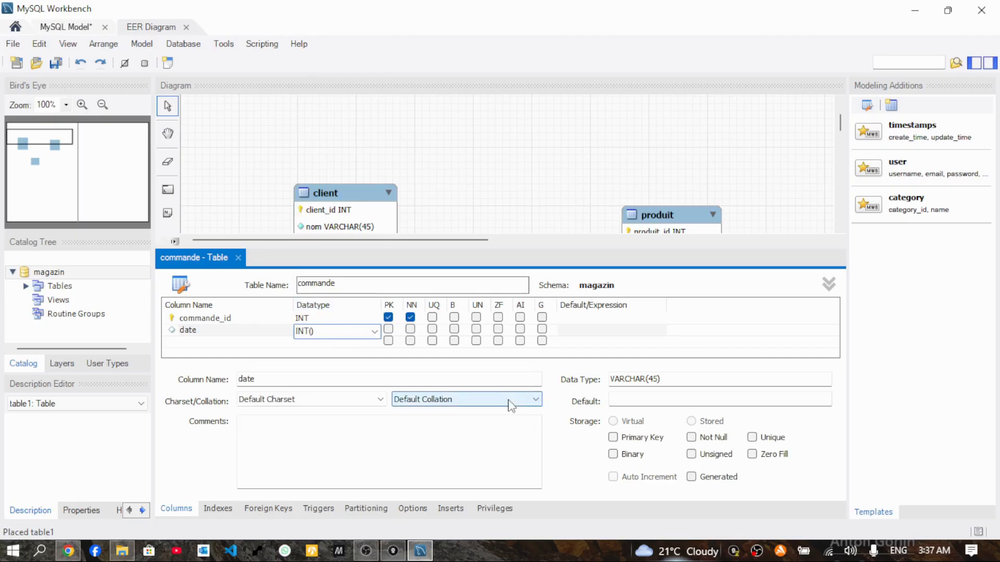
text(50)
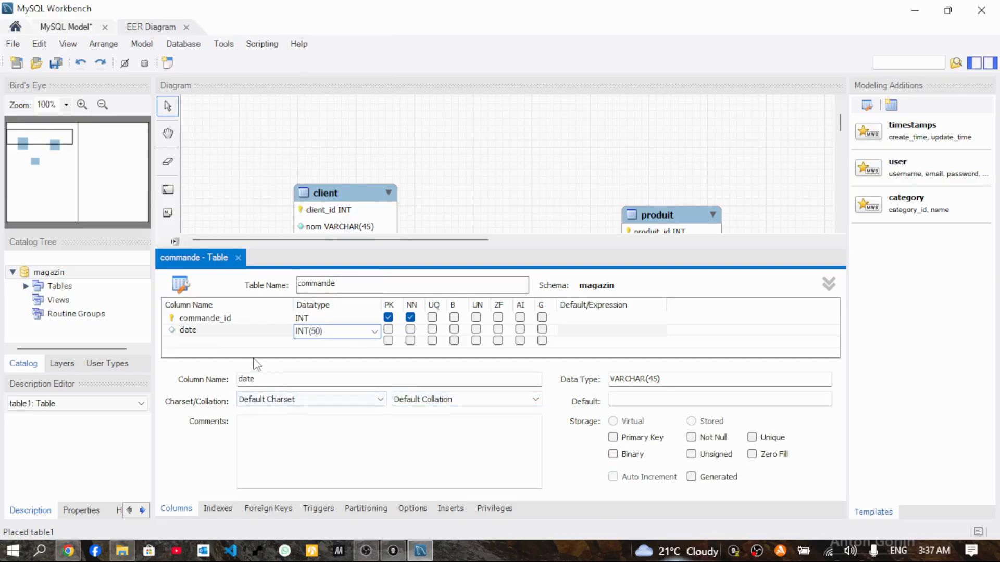
Add a third column named total to the commande table.
click(219, 353)
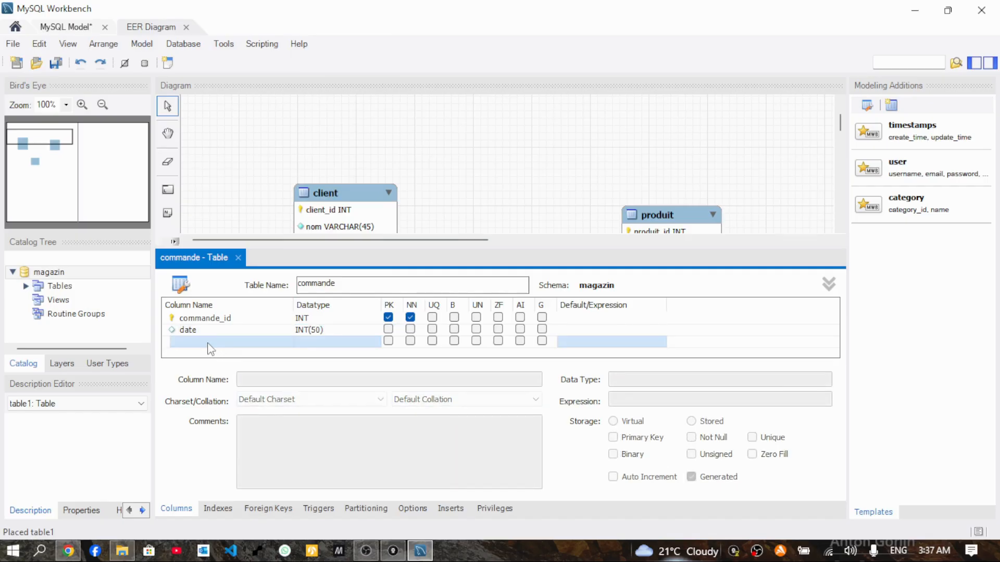
click(208, 343)
key(BackSpace)
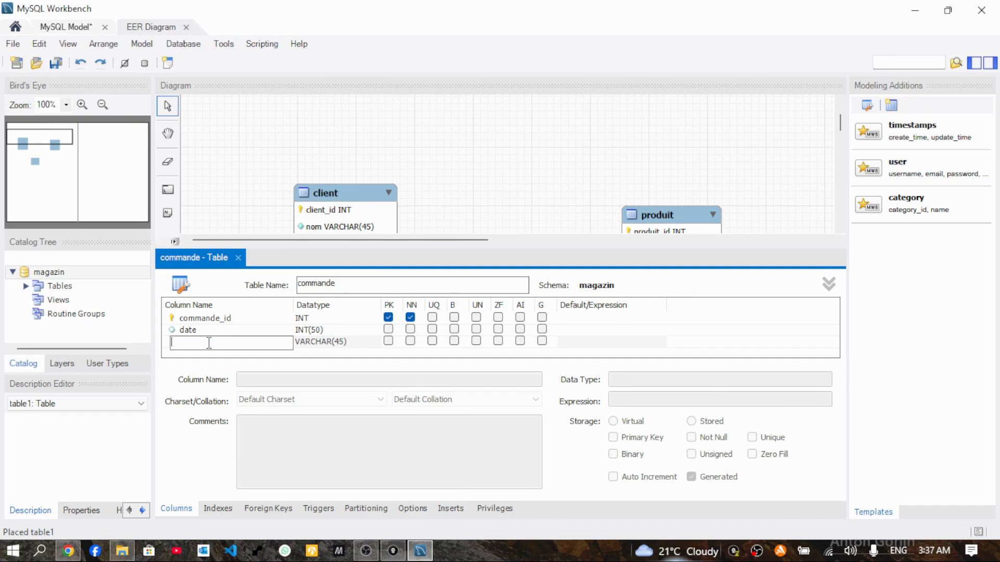
text(total)
key(Return)
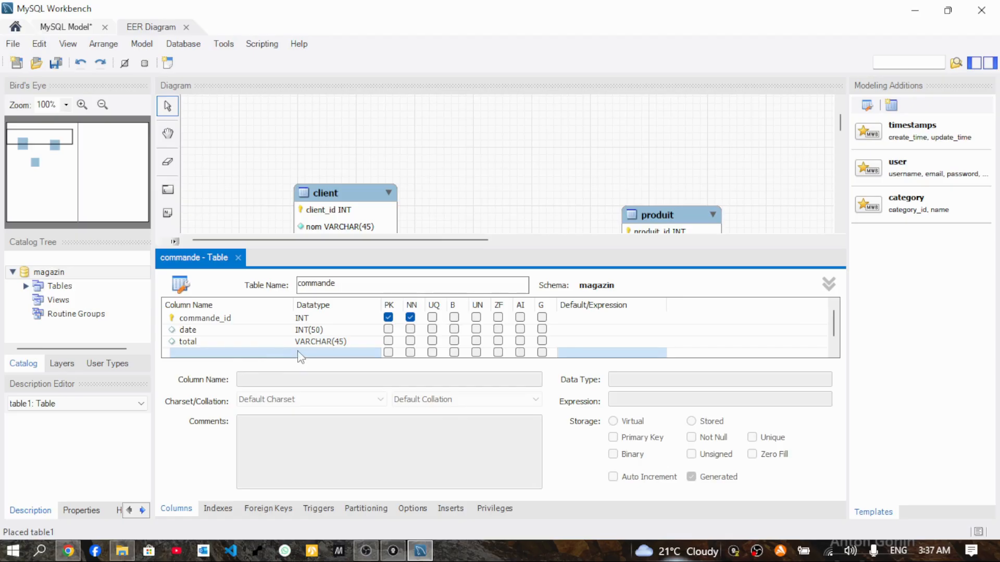
Set the total column's datatype to VARCHAR(70).
double_click(338, 341)
click(339, 339)
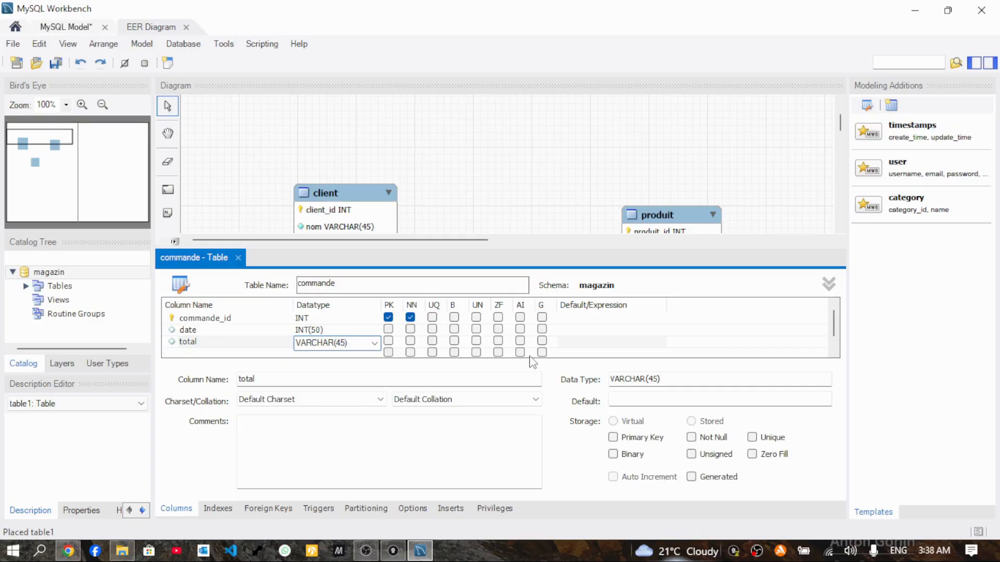
key(BackSpace)
key(BackSpace)
text(70)
Set the date column's datatype to VARCHAR(250).
click(318, 333)
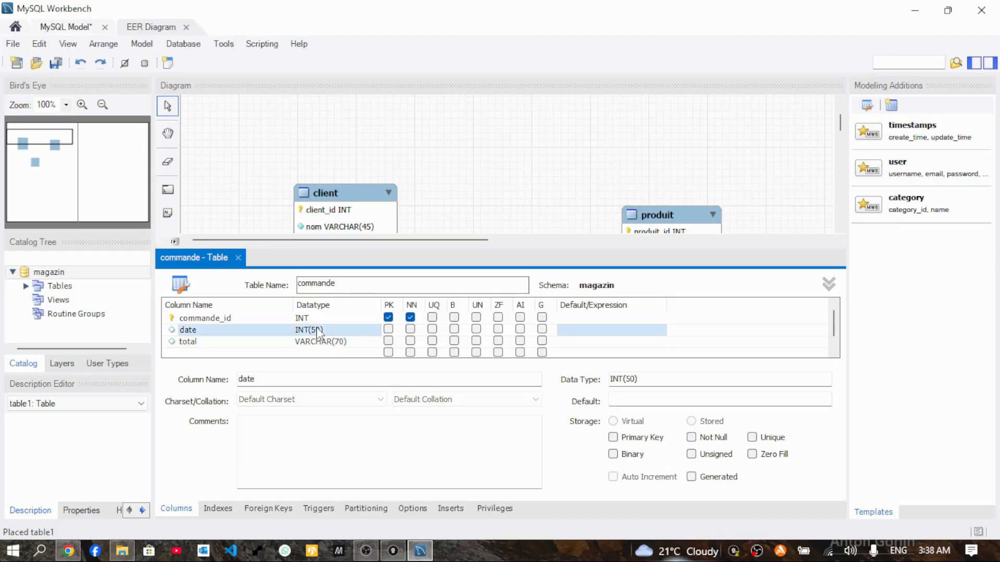
click(367, 334)
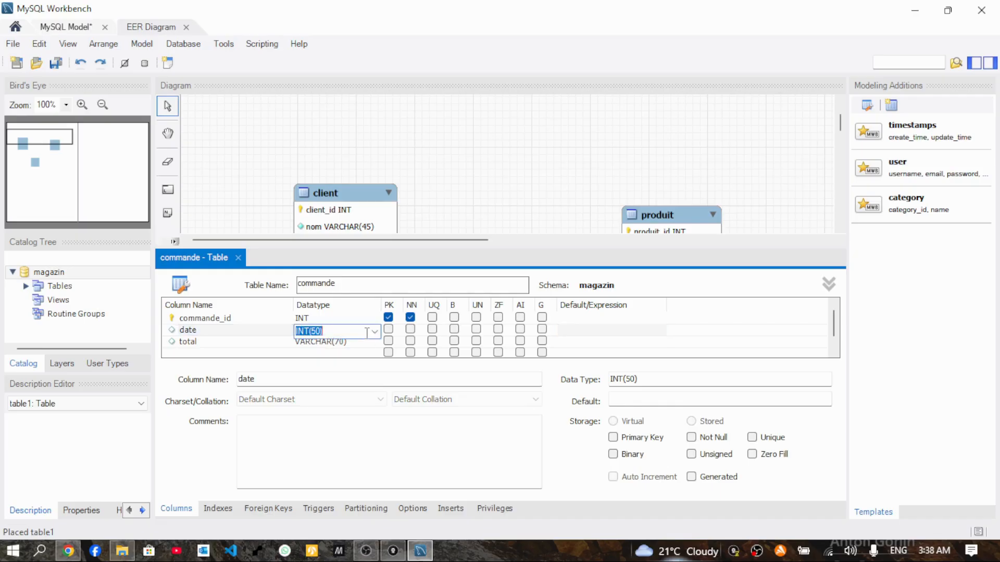
click(374, 333)
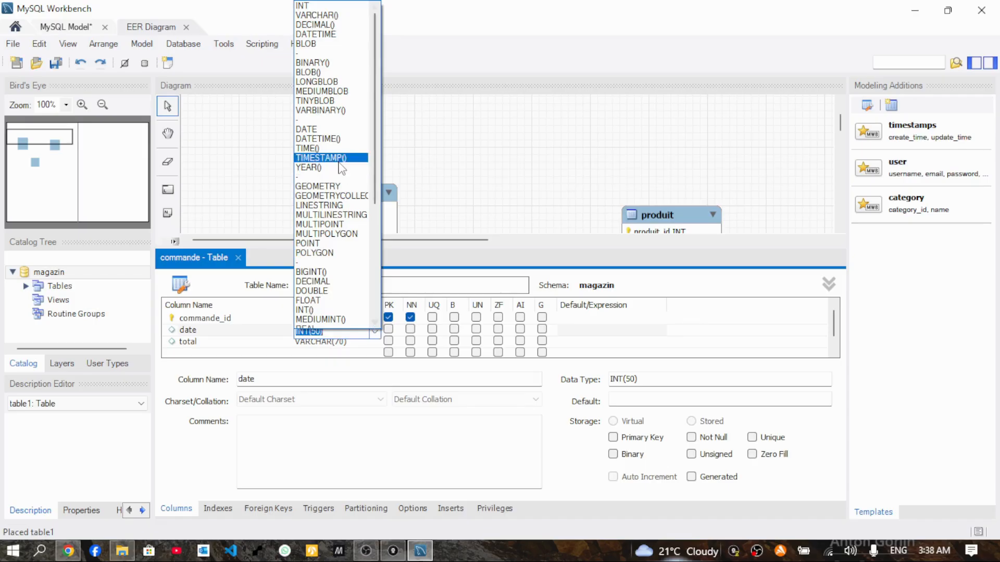
click(315, 16)
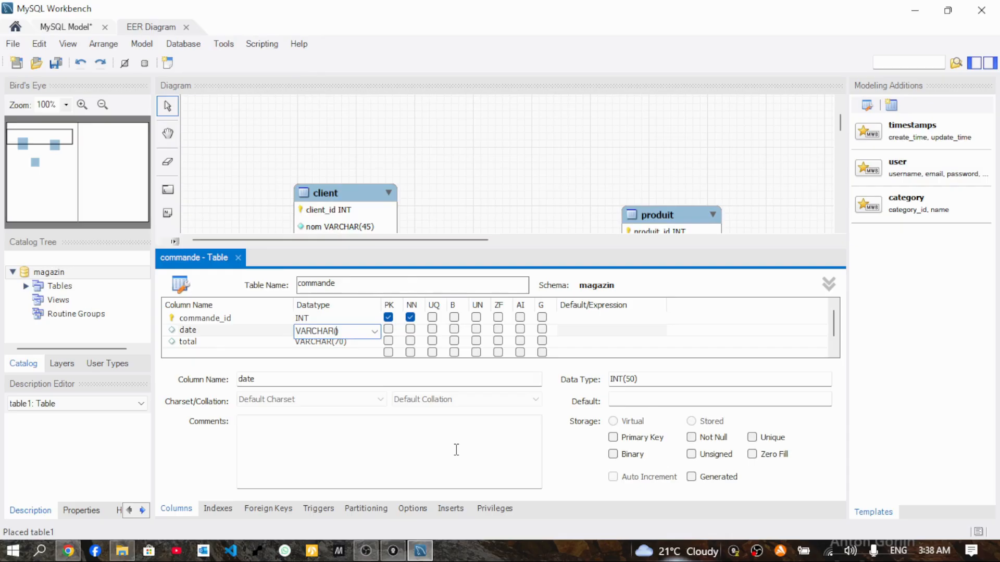
text(250)
Enable Not Null for the date and total columns, and close the commande table editor.
click(411, 329)
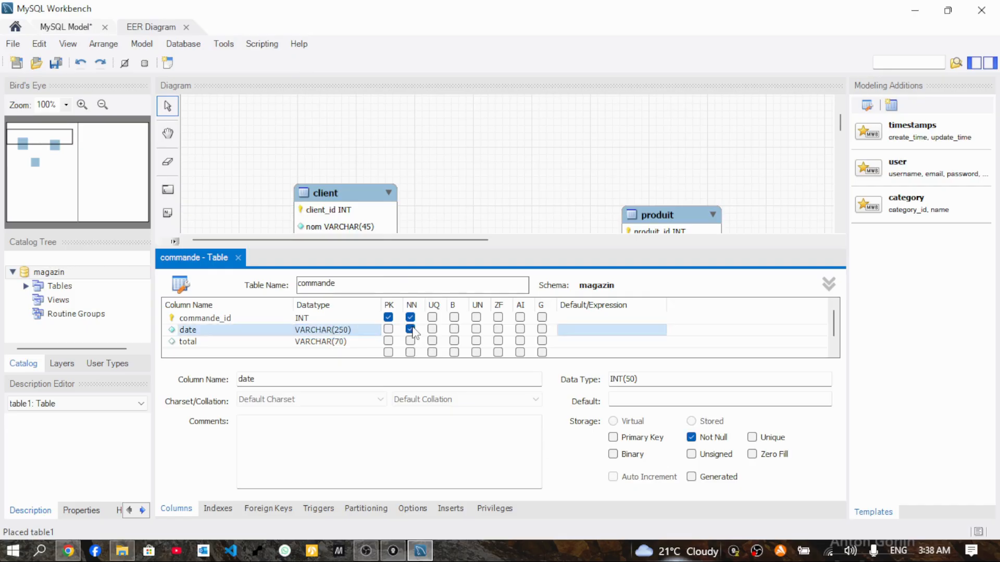
click(410, 341)
click(411, 341)
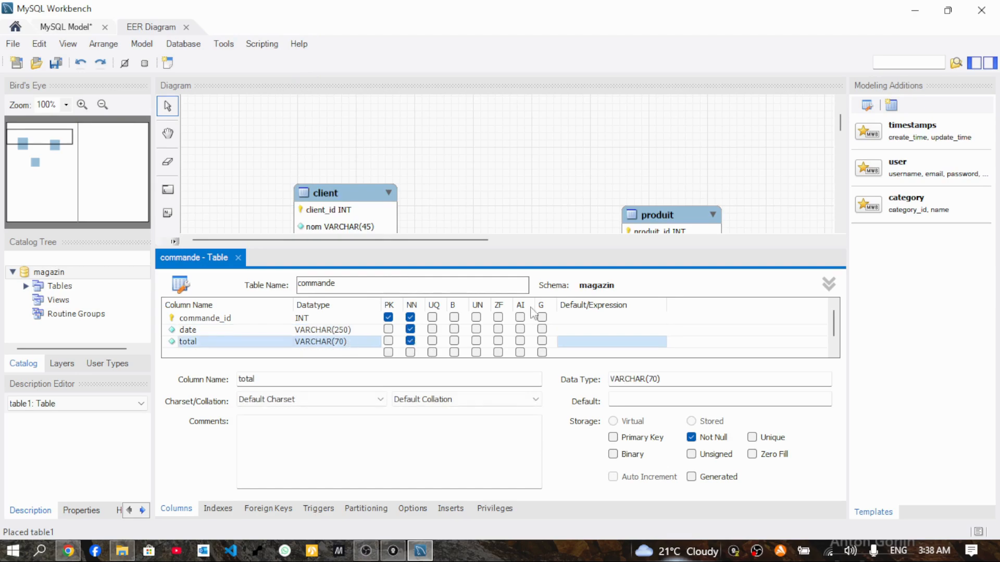
click(242, 258)
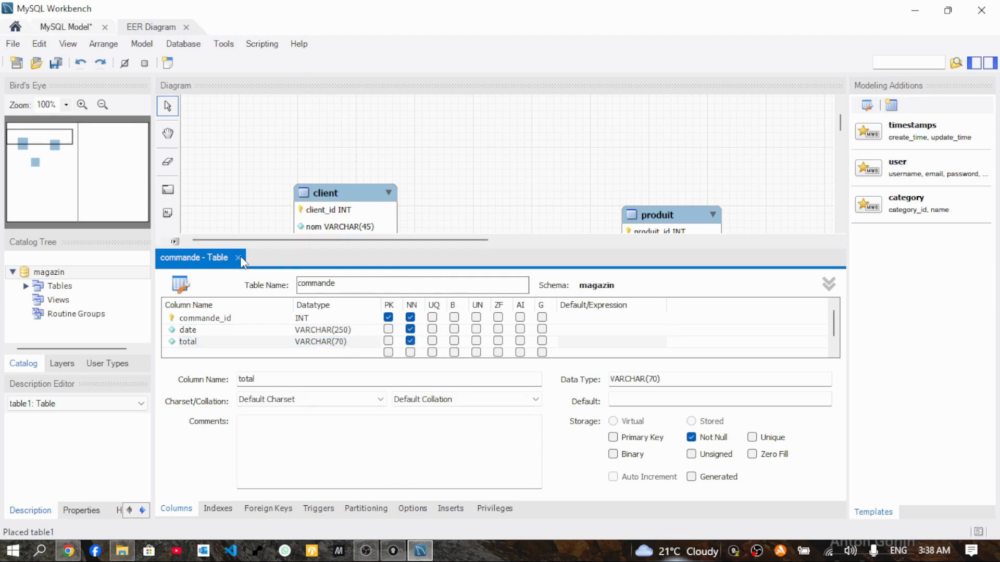
click(238, 258)
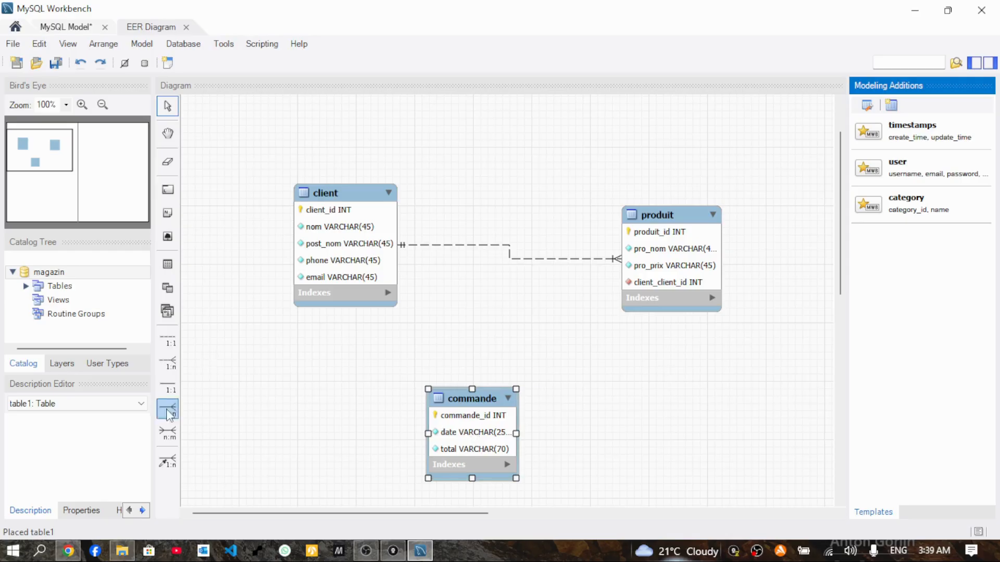
Create an n:m identifying relationship between produit and commande, and move commande and the junction table apart so no tables overlap.
click(175, 370)
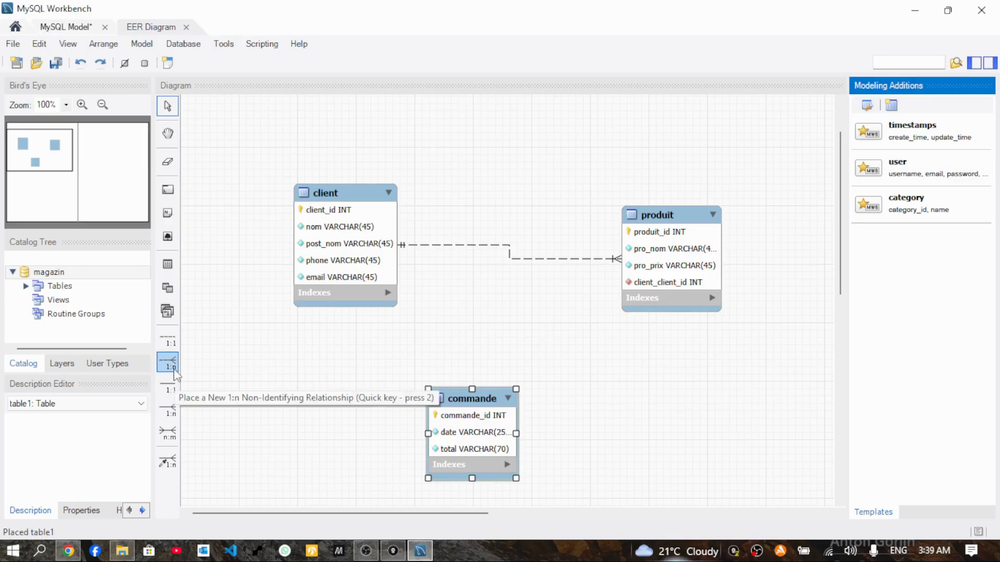
click(176, 437)
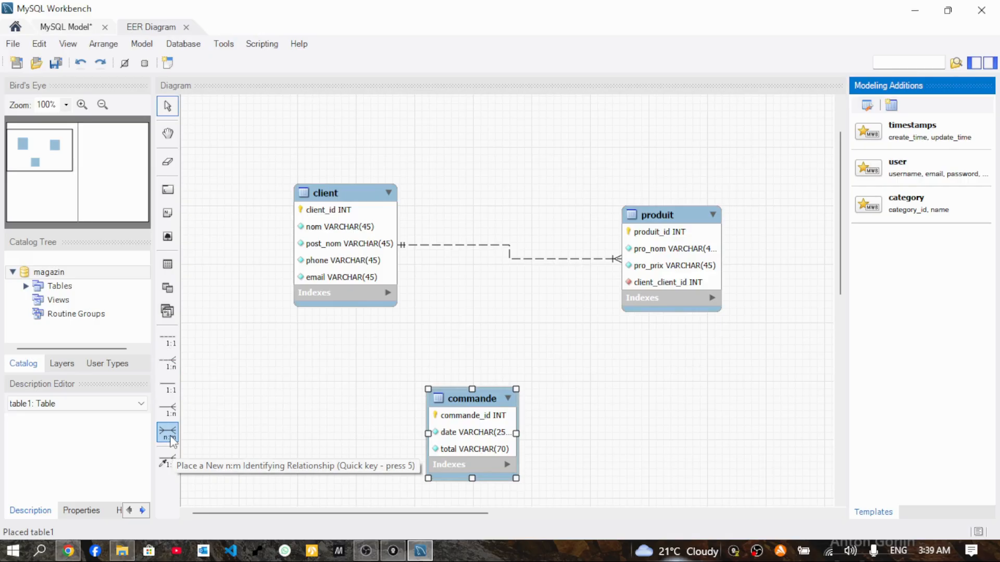
click(172, 440)
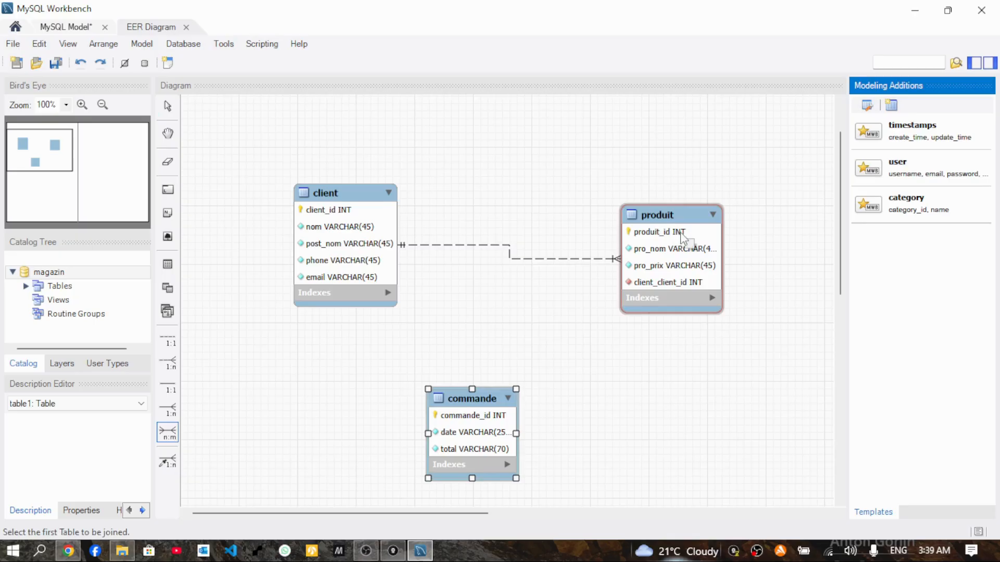
click(695, 267)
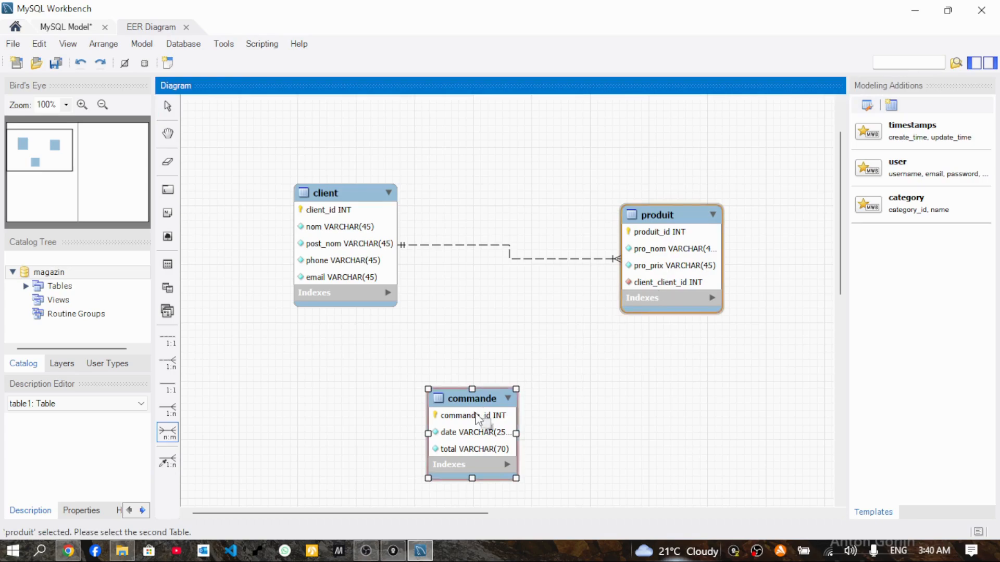
click(495, 436)
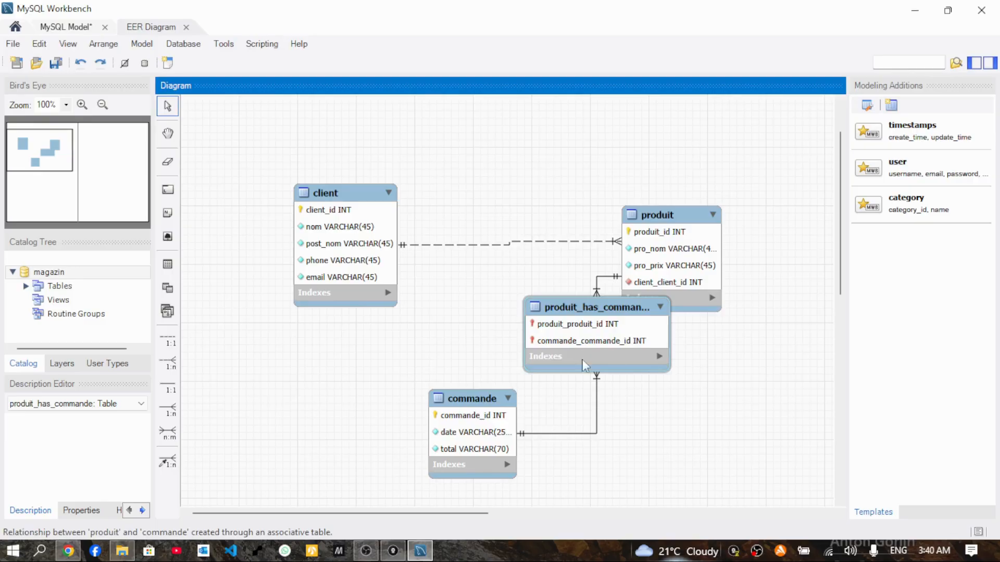
drag(511, 431, 415, 444)
drag(624, 341, 652, 416)
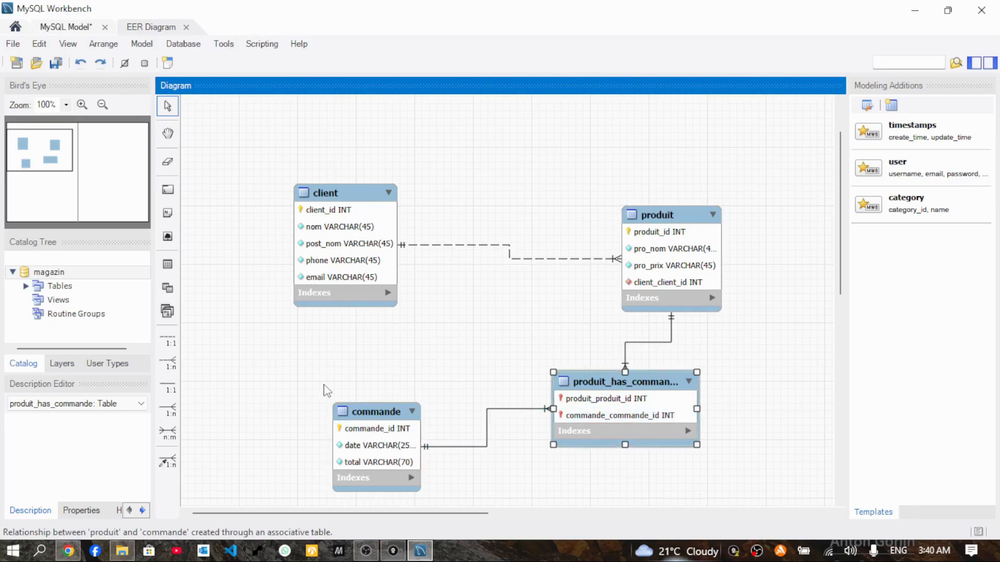
Create an n:m identifying relationship between client and commande.
click(170, 439)
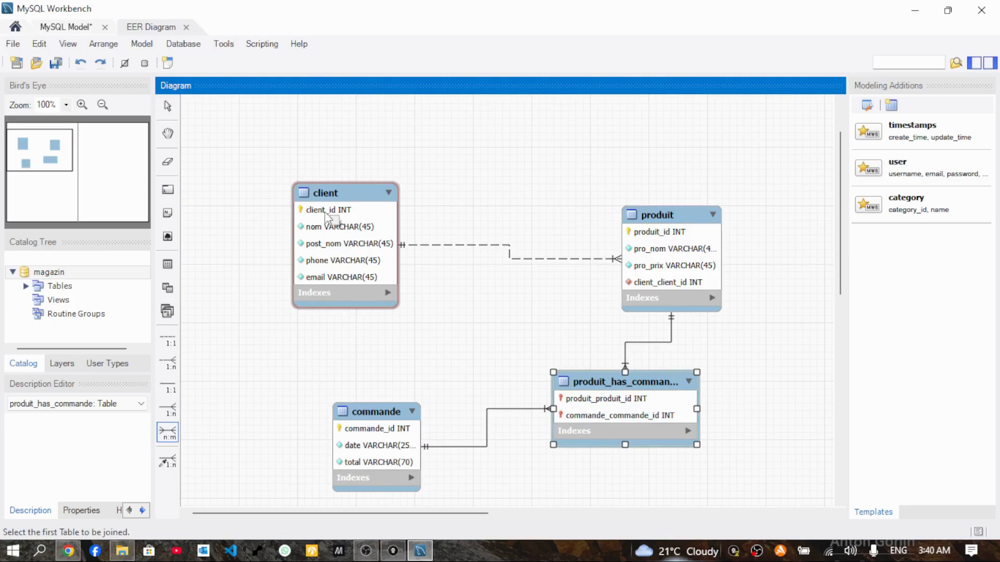
click(345, 267)
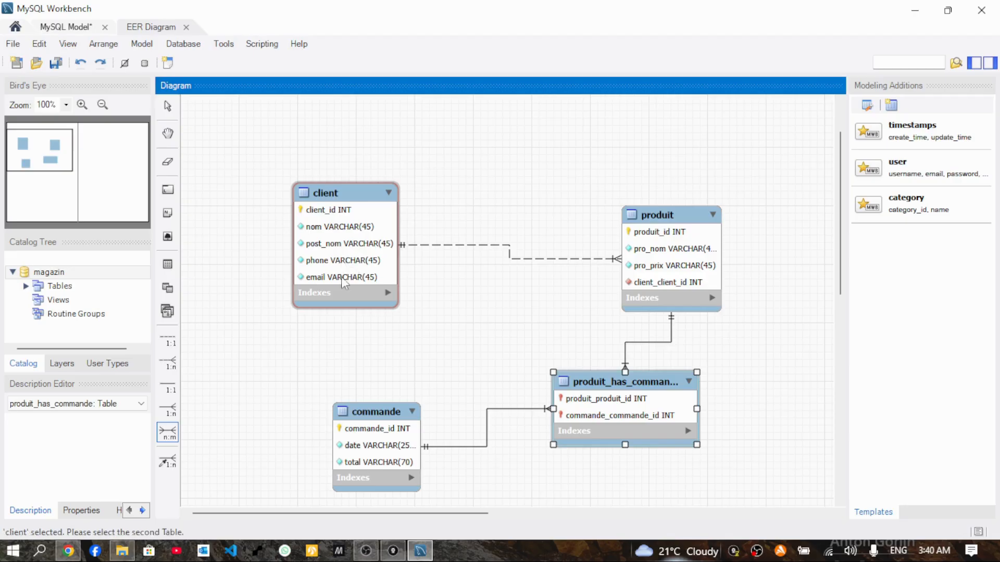
click(362, 447)
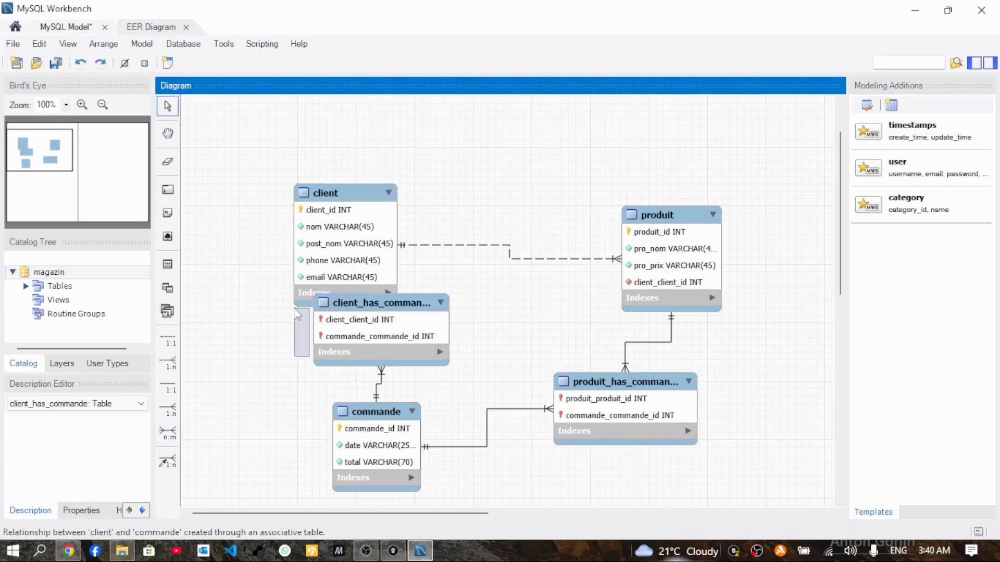
Move the client table up and clear of the client_has_commande table in the diagram.
drag(338, 236, 319, 179)
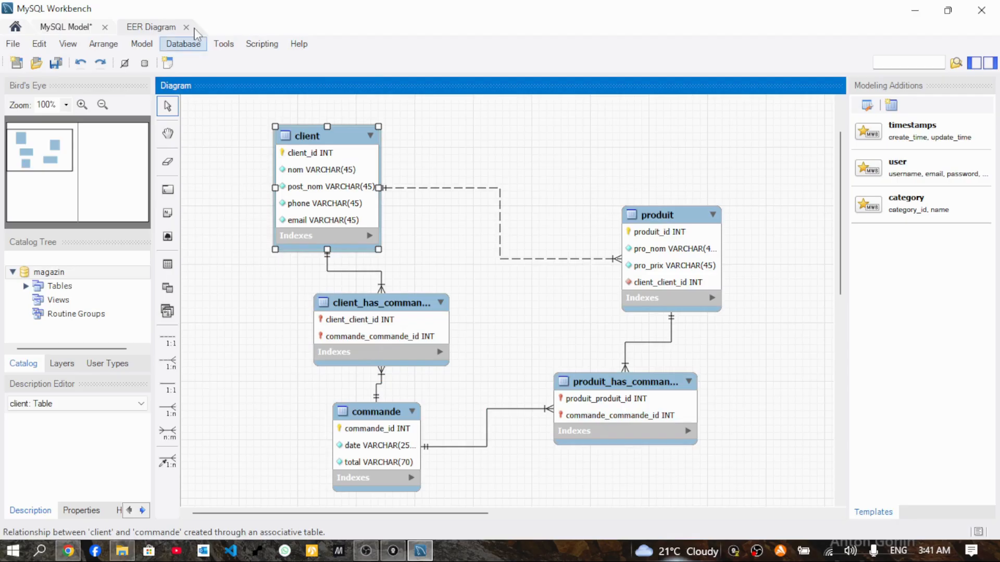
Set up forward engineering of the model with the default connection, DROP objects before each CREATE object enabled, and table objects exported.
click(183, 46)
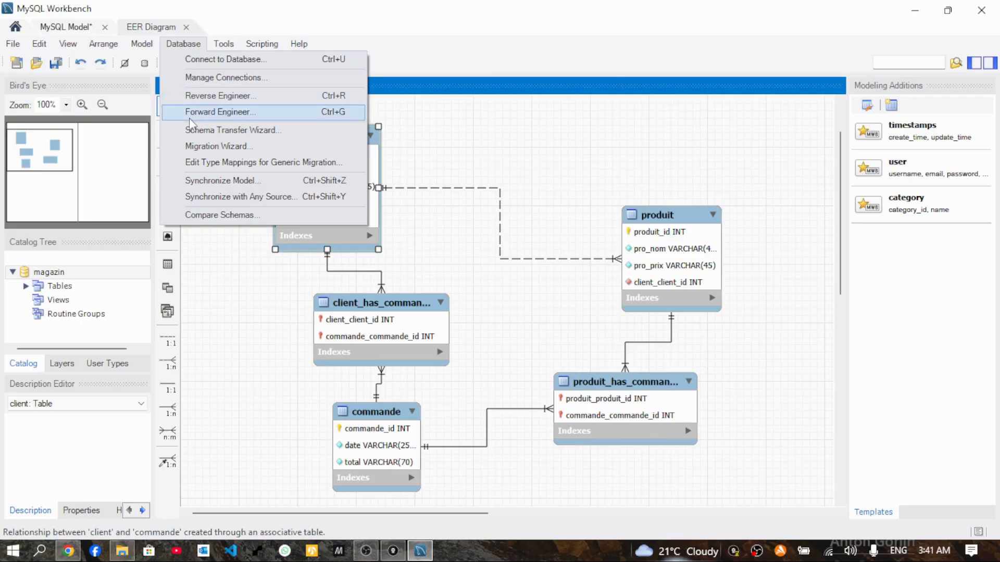
click(223, 115)
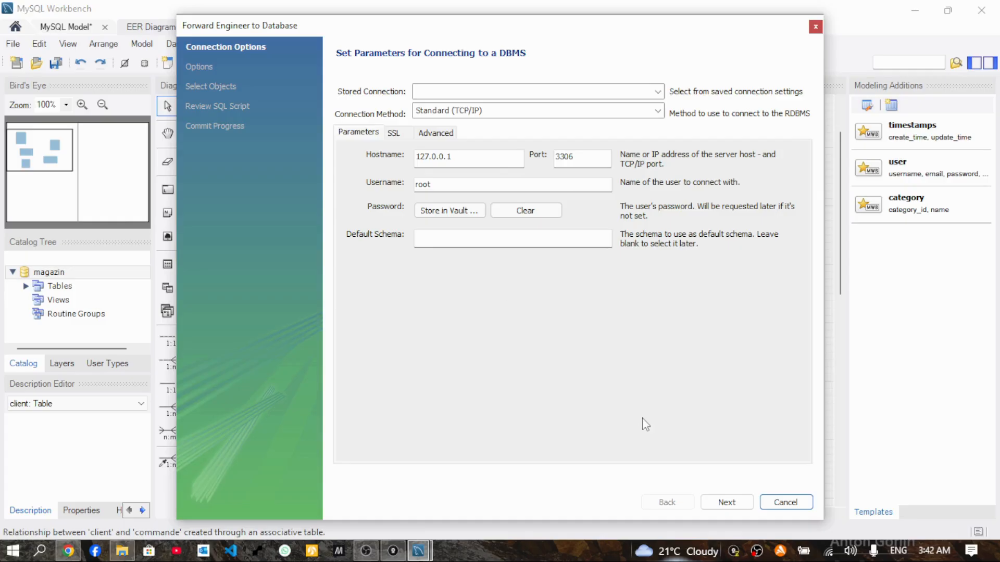
click(726, 503)
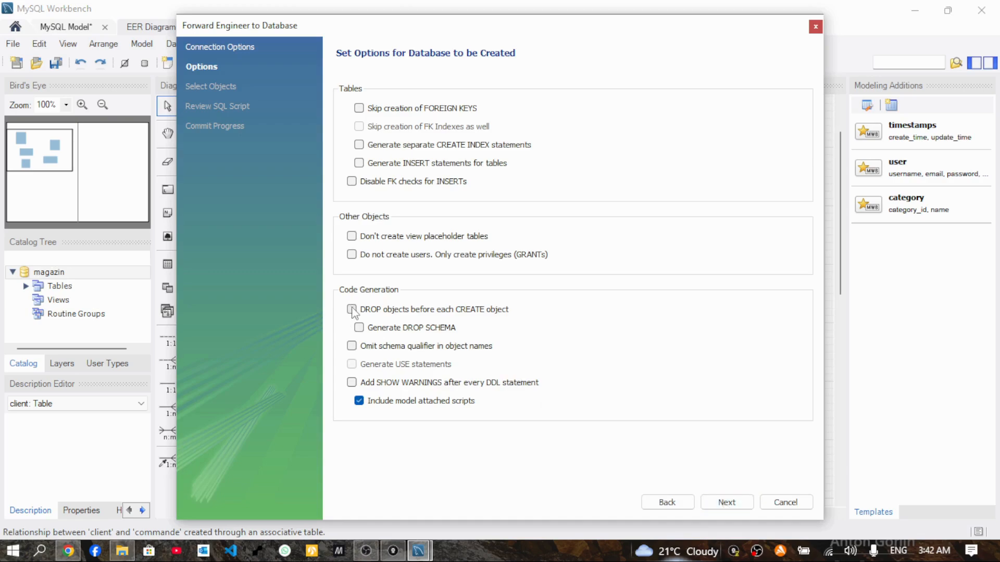
click(351, 310)
click(726, 503)
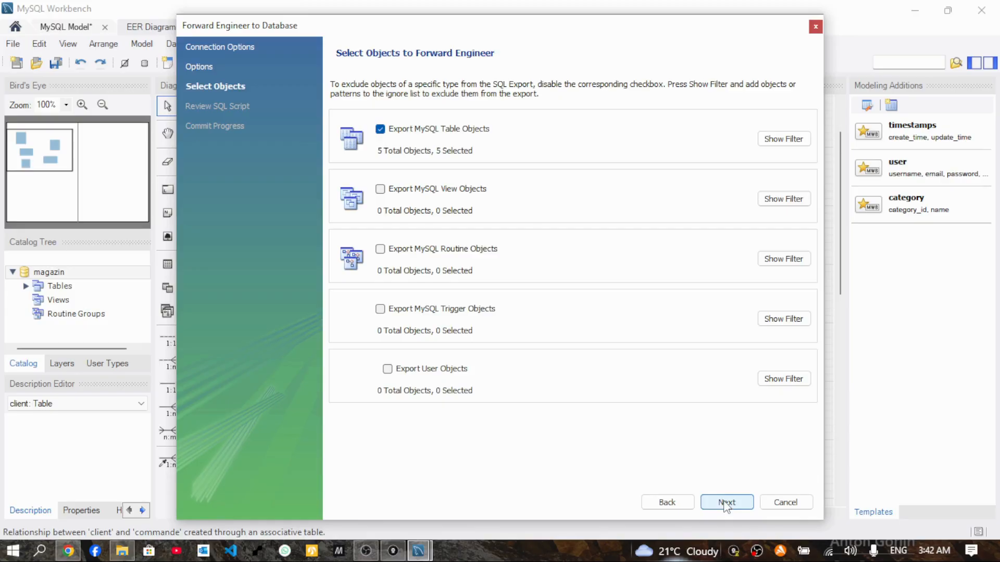
click(726, 503)
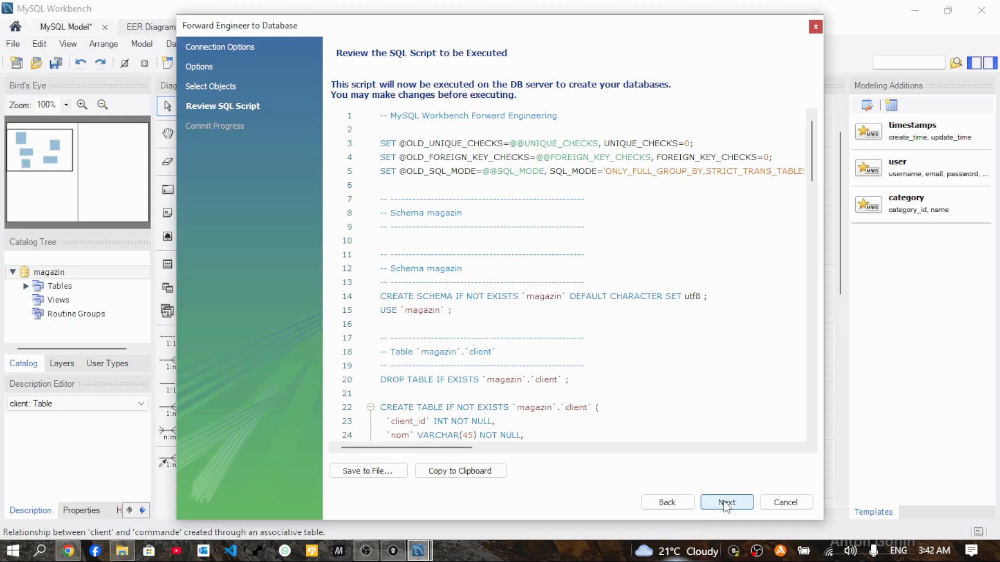
Review the generated SQL script for the magazin tables, execute it on the server, and close the wizard.
scroll(475, 348, down, 6)
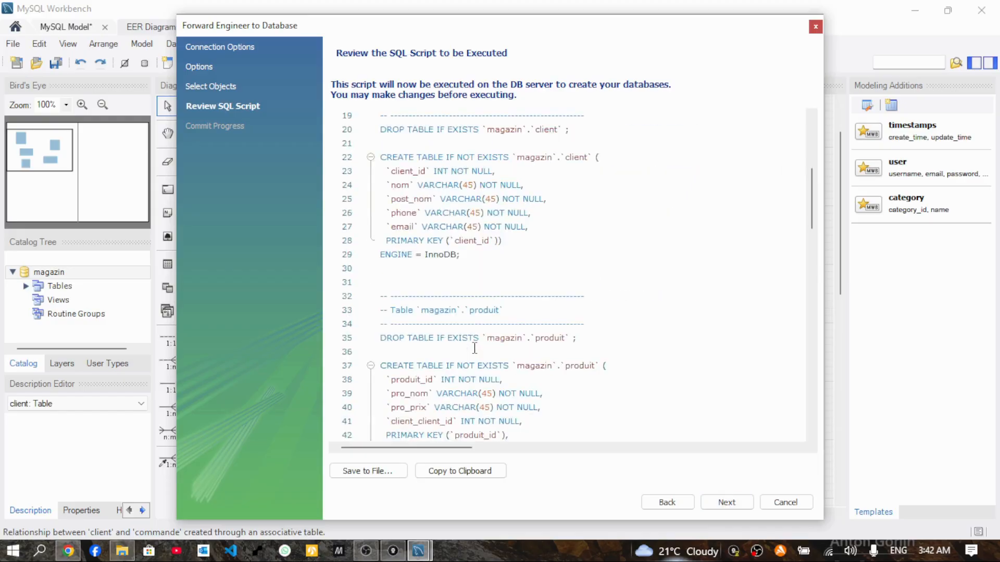
scroll(475, 347, down, 12)
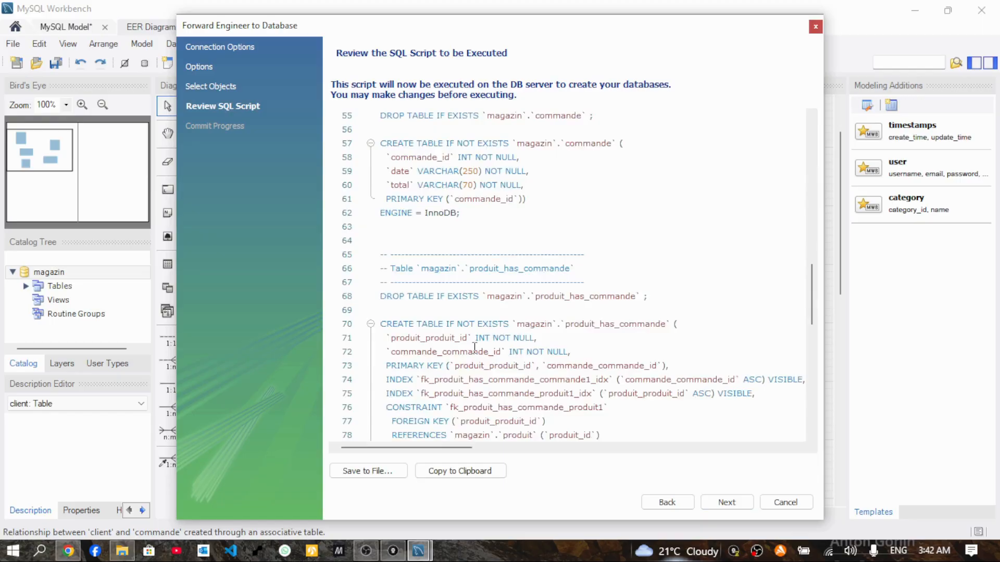
scroll(474, 348, down, 6)
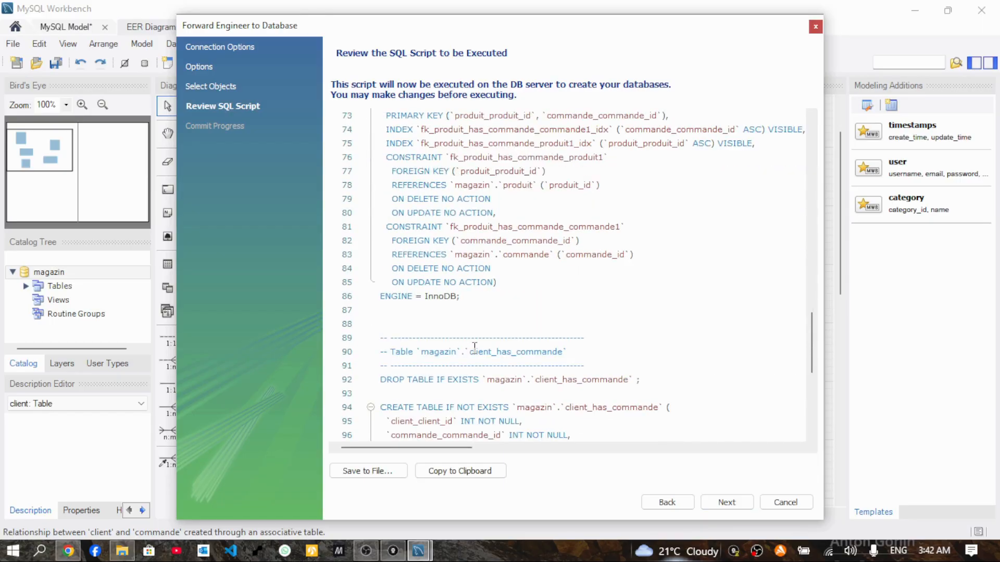
scroll(427, 224, up, 8)
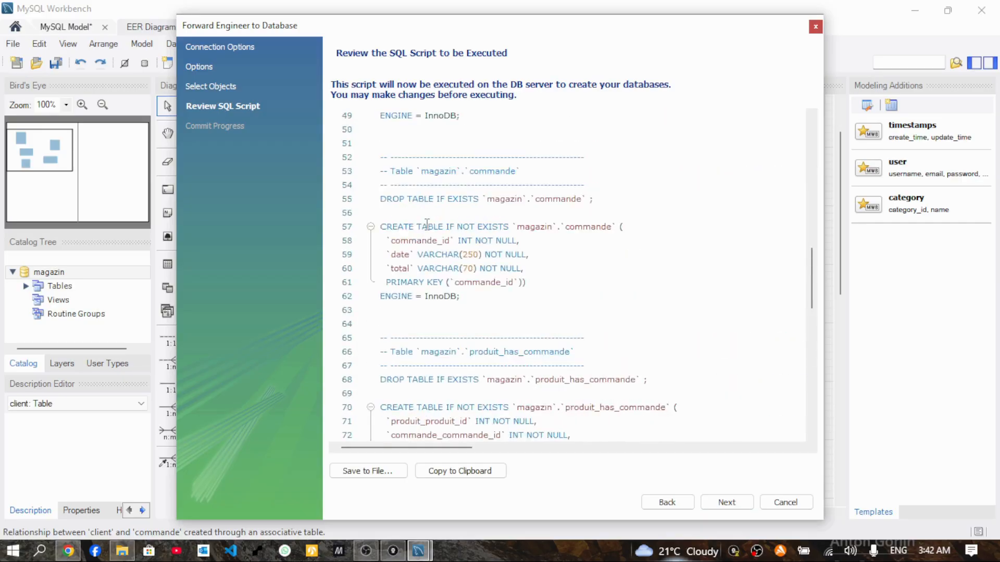
scroll(427, 224, up, 12)
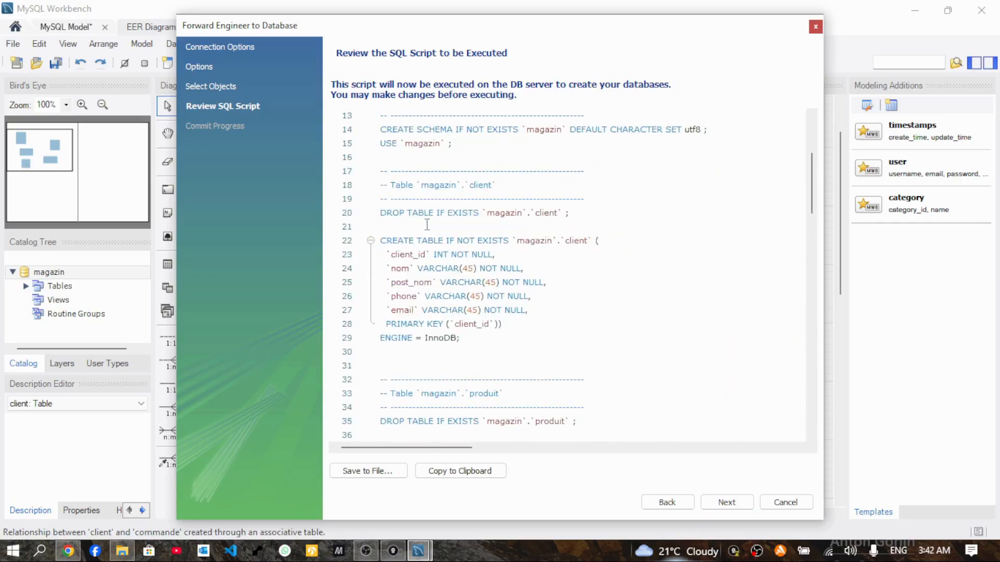
scroll(427, 224, down, 2)
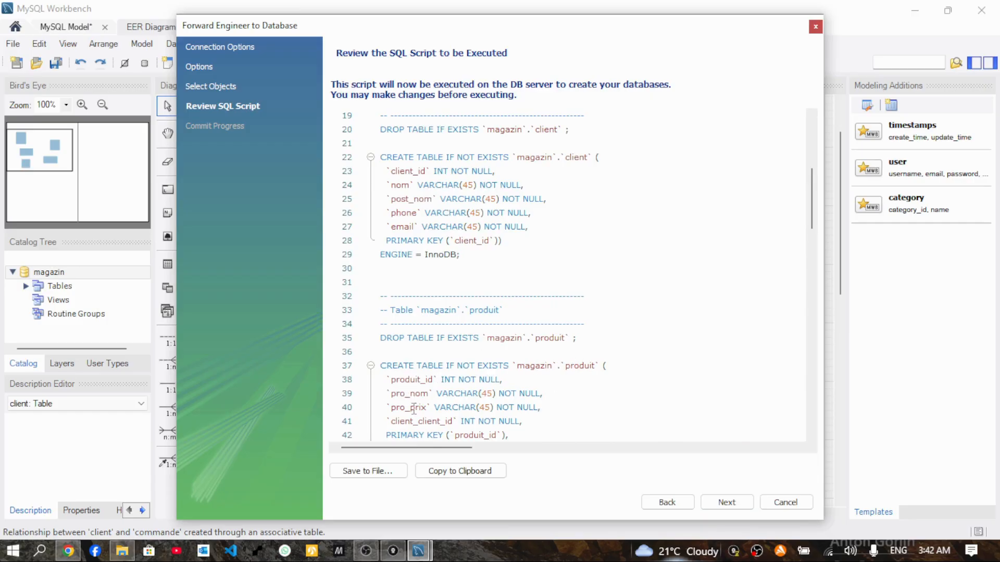
scroll(558, 393, down, 6)
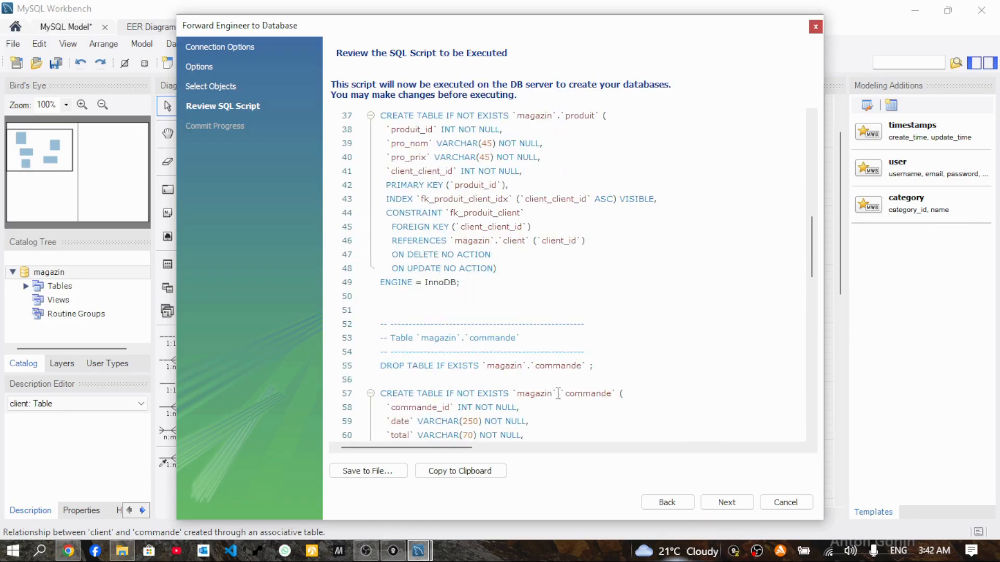
click(727, 503)
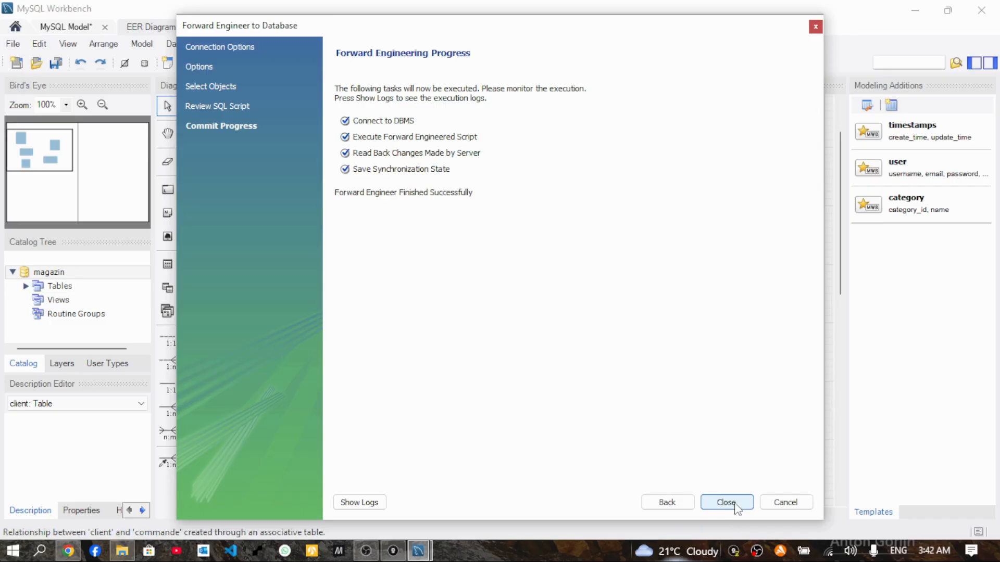
click(726, 503)
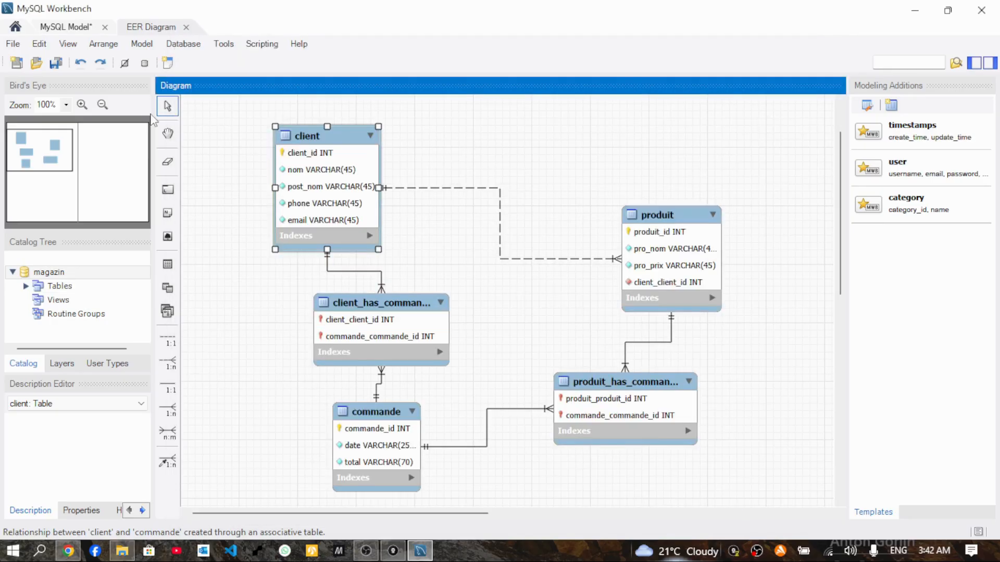
Return to the home screen and open the Local instance MySQL80 connection.
click(50, 30)
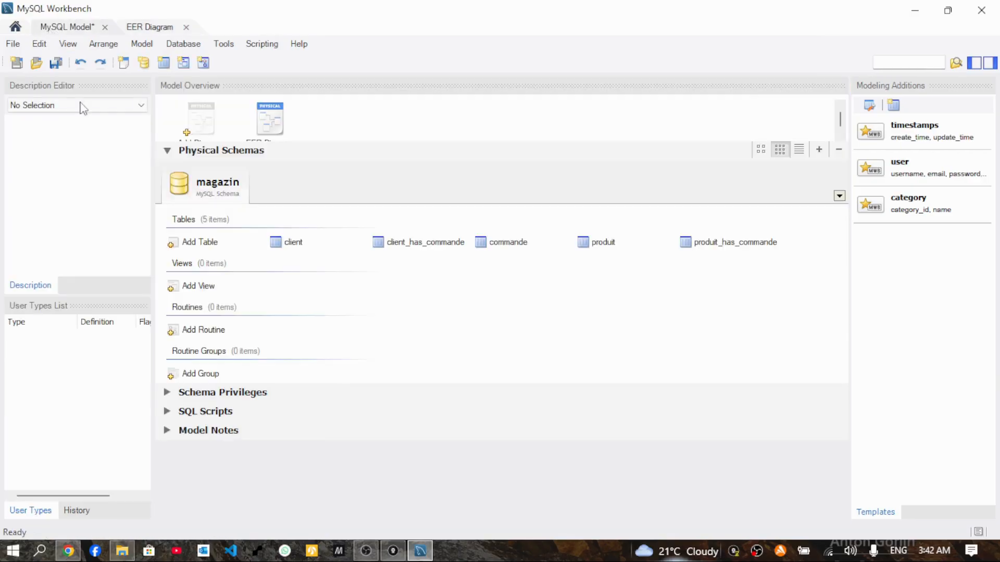
click(15, 27)
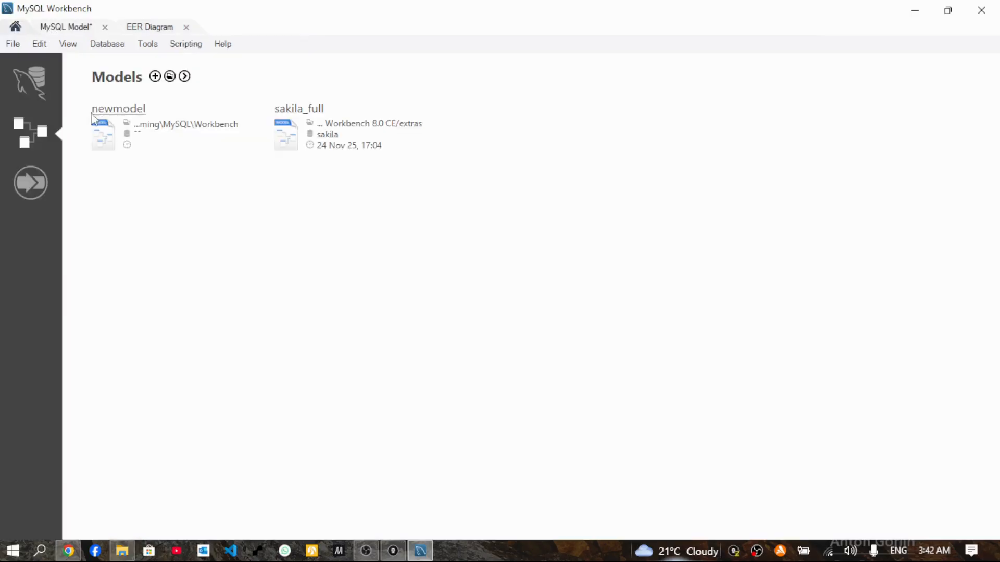
click(27, 73)
scroll(194, 368, down, 3)
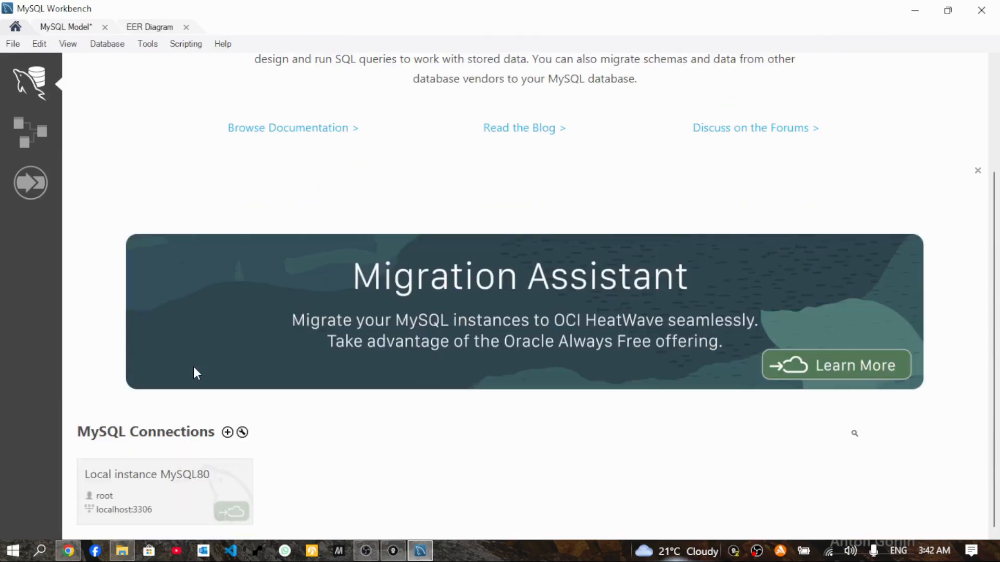
click(152, 486)
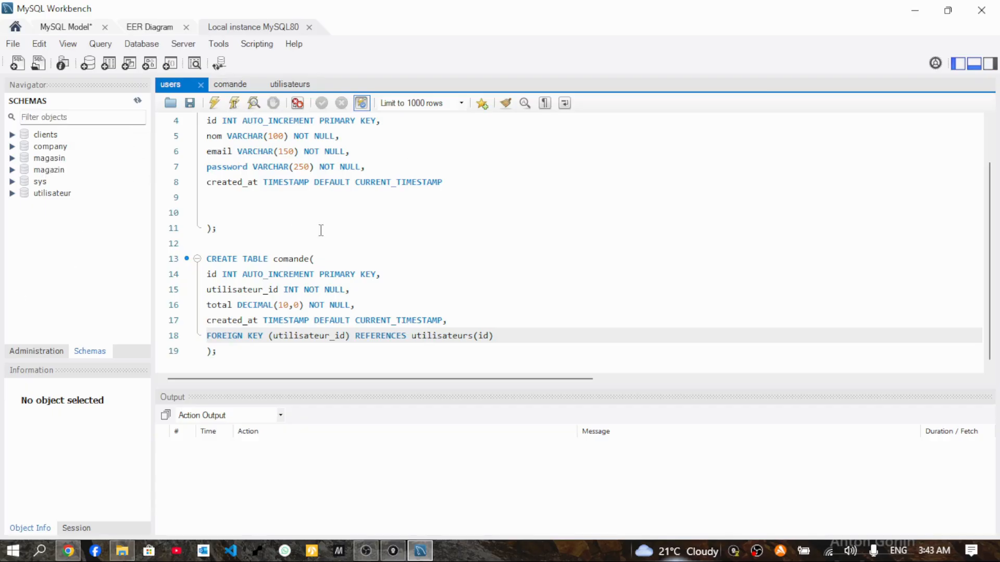
Refresh the schema list and expand the magazin schema to show its tables.
click(137, 102)
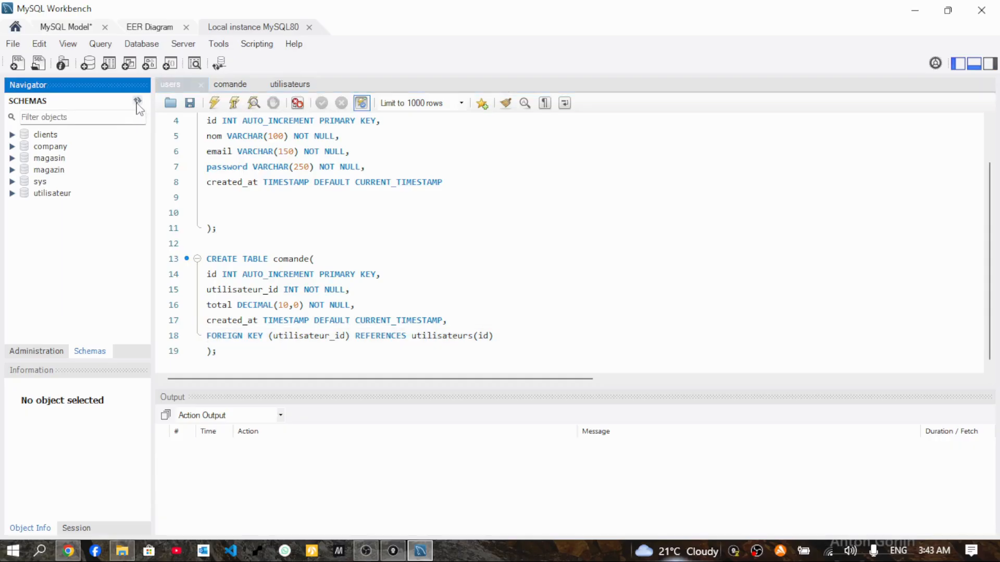
click(11, 172)
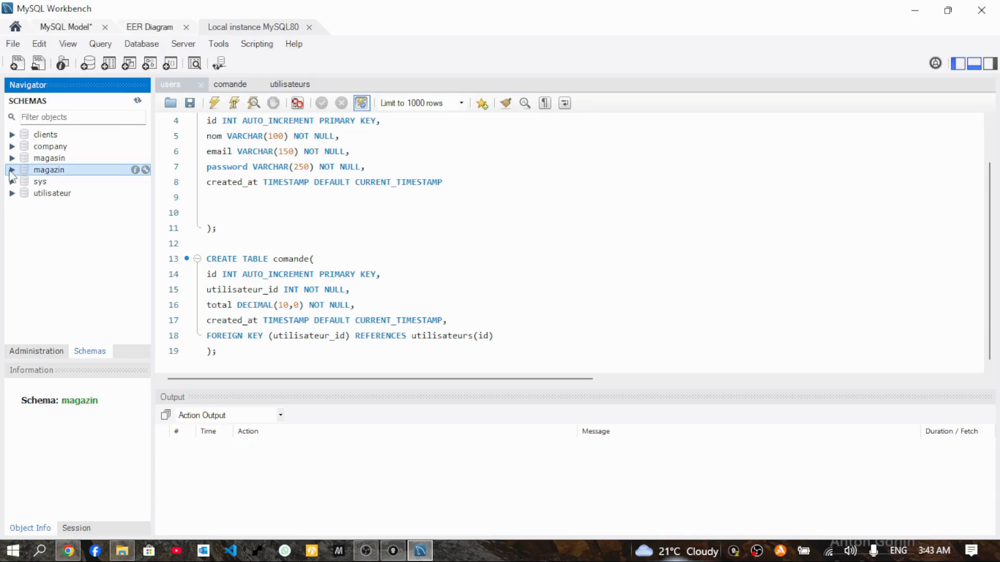
click(11, 170)
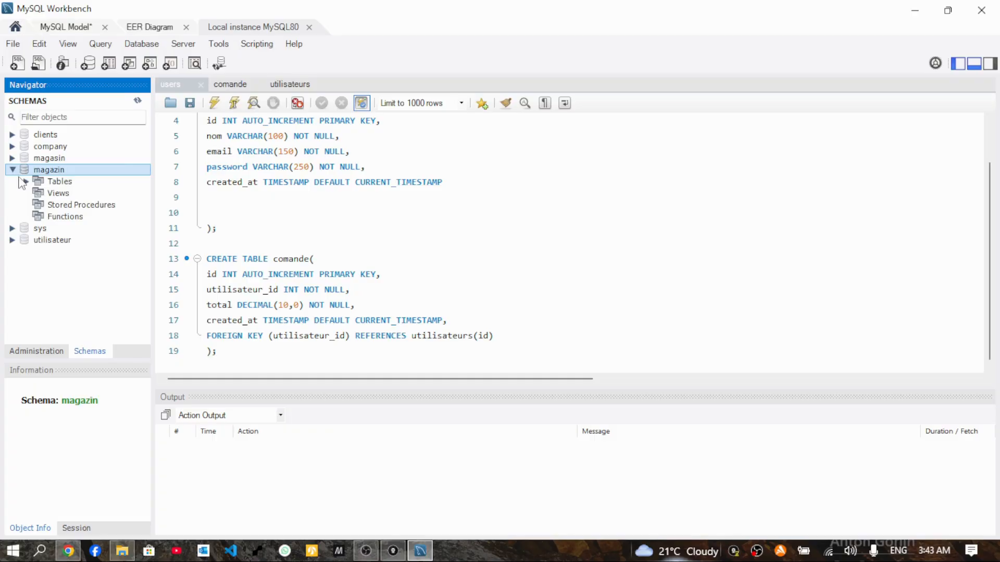
click(22, 182)
click(26, 182)
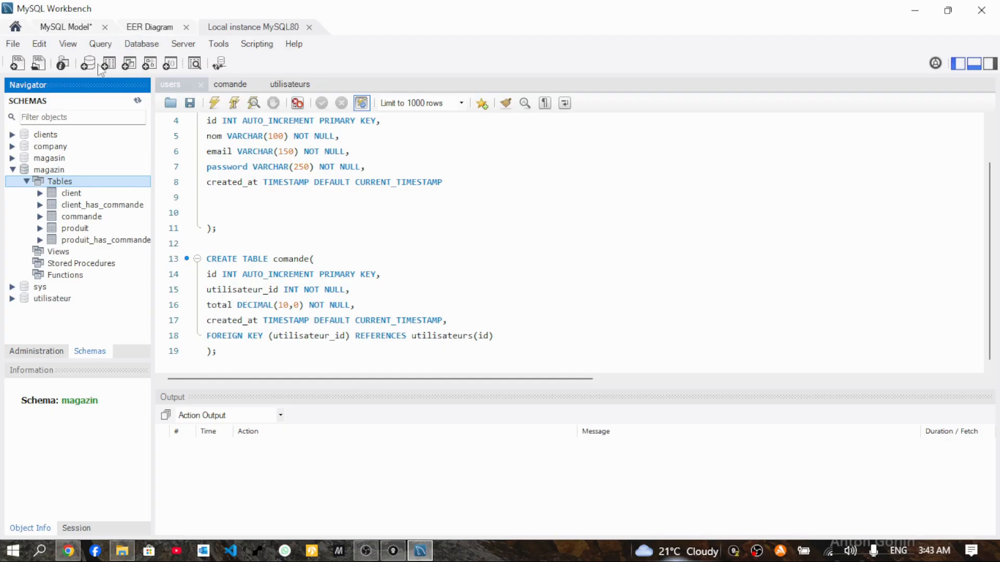
Create a new SQL query file and try to run "SELECT * FROM client;".
click(17, 63)
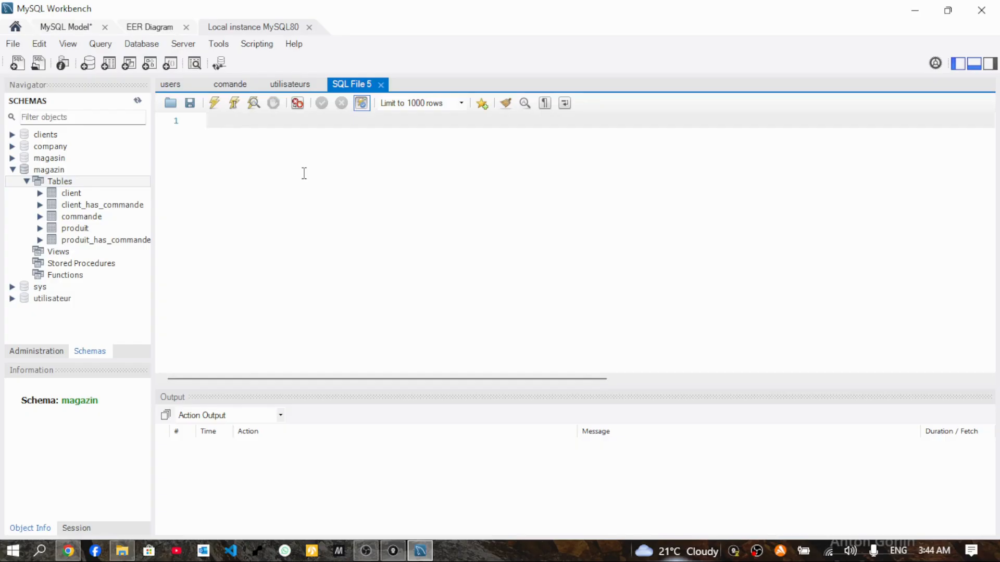
text(SELECT * FROM cli)
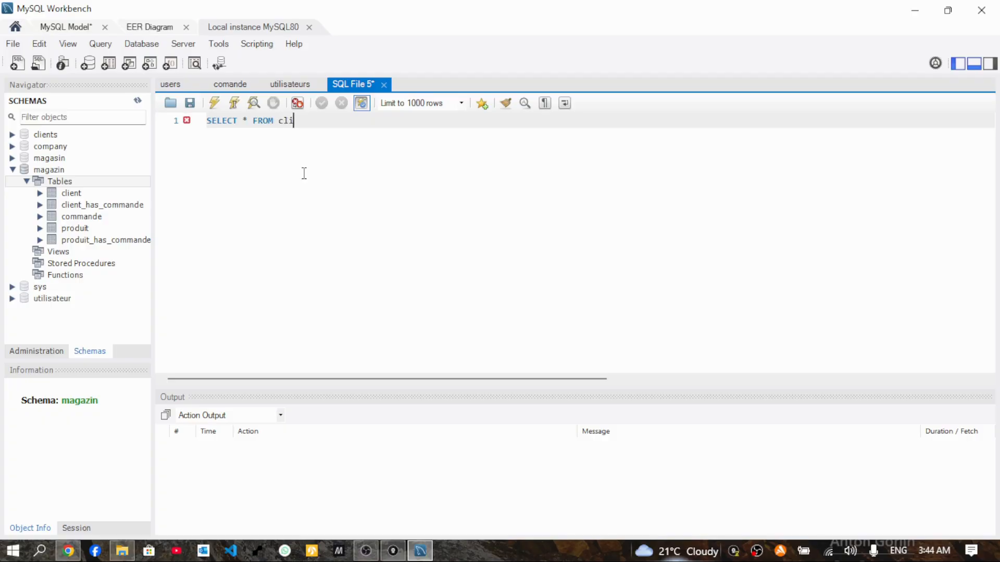
text(ent)
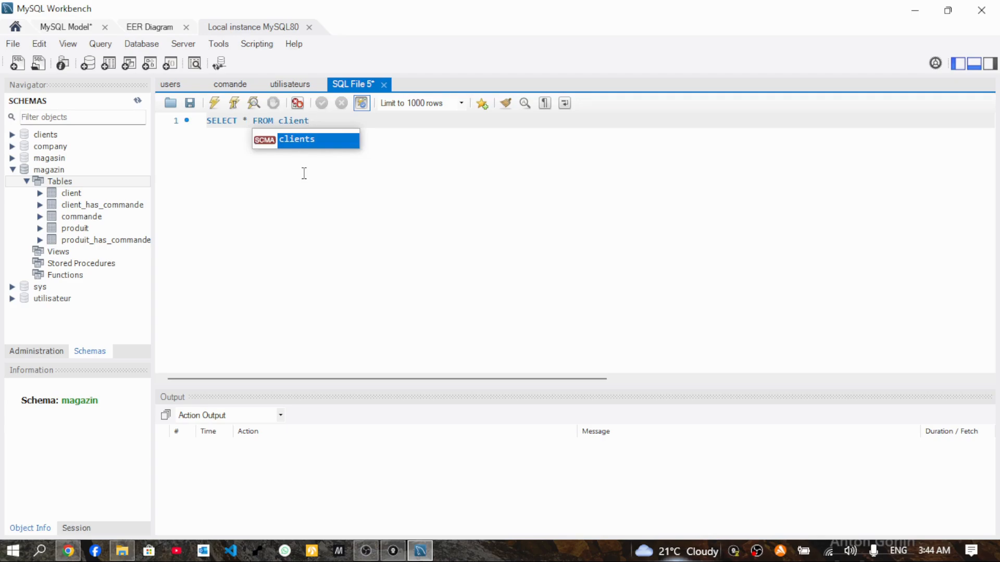
text(;)
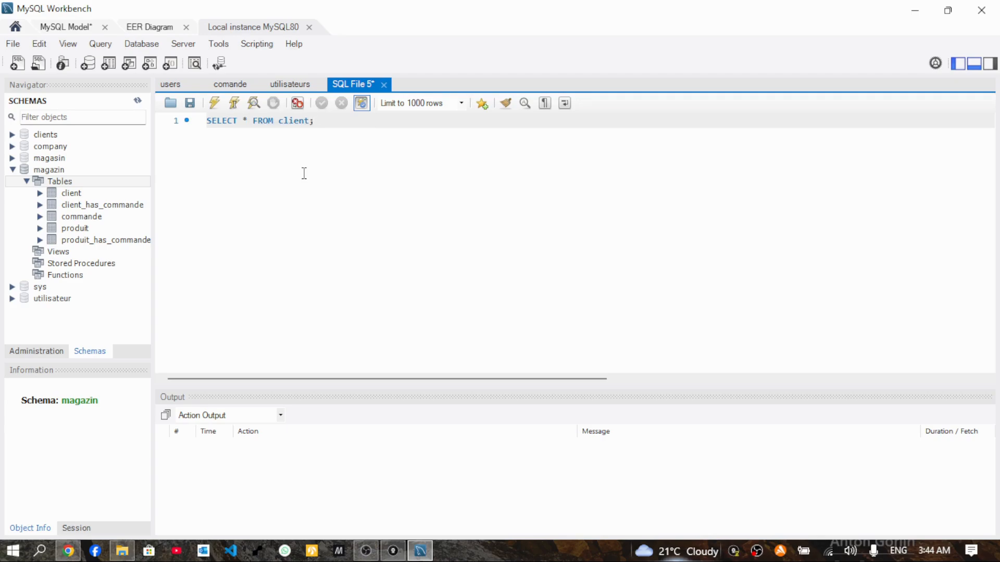
click(215, 103)
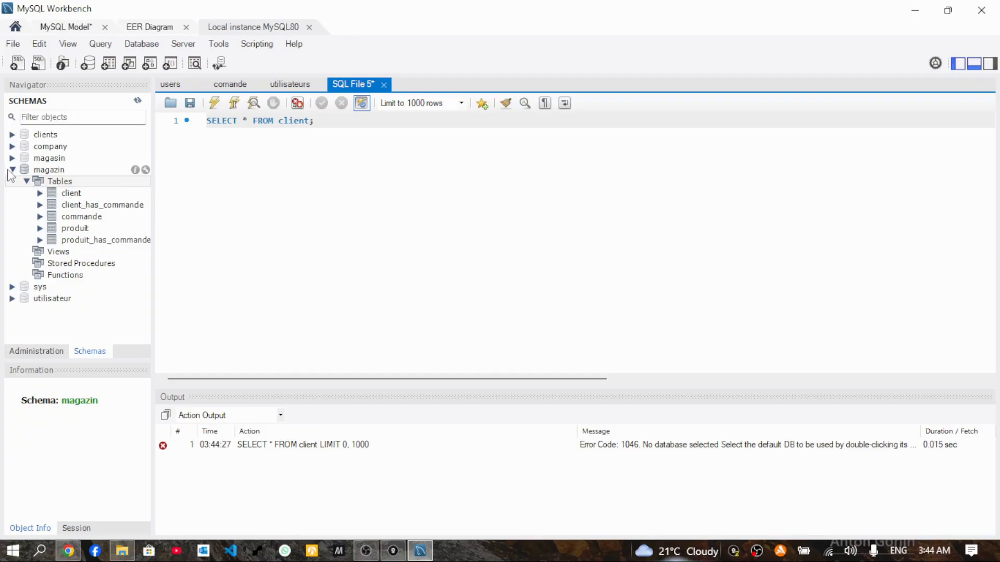
Replace the query with "use magazin;" and execute it to make magazin the default schema.
key(BackSpace)
key(BackSpace)
key(BackSpace)
key(BackSpace)
key(BackSpace)
key(BackSpace)
key(BackSpace)
key(BackSpace)
key(BackSpace)
key(BackSpace)
key(BackSpace)
key(BackSpace)
key(BackSpace)
key(BackSpace)
key(BackSpace)
key(BackSpace)
key(BackSpace)
key(BackSpace)
key(BackSpace)
key(BackSpace)
text(use)
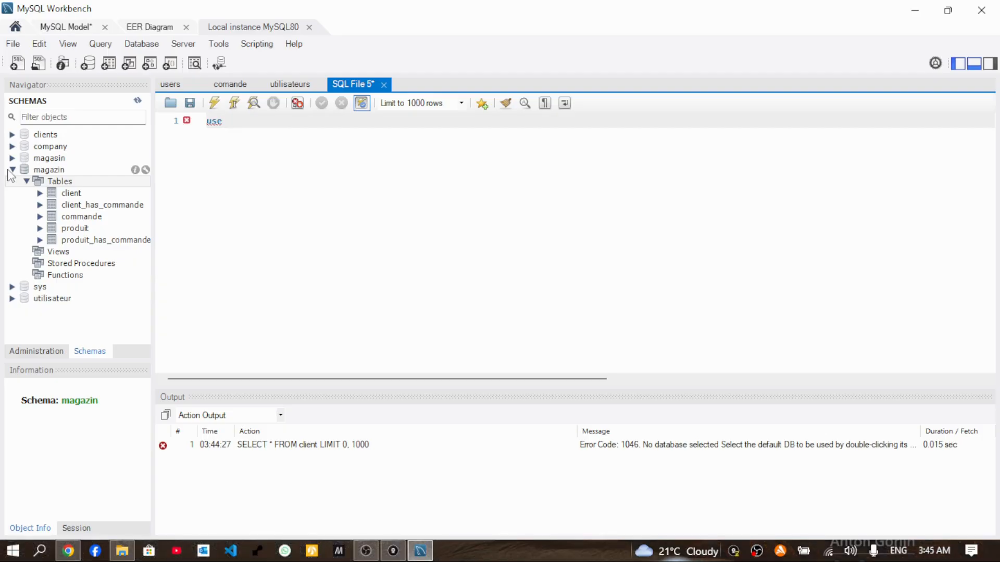
text(magazin;)
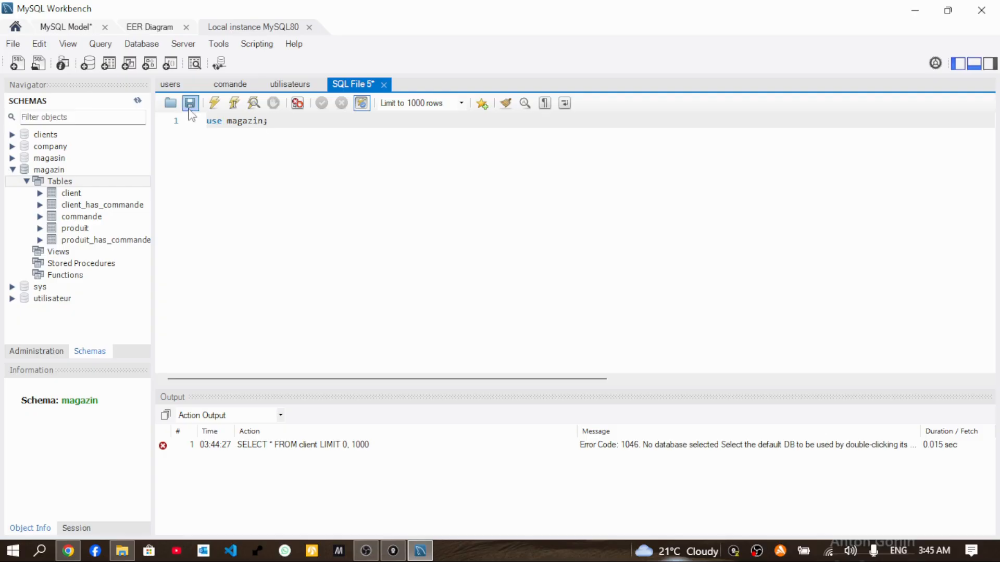
click(214, 103)
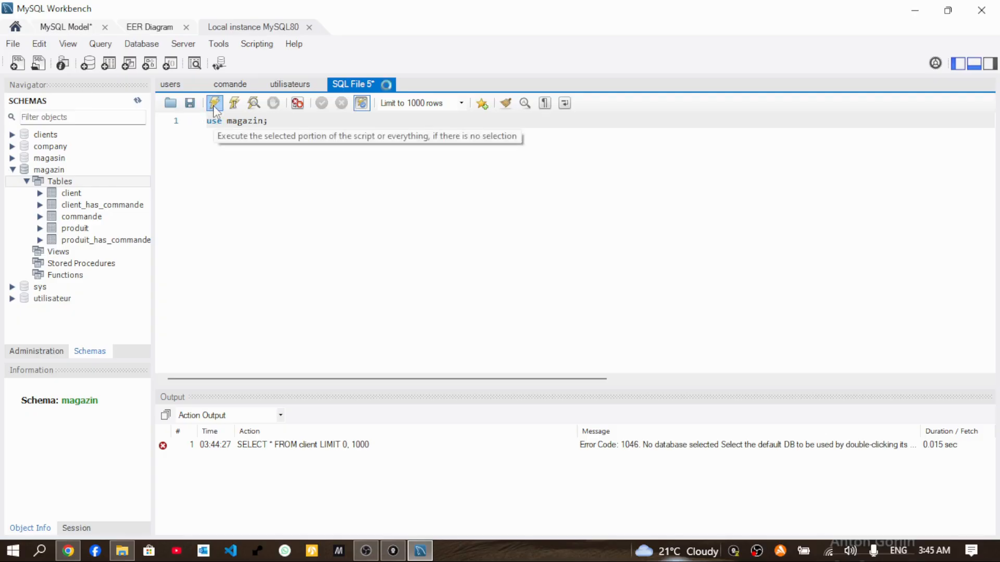
Collapse and re-expand the magazin schema to check its tables, and return to the end of the query script.
click(12, 171)
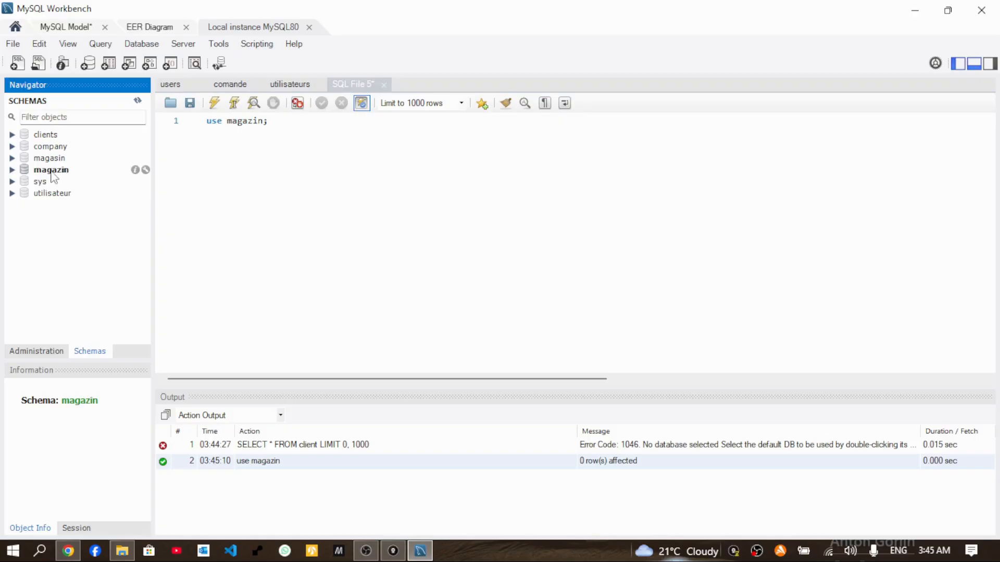
click(10, 175)
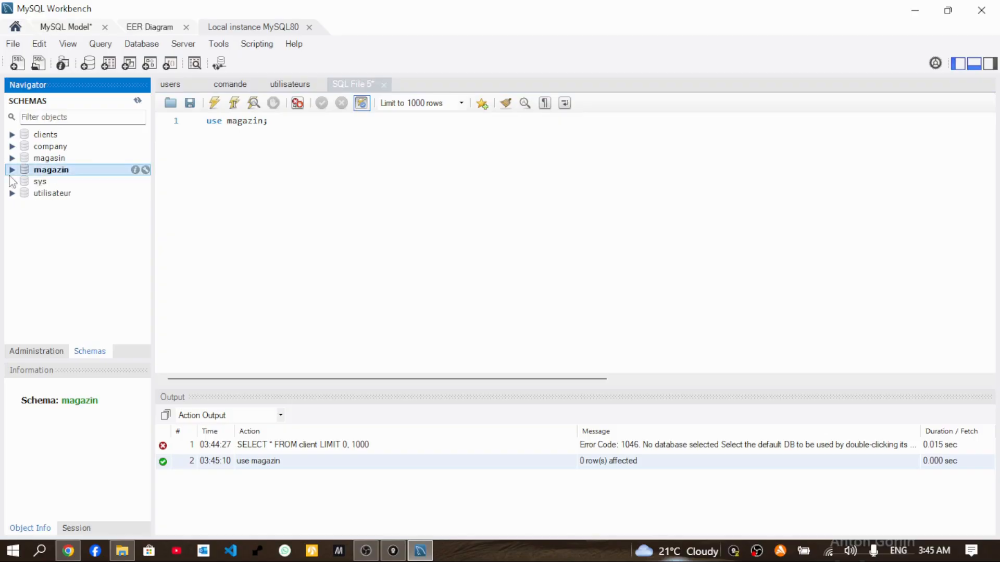
click(12, 170)
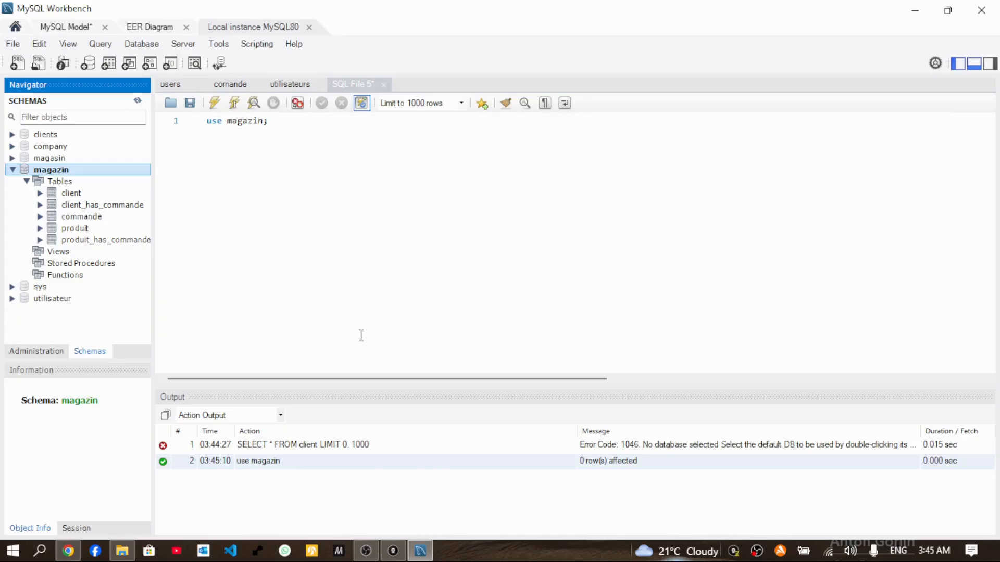
click(283, 139)
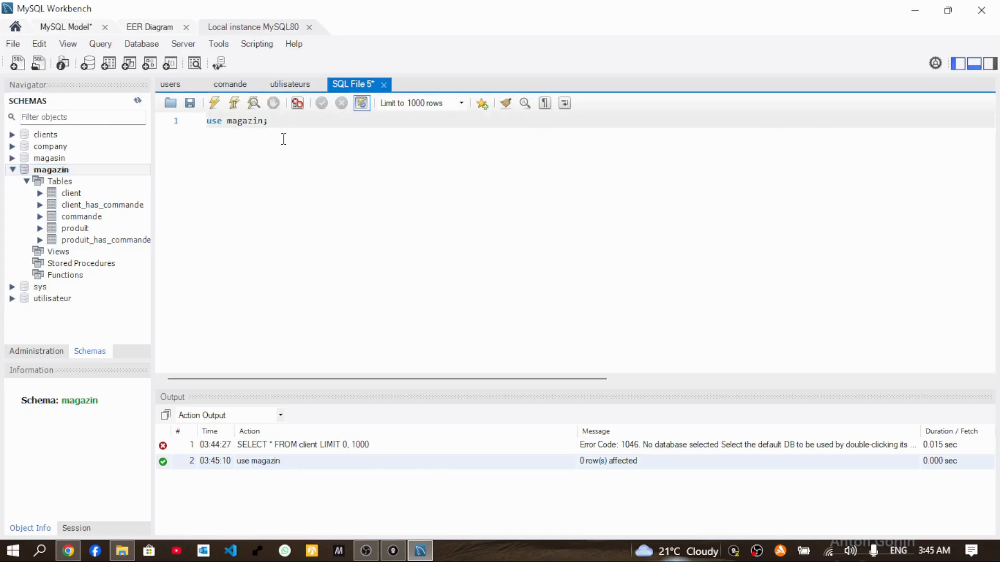
Add the query "SELECT * FROM client;" below the use statement and execute only that statement.
key(Return)
key(Return)
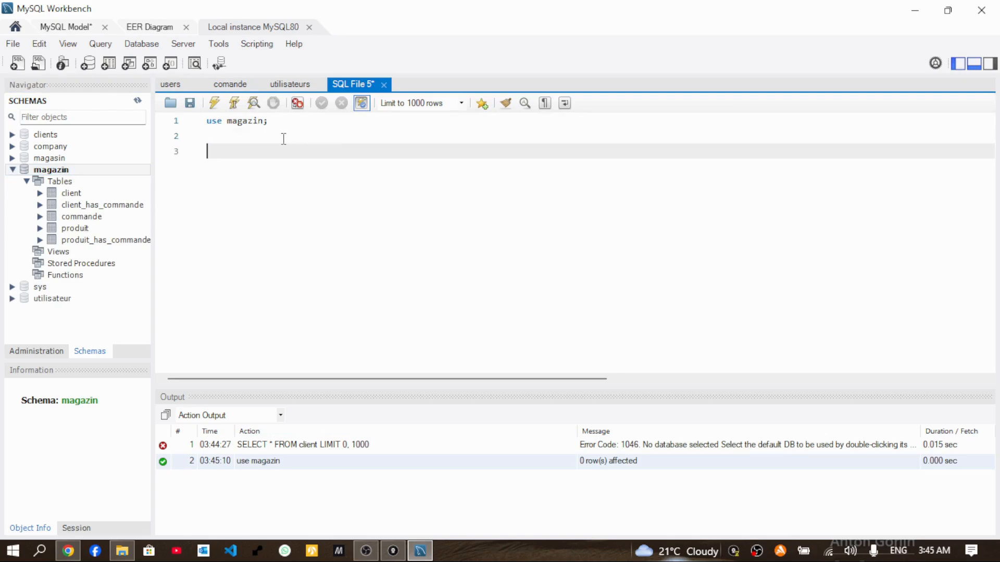
text(SEL)
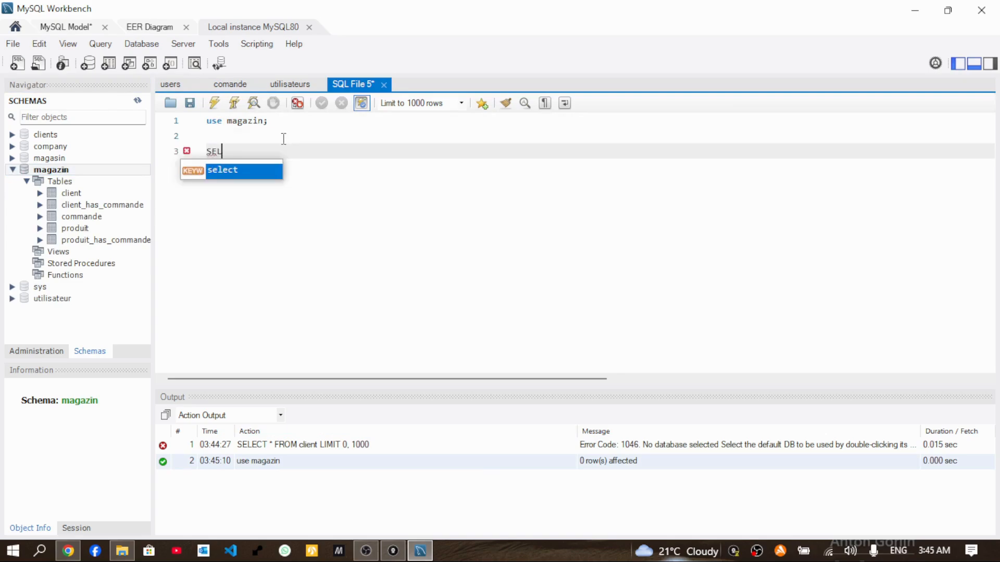
text(ECT )
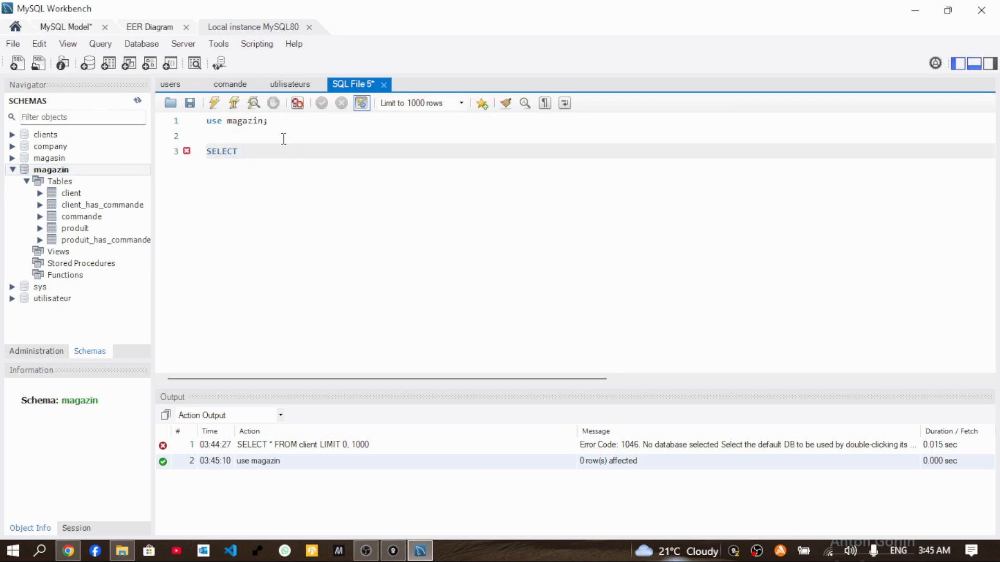
text(* FROM)
key(Return)
text(cli)
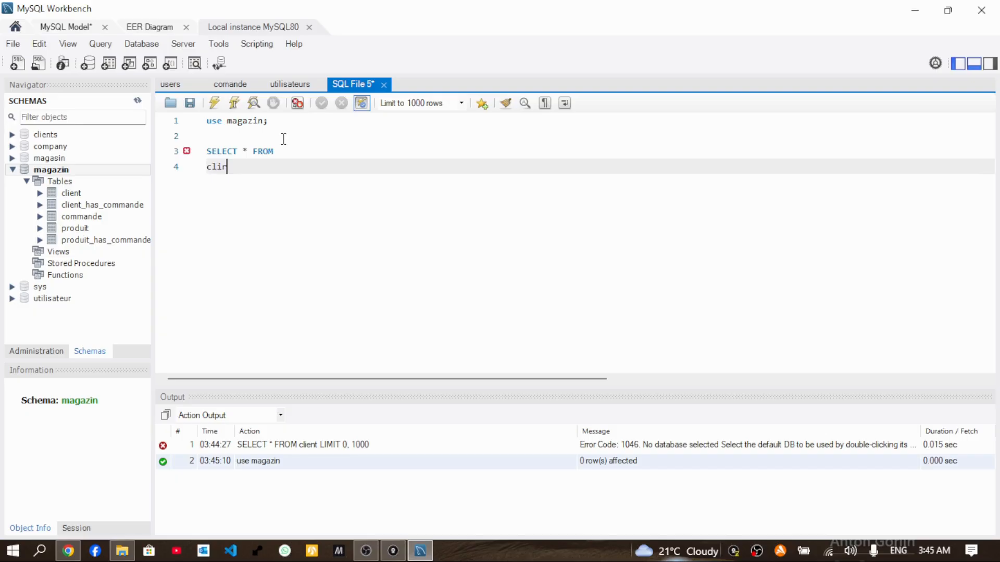
text(ent)
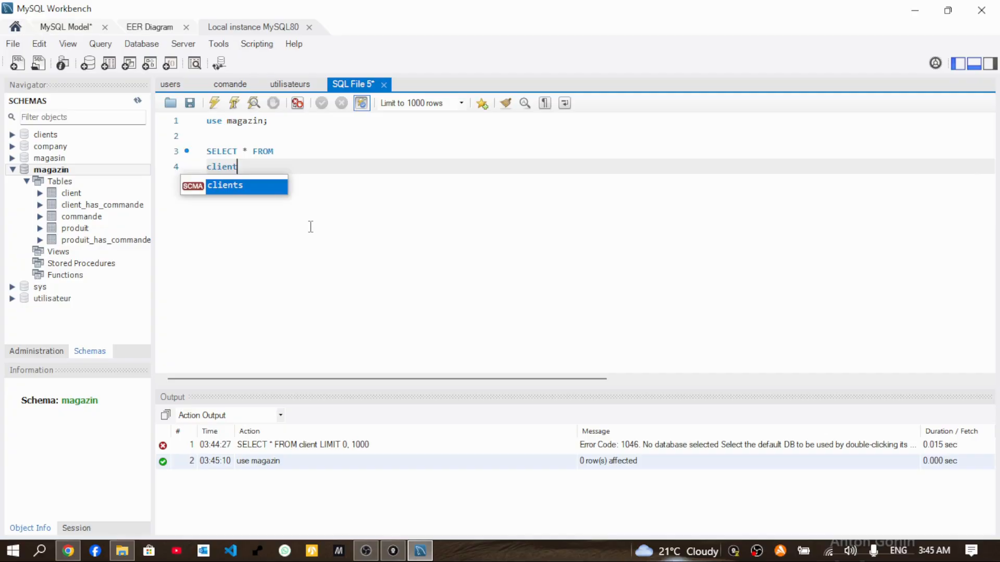
text(;)
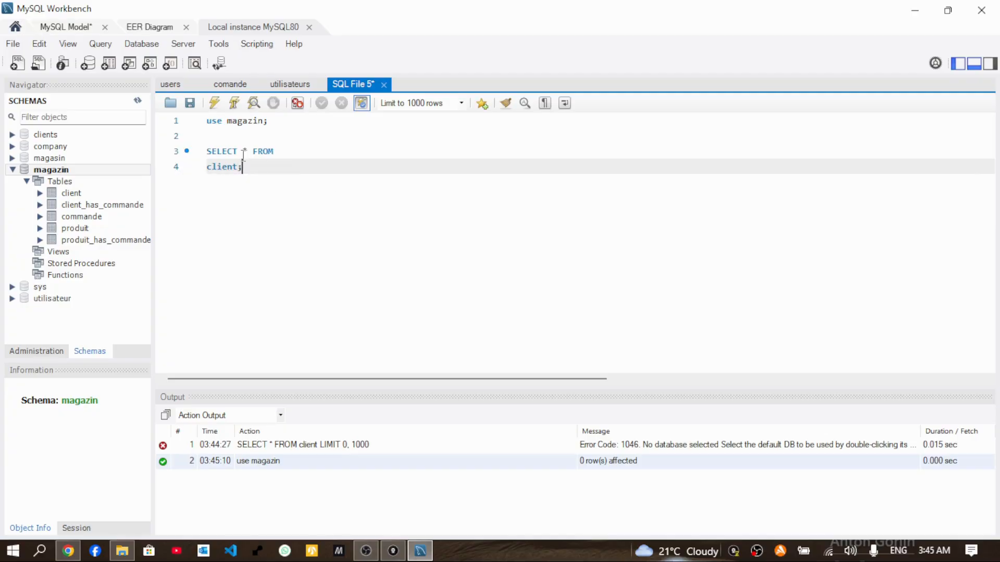
click(233, 103)
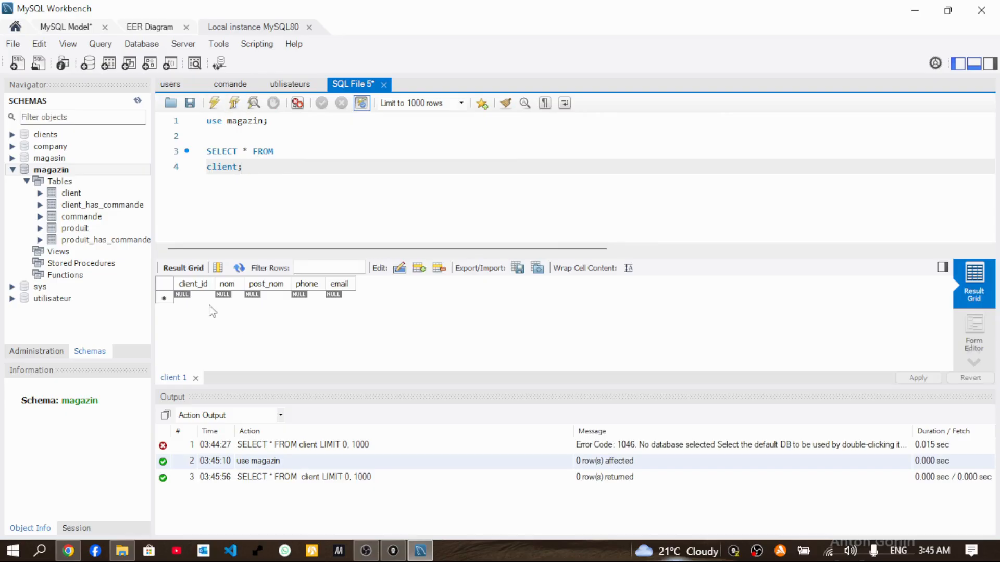